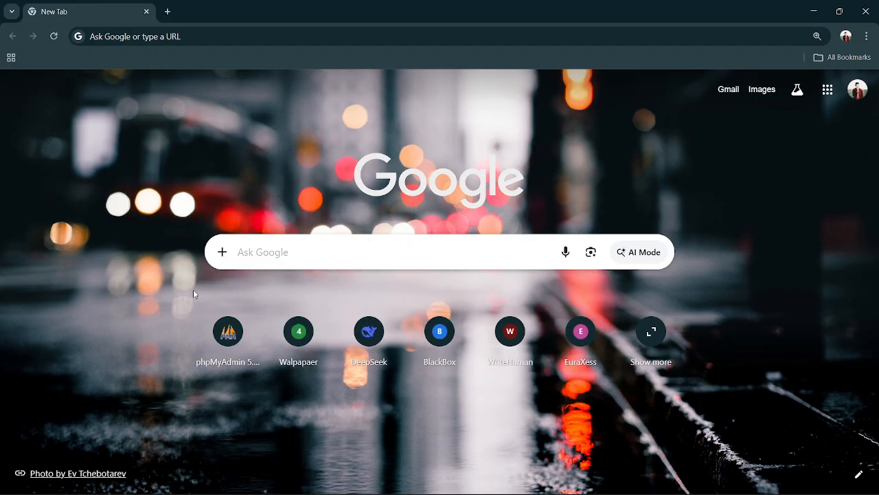
Search for wix in the browser and open the Wix account's My Sites page, reloading it if it stays blank.
{"action": "left_click", "coordinate": [148, 37]}
{"action": "type", "text": "wix"}
{"action": "key", "text": "BackSpace"}
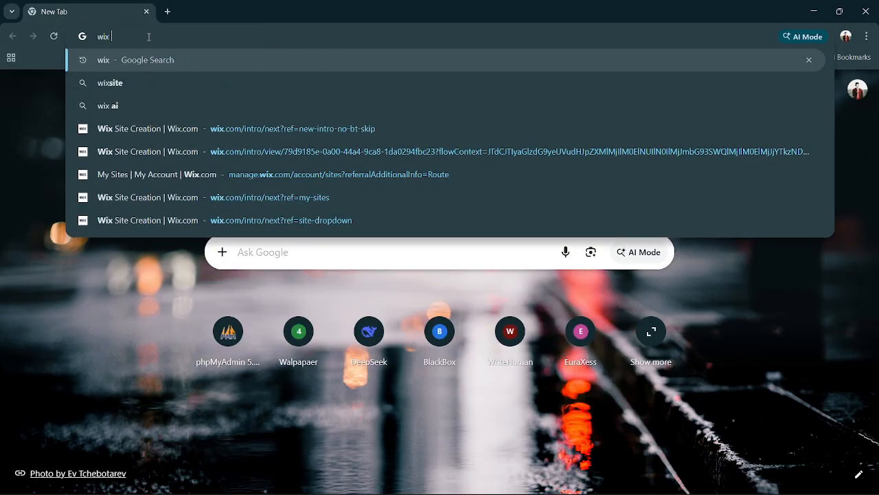
{"action": "key", "text": "Return"}
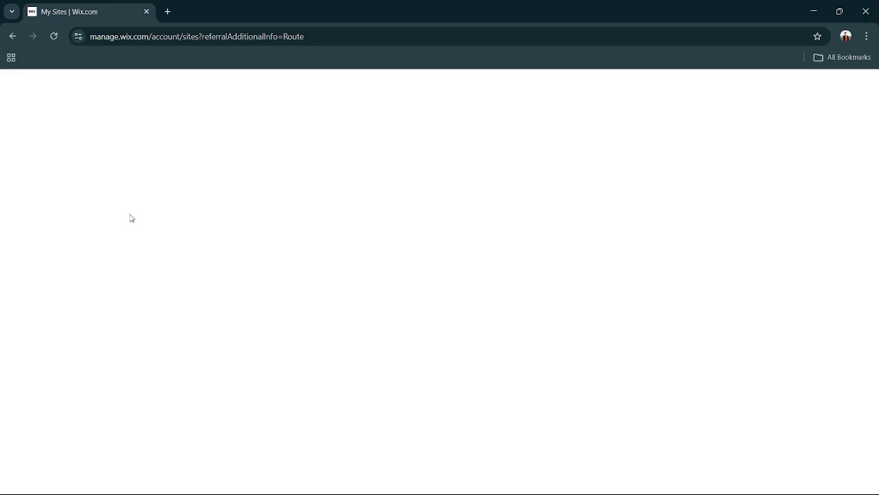
{"action": "left_click", "coordinate": [53, 36]}
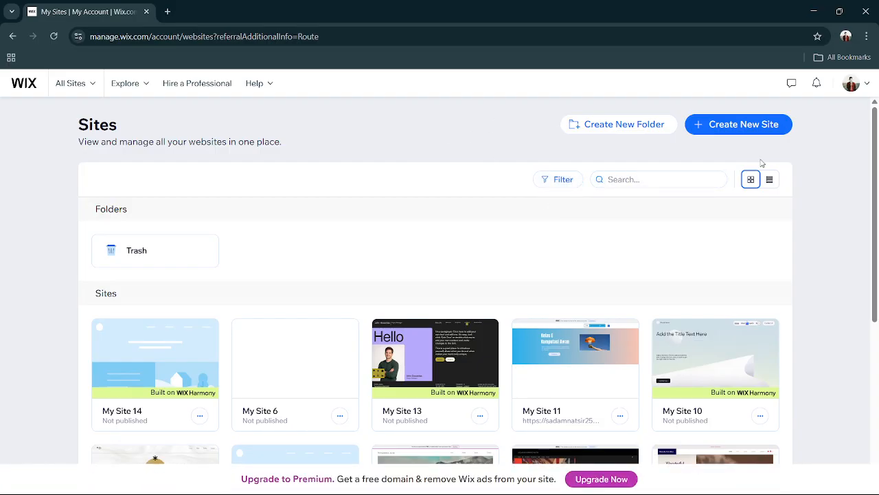
Create a new site, skipping the AI chat and setting the site type to Developer Portfolio.
{"action": "left_click", "coordinate": [759, 126]}
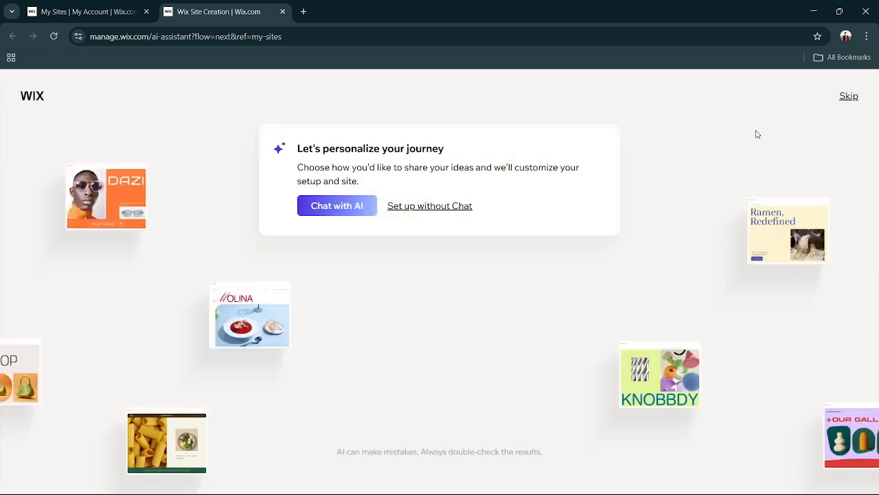
{"action": "left_click", "coordinate": [849, 96]}
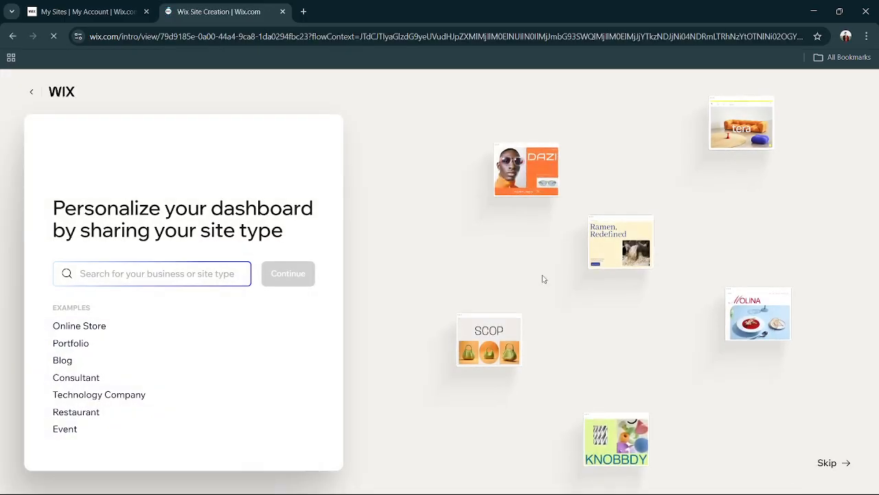
{"action": "left_click", "coordinate": [77, 345]}
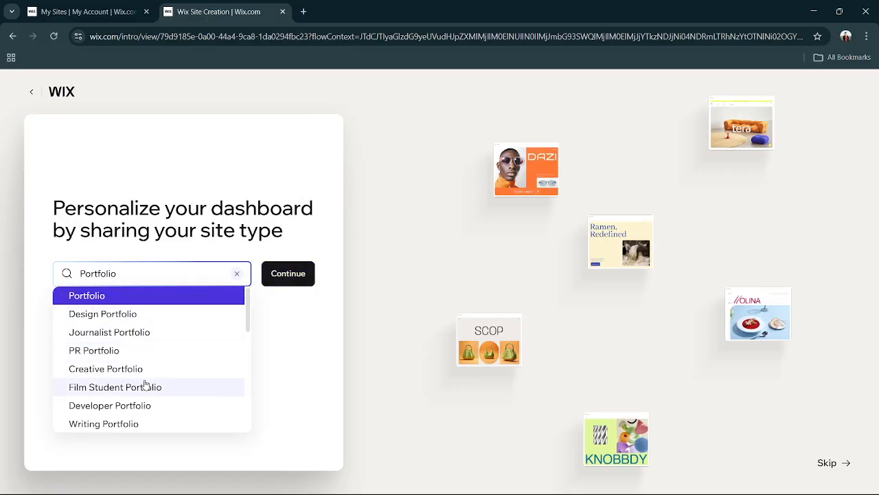
{"action": "left_click", "coordinate": [142, 411]}
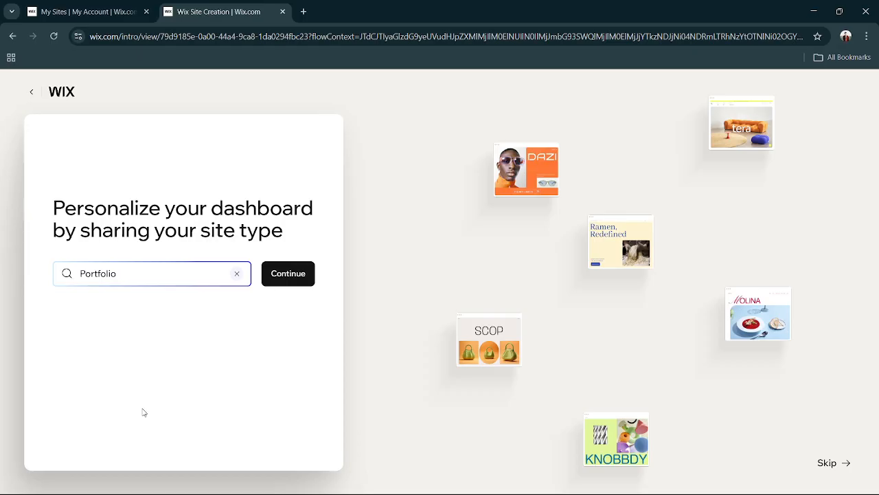
{"action": "left_click", "coordinate": [297, 274]}
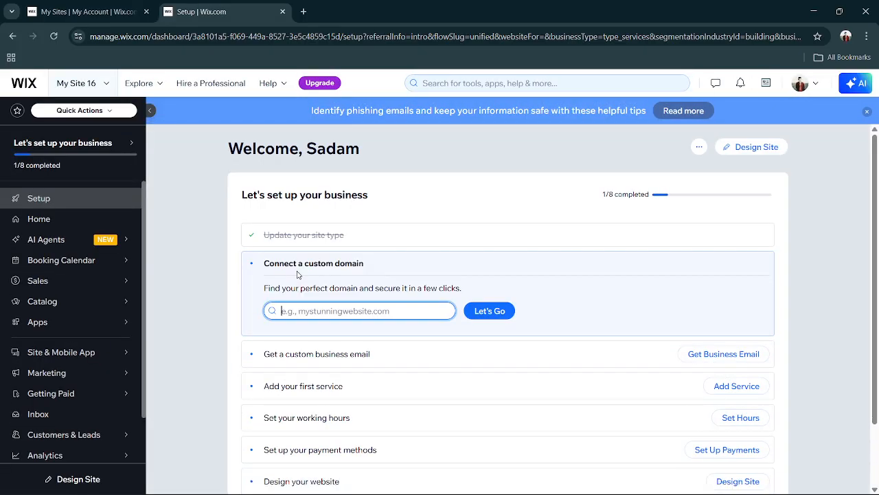
Start designing the new site and open the full list of recommended templates instead of generating it with AI.
{"action": "left_click", "coordinate": [746, 147]}
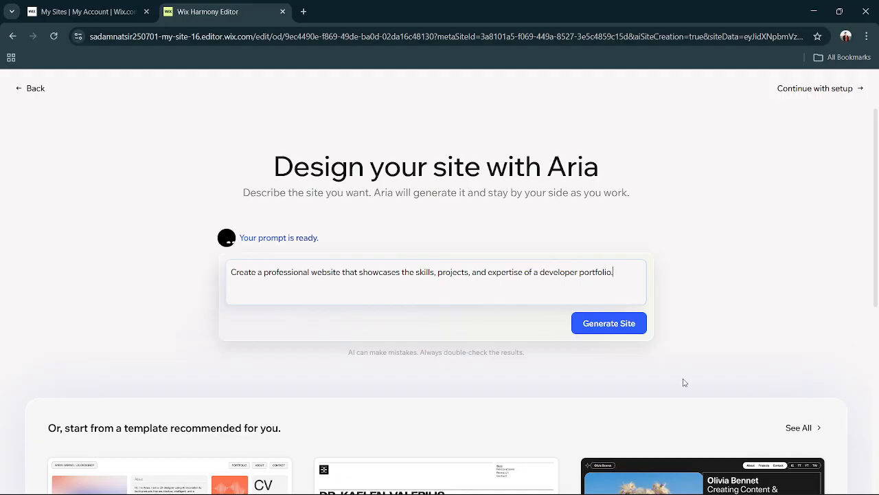
{"action": "scroll", "coordinate": [562, 458], "scroll_direction": "down", "scroll_amount": 3}
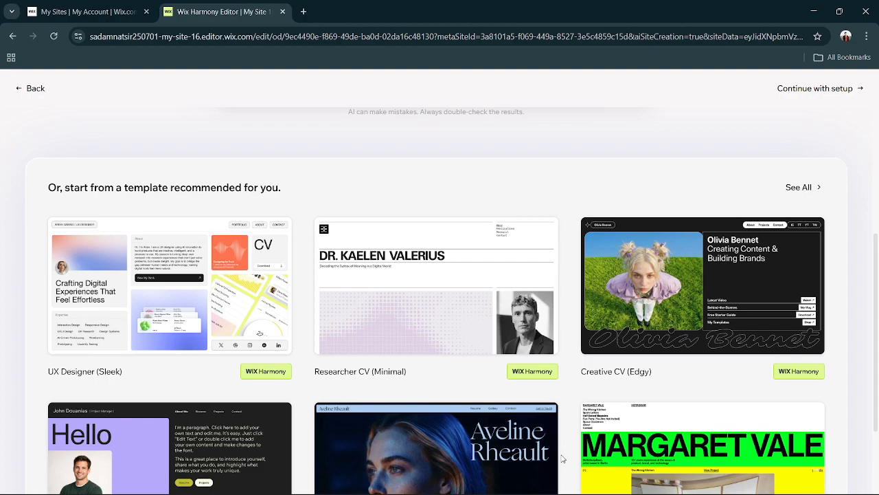
{"action": "scroll", "coordinate": [651, 419], "scroll_direction": "down", "scroll_amount": 1}
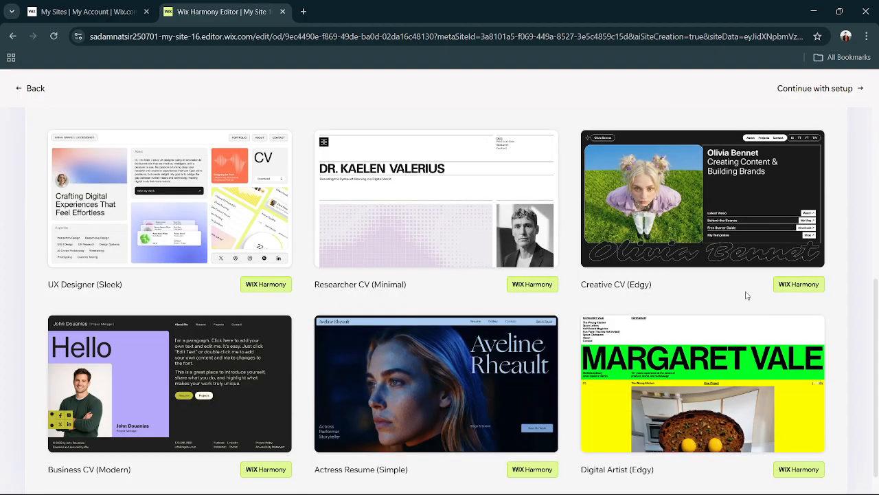
{"action": "scroll", "coordinate": [747, 295], "scroll_direction": "up", "scroll_amount": 1}
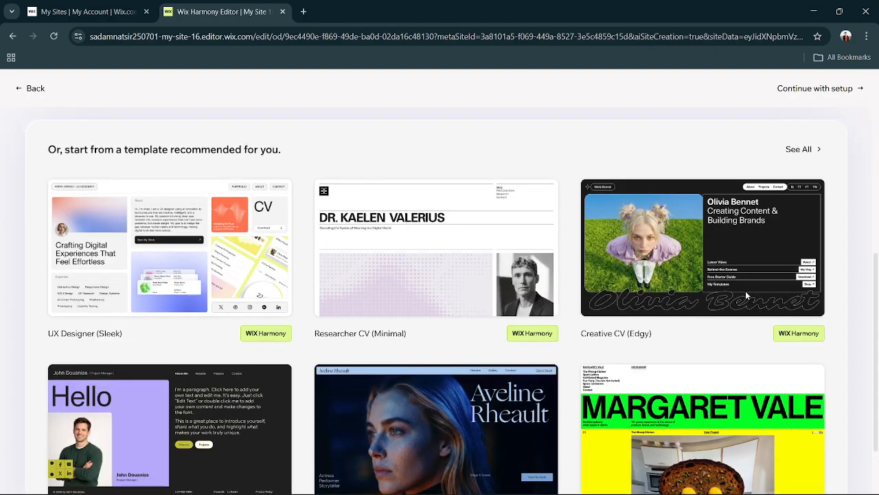
{"action": "left_click", "coordinate": [809, 154]}
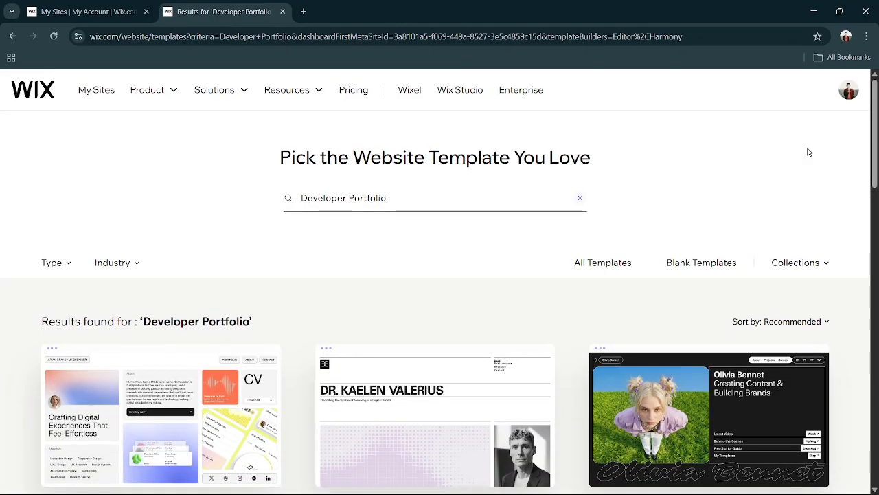
Pick the Start from Scratch layout among the blank templates and open it for editing.
{"action": "left_click", "coordinate": [705, 267]}
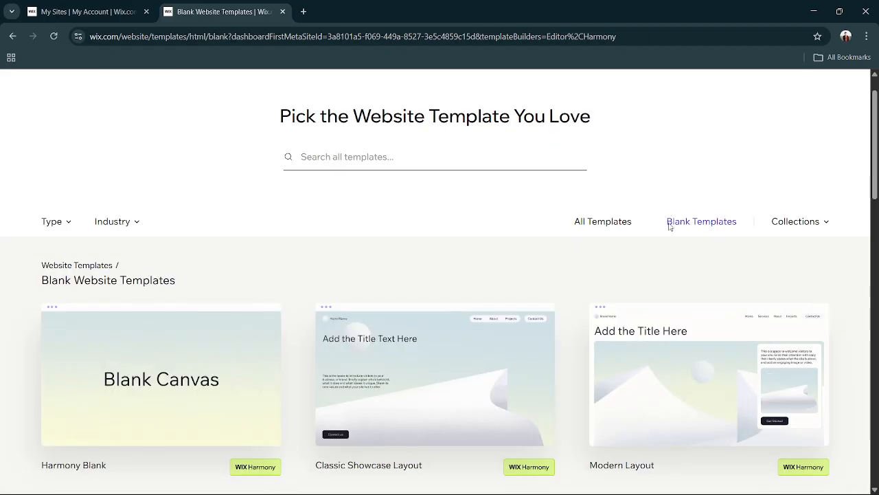
{"action": "scroll", "coordinate": [507, 259], "scroll_direction": "down", "scroll_amount": 2}
{"action": "scroll", "coordinate": [507, 259], "scroll_direction": "down", "scroll_amount": 5}
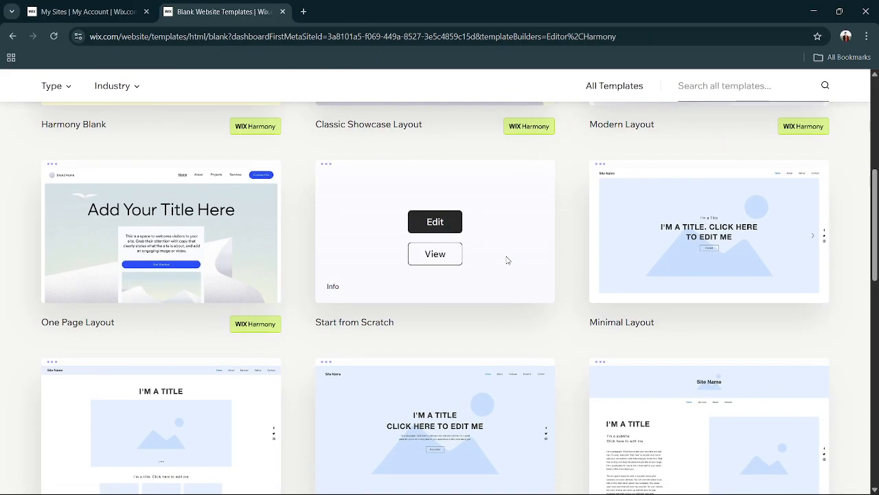
{"action": "scroll", "coordinate": [507, 261], "scroll_direction": "up", "scroll_amount": 2}
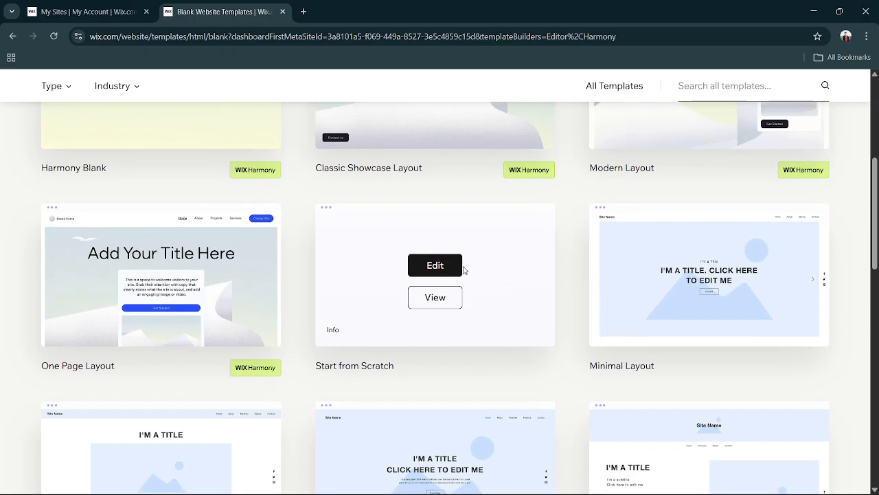
{"action": "left_click", "coordinate": [455, 269]}
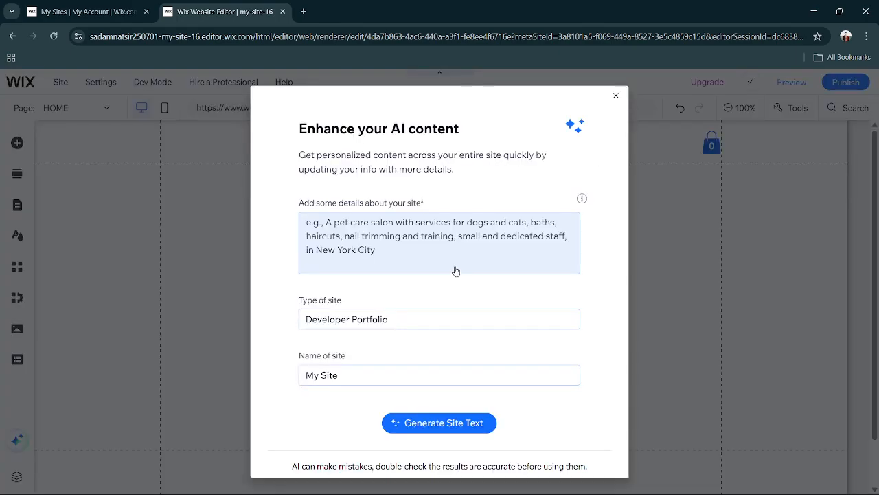
{"action": "left_click", "coordinate": [424, 320]}
{"action": "left_click", "coordinate": [355, 375]}
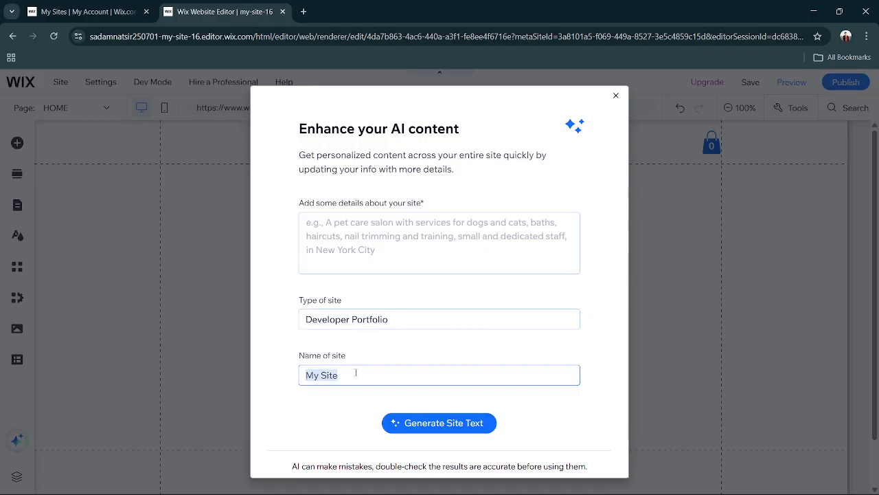
{"action": "type", "text": "Sadm"}
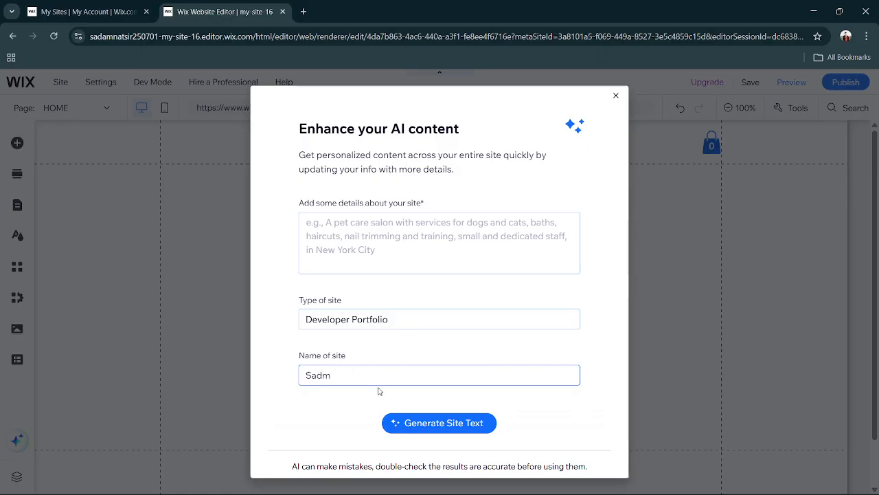
{"action": "left_click", "coordinate": [410, 429]}
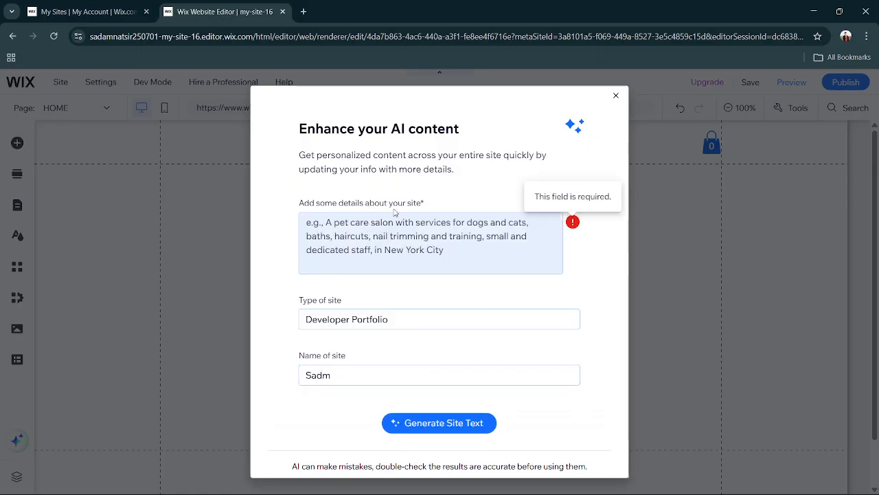
{"action": "left_click", "coordinate": [341, 232]}
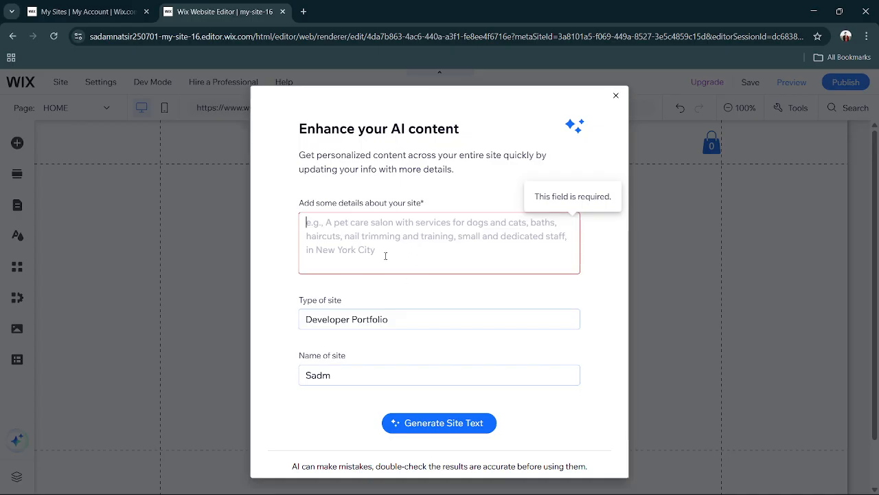
Dismiss the AI content dialog and open the image options for adding elements to the page.
{"action": "left_click", "coordinate": [616, 96]}
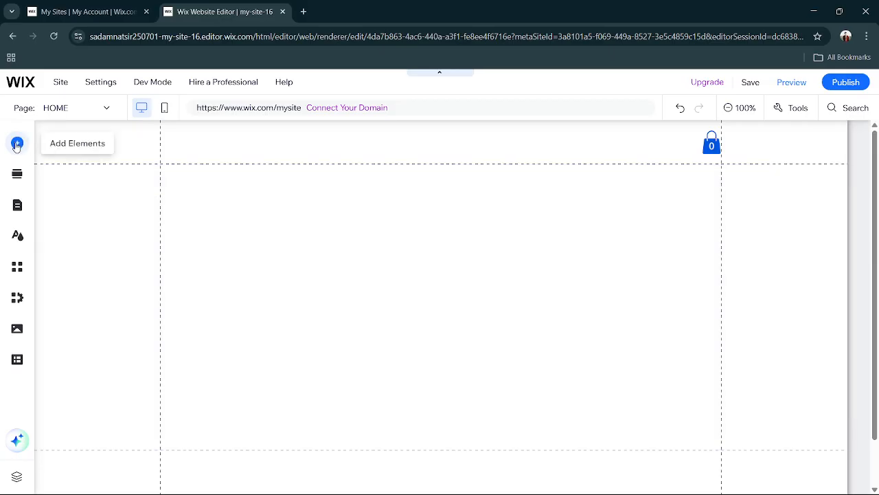
{"action": "left_click", "coordinate": [18, 144]}
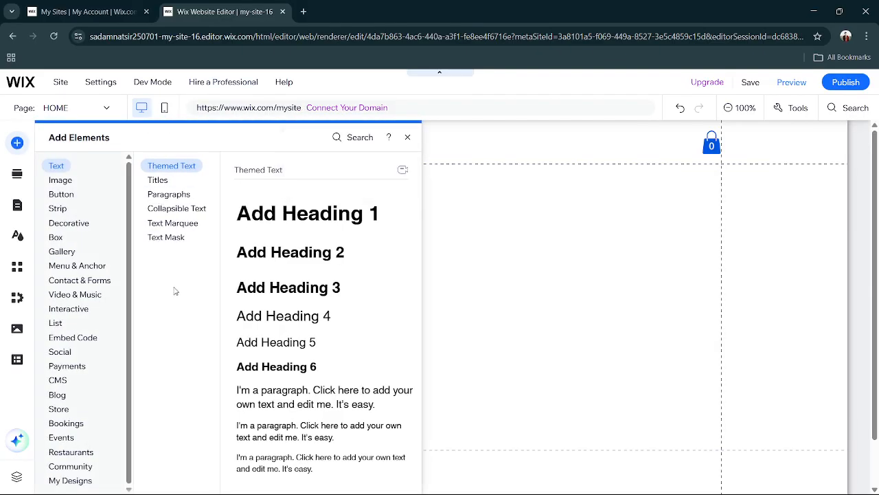
{"action": "left_click", "coordinate": [60, 180]}
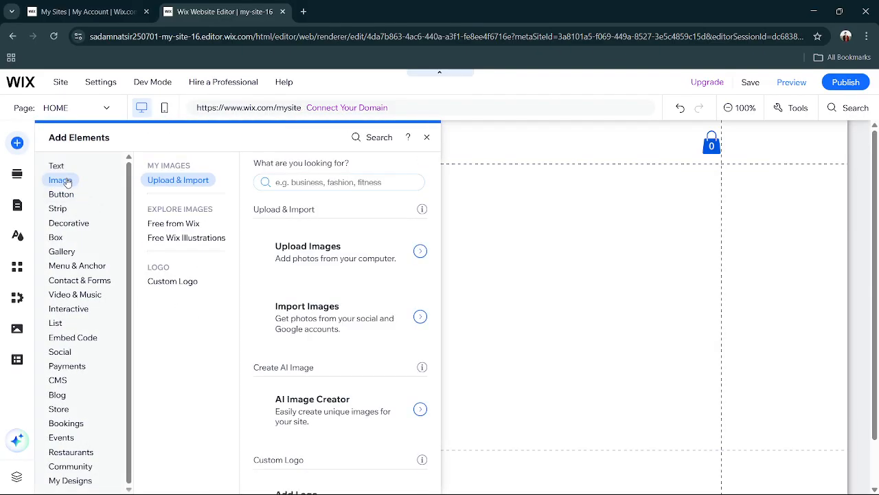
{"action": "left_click", "coordinate": [68, 168]}
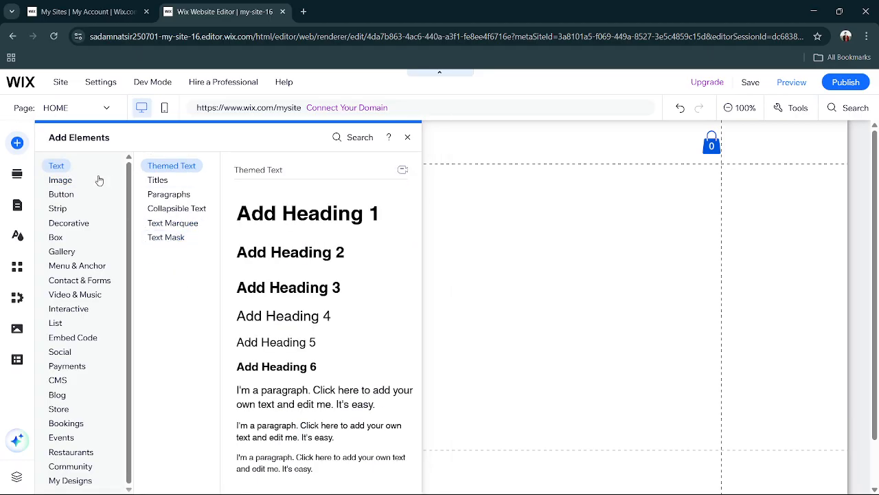
{"action": "left_click", "coordinate": [64, 181]}
{"action": "left_click", "coordinate": [62, 194]}
{"action": "left_click", "coordinate": [61, 182]}
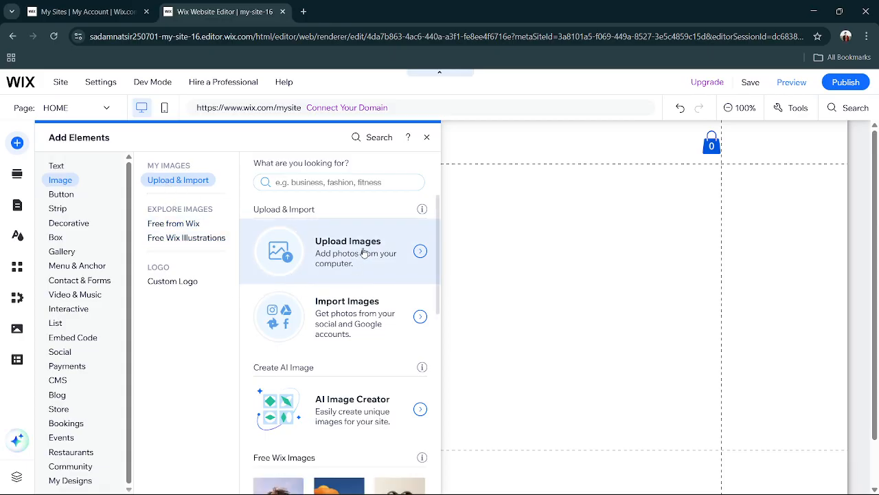
Look through the image sources and open the full collection of free Wix images.
{"action": "scroll", "coordinate": [364, 252], "scroll_direction": "down", "scroll_amount": 4}
{"action": "scroll", "coordinate": [364, 253], "scroll_direction": "down", "scroll_amount": 2}
{"action": "scroll", "coordinate": [364, 253], "scroll_direction": "up", "scroll_amount": 5}
{"action": "scroll", "coordinate": [364, 253], "scroll_direction": "down", "scroll_amount": 1}
{"action": "scroll", "coordinate": [364, 253], "scroll_direction": "up", "scroll_amount": 1}
{"action": "scroll", "coordinate": [364, 252], "scroll_direction": "down", "scroll_amount": 4}
{"action": "scroll", "coordinate": [364, 252], "scroll_direction": "down", "scroll_amount": 1}
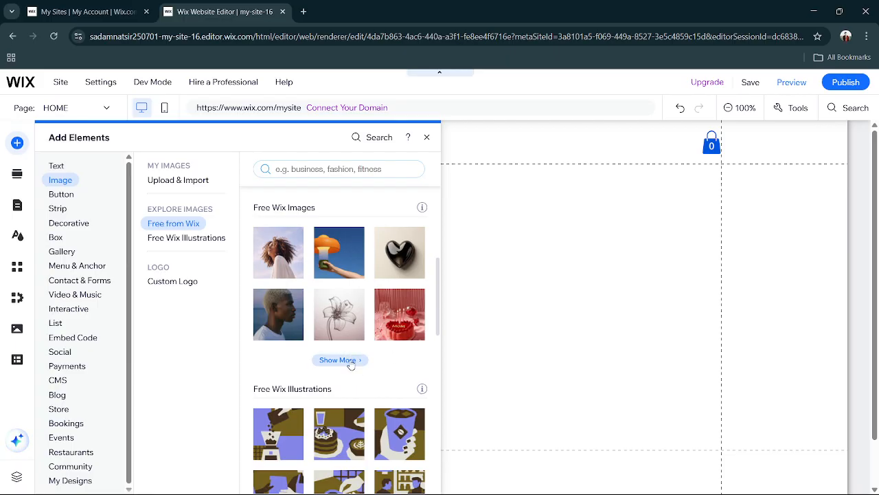
{"action": "left_click", "coordinate": [350, 362]}
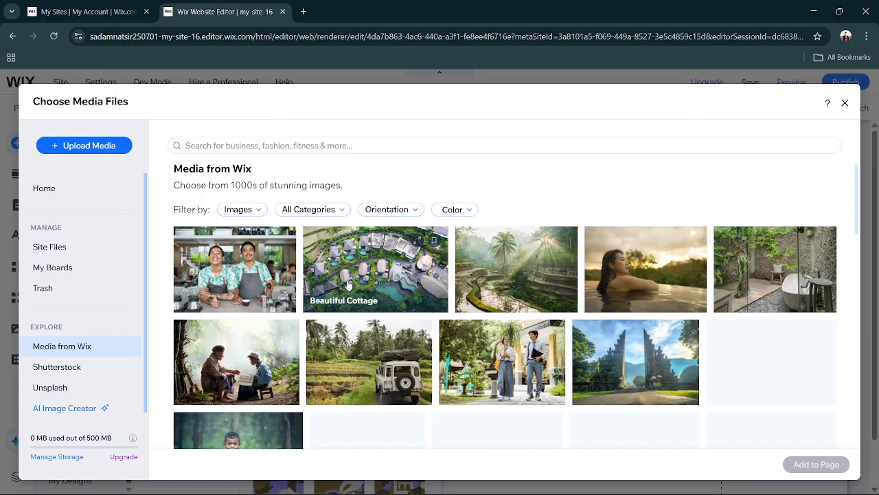
Add the Wix photo of the woman photographing a landscape to the home page and shrink it to about half its width.
{"action": "scroll", "coordinate": [348, 284], "scroll_direction": "down", "scroll_amount": 1}
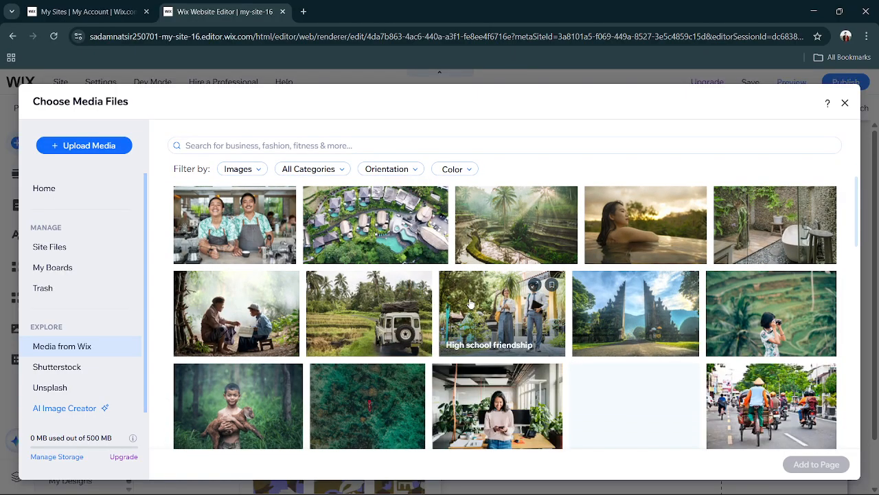
{"action": "scroll", "coordinate": [470, 303], "scroll_direction": "down", "scroll_amount": 1}
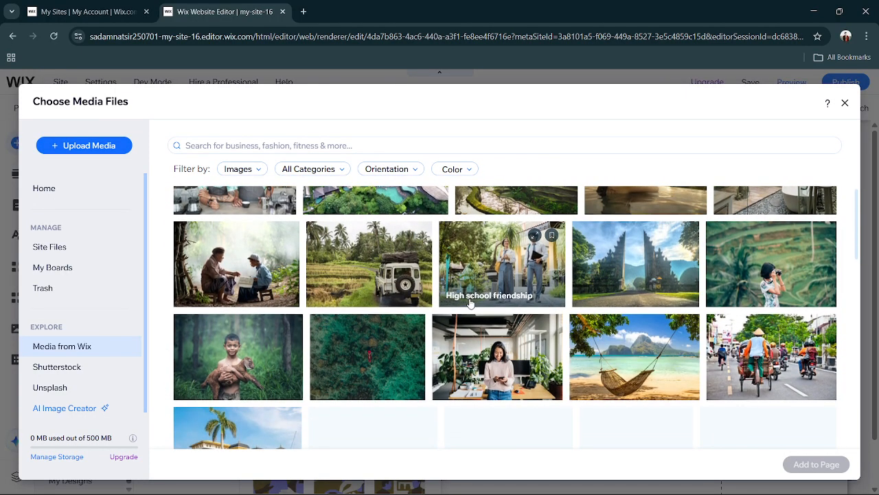
{"action": "scroll", "coordinate": [470, 303], "scroll_direction": "up", "scroll_amount": 1}
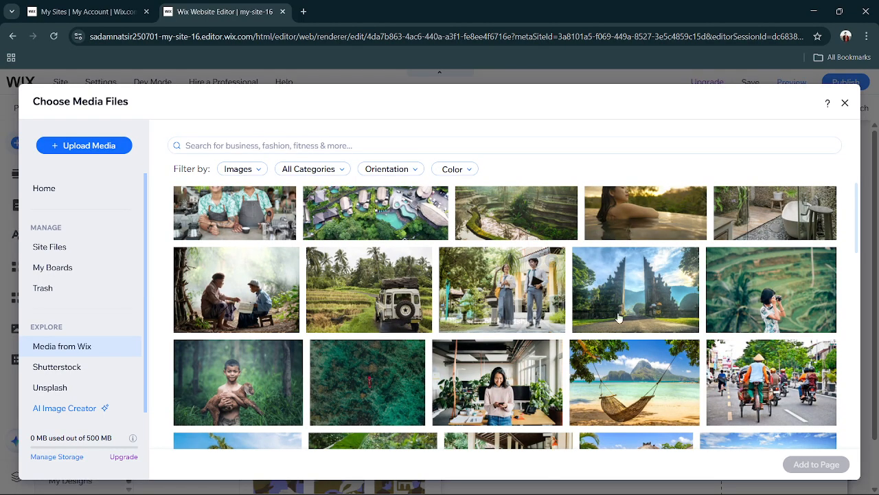
{"action": "mouse_move", "coordinate": [806, 285]}
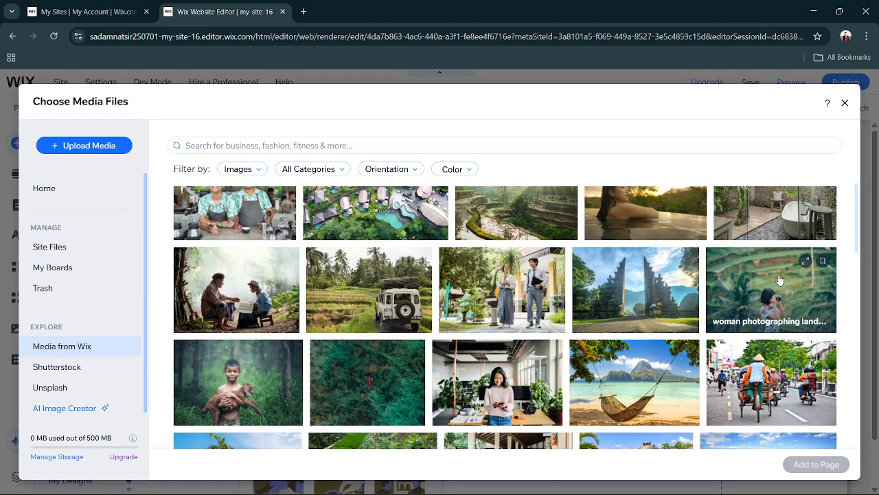
{"action": "left_click", "coordinate": [780, 281]}
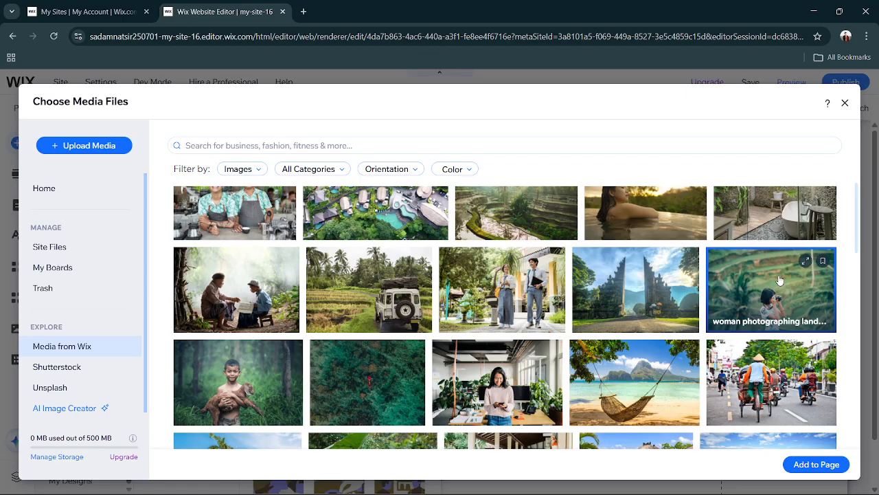
{"action": "left_click", "coordinate": [811, 464]}
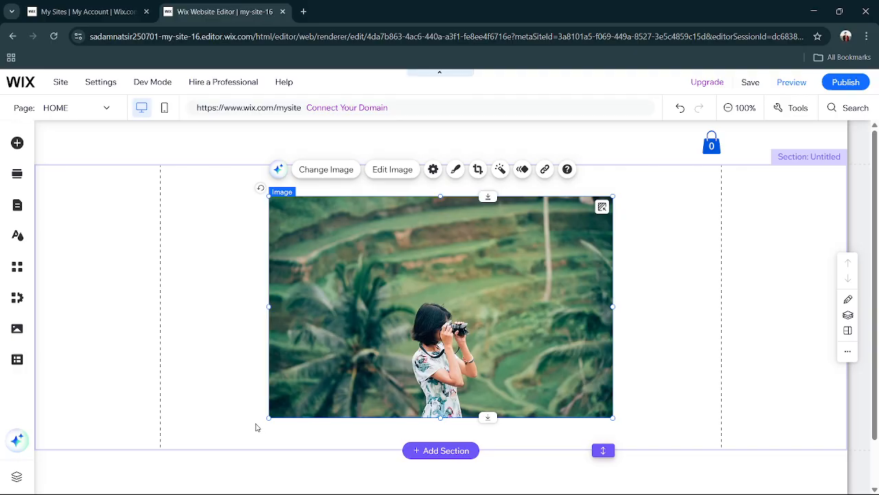
{"action": "left_click_drag", "start_coordinate": [268, 417], "coordinate": [424, 318]}
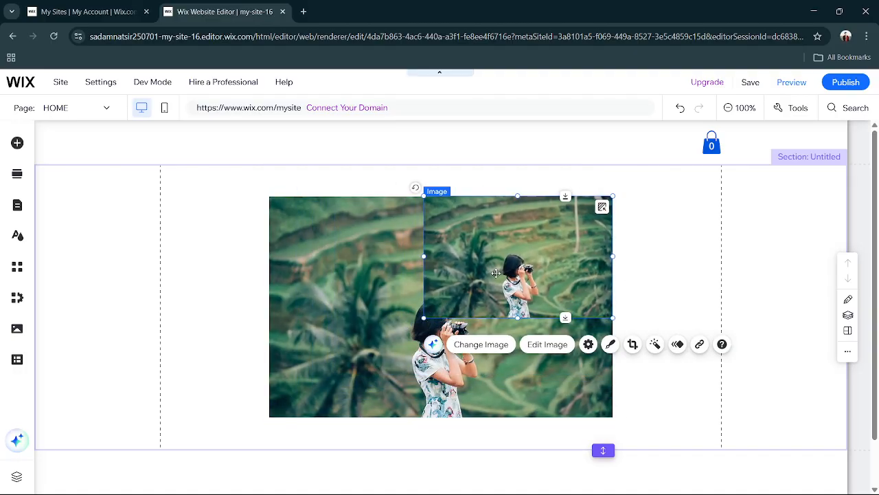
Undo the last image change, then resize the landscape photo to about 481 by 310 px against the section's right gridline.
{"action": "key", "text": "ctrl+z"}
{"action": "left_click", "coordinate": [416, 291]}
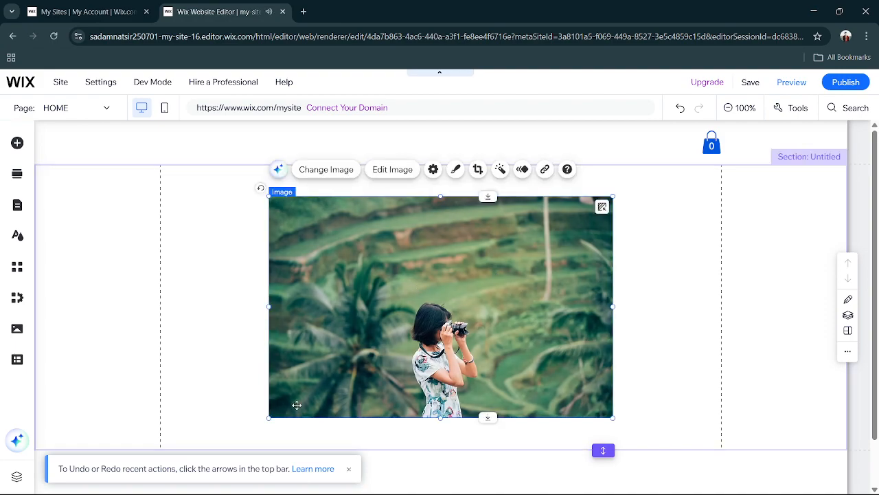
{"action": "left_click_drag", "start_coordinate": [266, 418], "coordinate": [435, 335]}
{"action": "left_click_drag", "start_coordinate": [505, 279], "coordinate": [615, 308]}
{"action": "left_click_drag", "start_coordinate": [535, 345], "coordinate": [417, 357]}
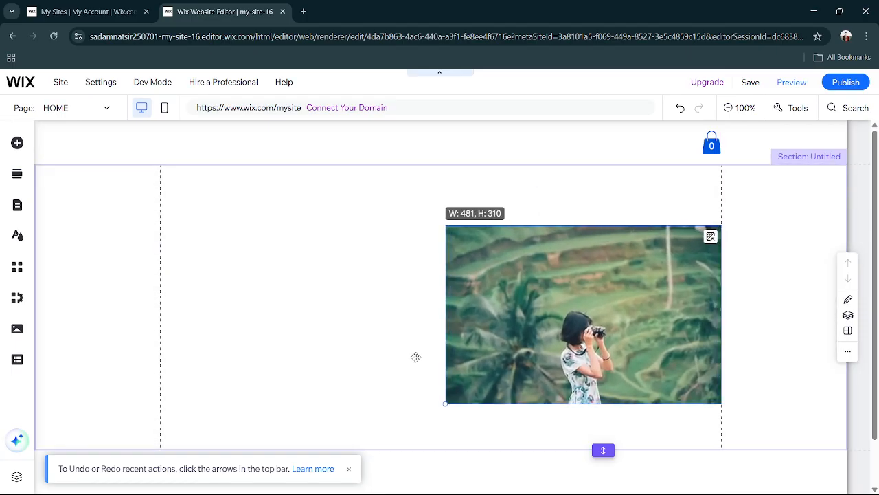
Move the photo up close to the section's top edge and nudge it slightly higher.
{"action": "left_click_drag", "start_coordinate": [555, 328], "coordinate": [556, 286]}
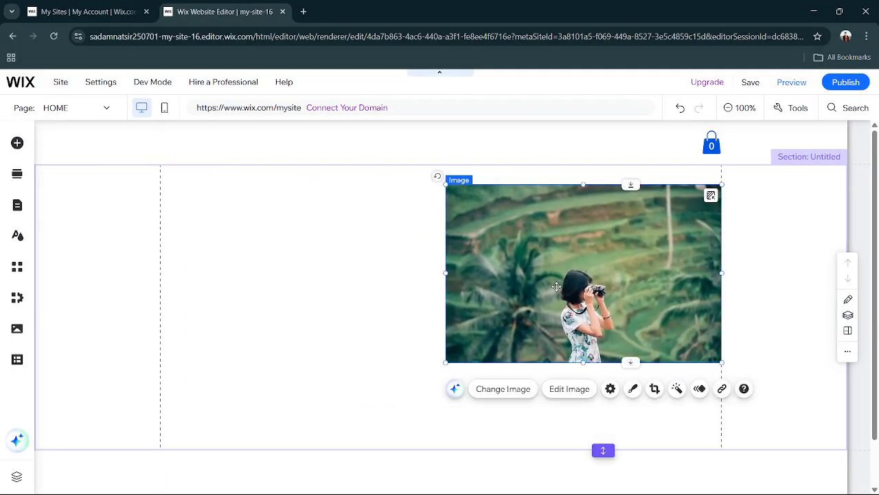
{"action": "left_click", "coordinate": [331, 326]}
{"action": "left_click", "coordinate": [527, 272]}
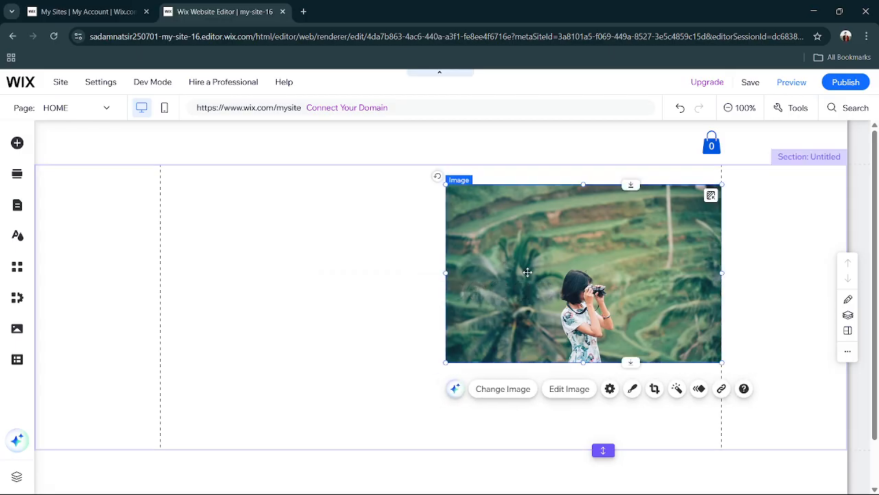
{"action": "key", "text": "Up"}
{"action": "key", "text": "Up"}
{"action": "key", "text": "Up"}
{"action": "key", "text": "Up"}
{"action": "key", "text": "Up"}
{"action": "key", "text": "Up"}
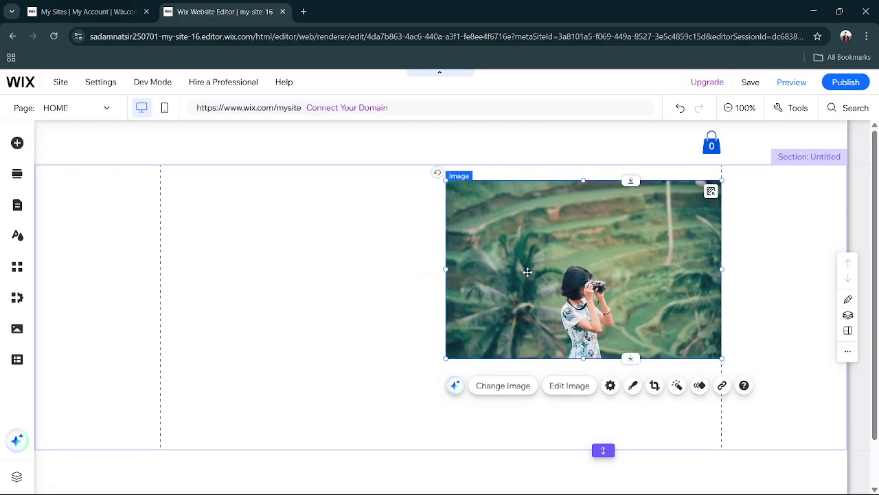
Add a Heading 1 text element to the section and replace its text with "Portofolio".
{"action": "left_click", "coordinate": [389, 274]}
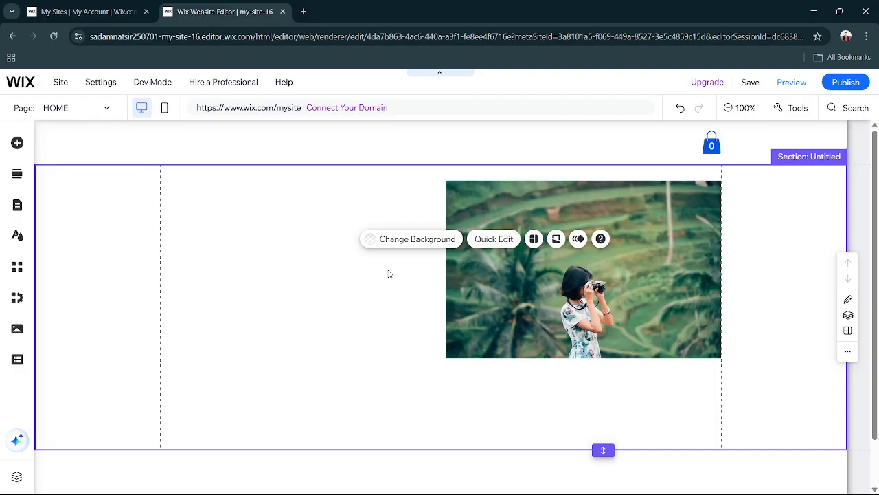
{"action": "left_click", "coordinate": [17, 143]}
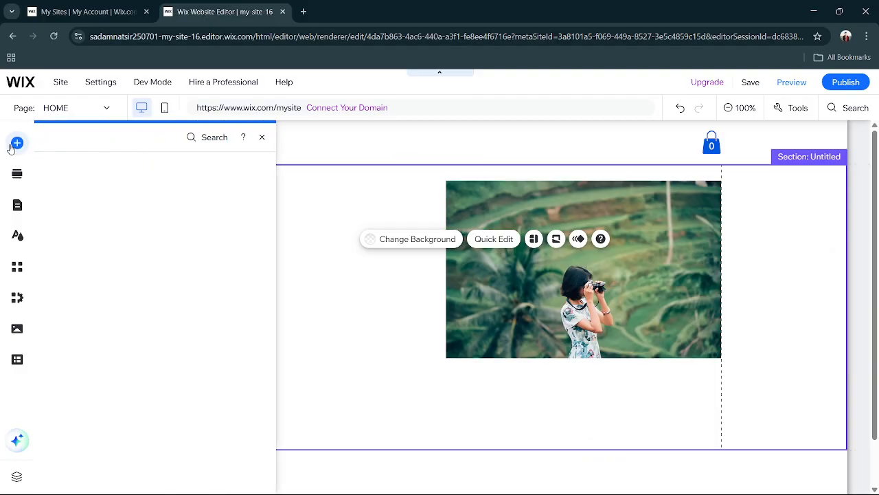
{"action": "left_click", "coordinate": [57, 166]}
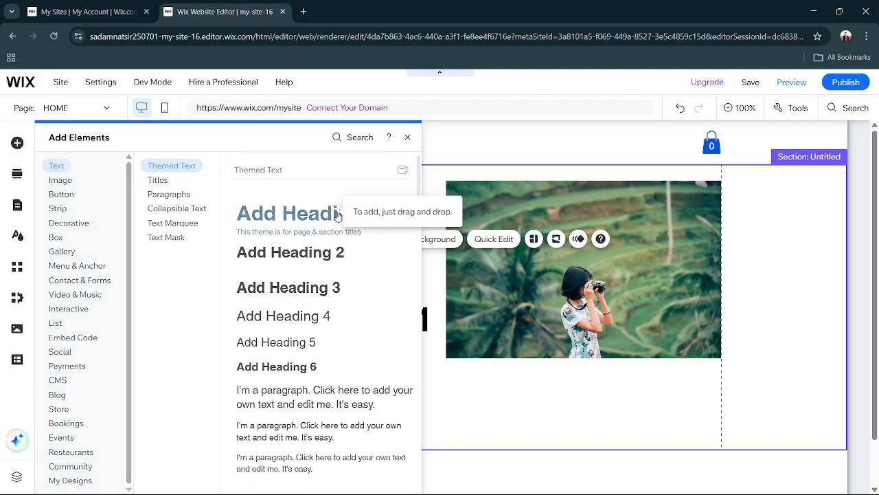
{"action": "left_click_drag", "start_coordinate": [336, 216], "coordinate": [377, 323]}
{"action": "double_click", "coordinate": [385, 317]}
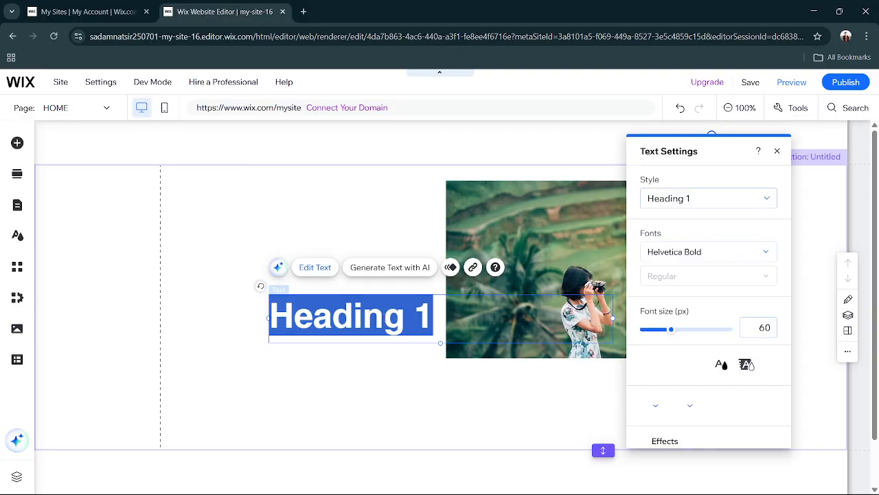
{"action": "type", "text": "Por"}
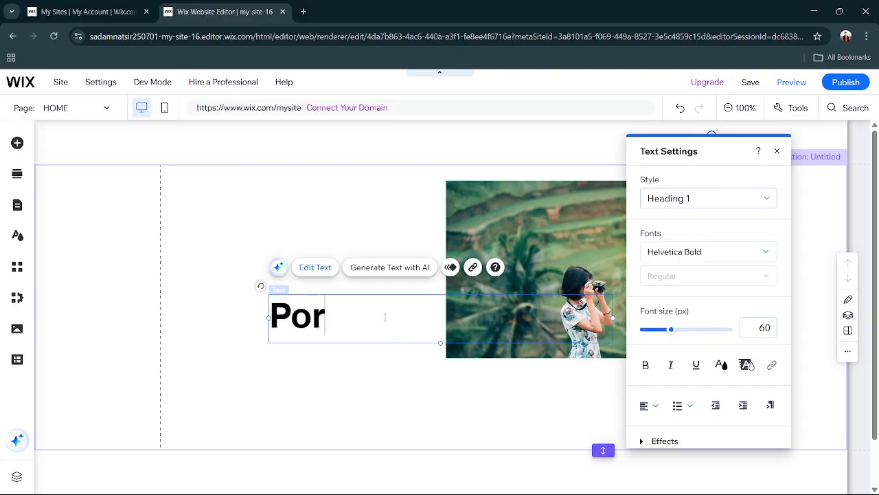
{"action": "type", "text": "to"}
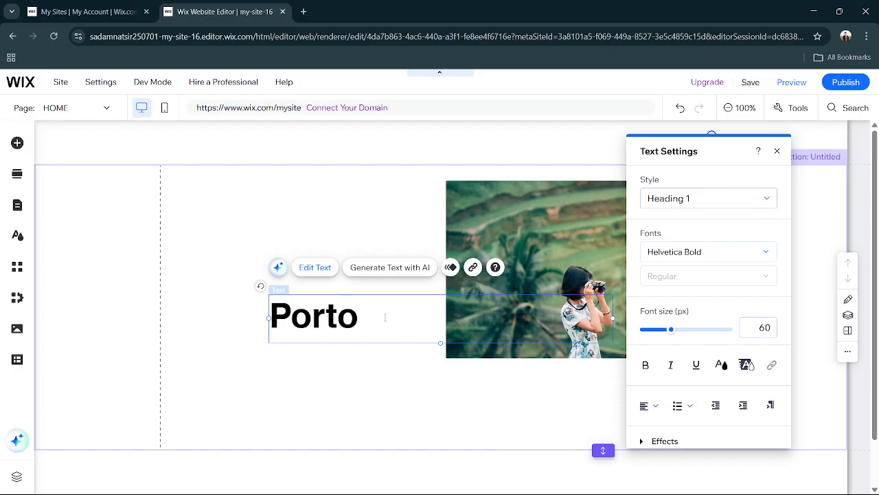
{"action": "type", "text": "folio"}
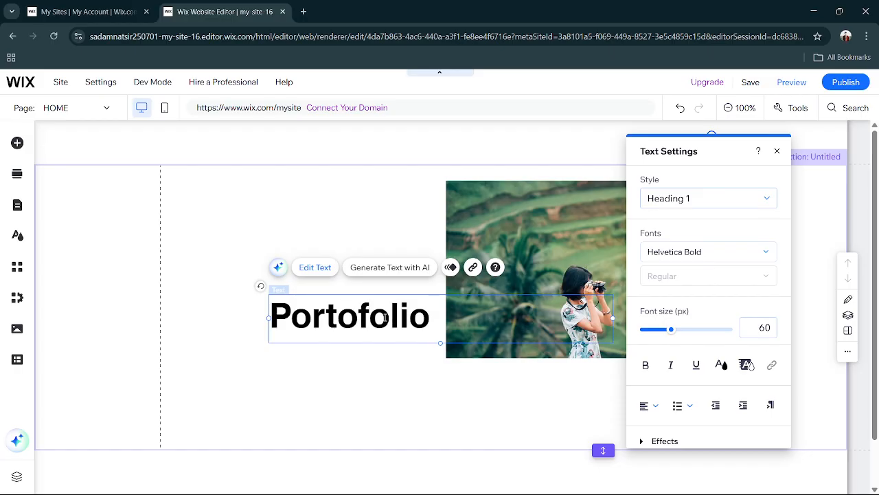
Add a second line with the site owner's first name beneath "Portofolio" in the same heading.
{"action": "key", "text": "Return"}
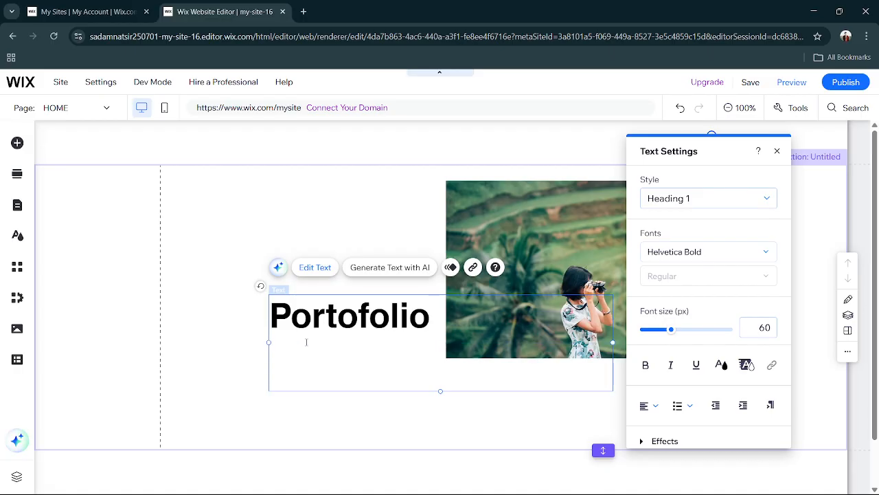
{"action": "type", "text": "Sada"}
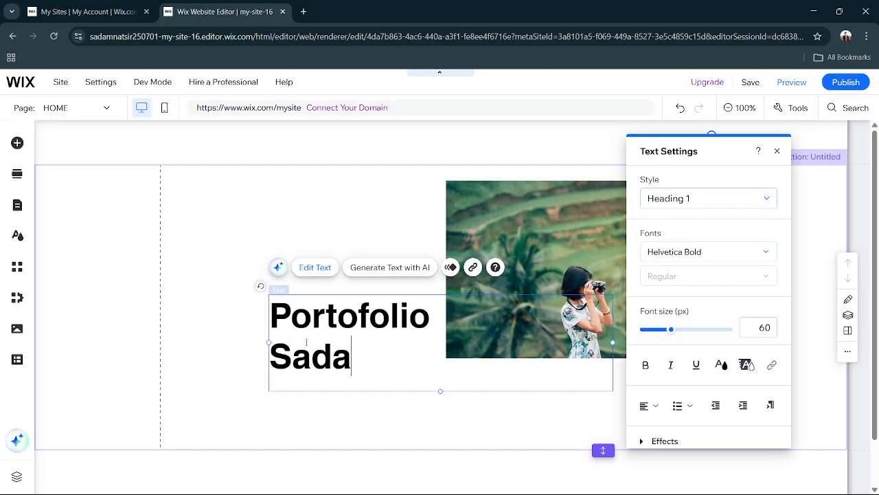
{"action": "type", "text": "m"}
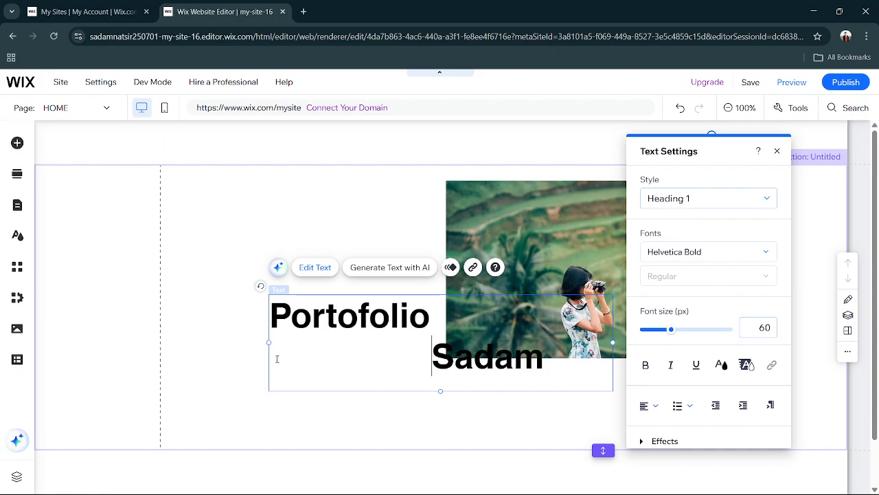
Move the heading text element to the section's upper-left corner along the left gridline.
{"action": "left_click", "coordinate": [265, 231]}
{"action": "left_click", "coordinate": [364, 313]}
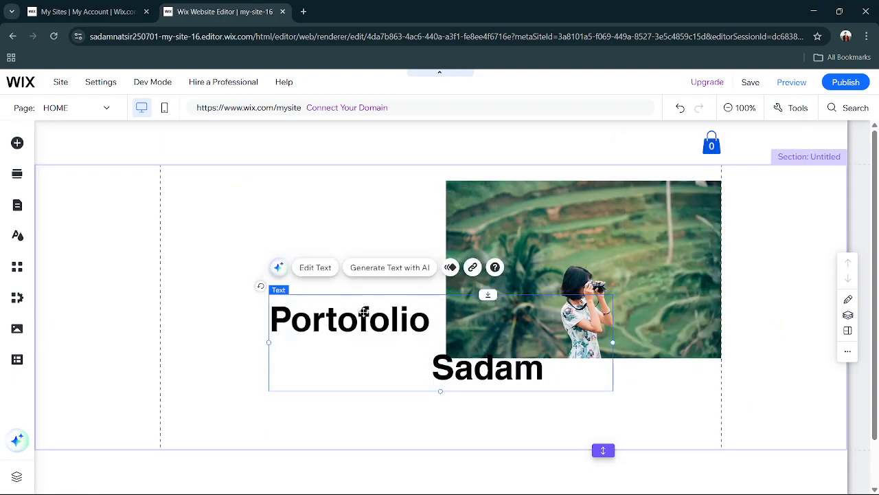
{"action": "left_click_drag", "start_coordinate": [365, 311], "coordinate": [261, 185]}
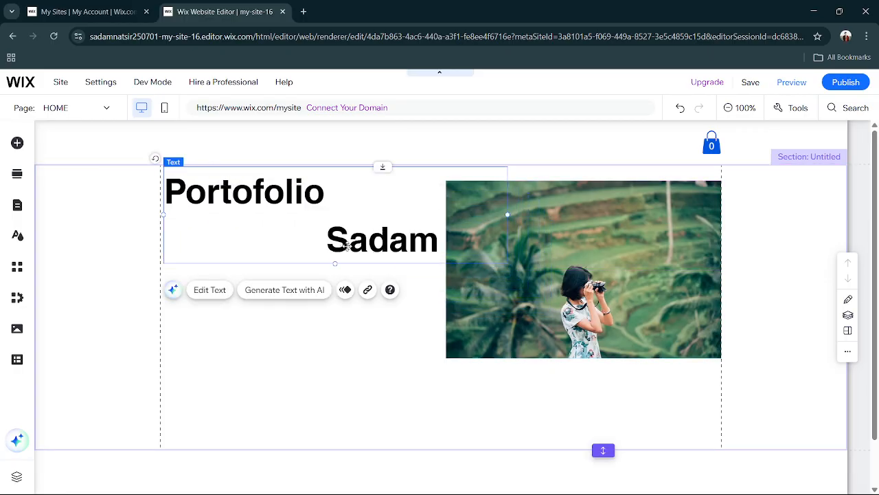
Delete the name line from the heading so it contains only "Portofolio".
{"action": "double_click", "coordinate": [373, 252]}
{"action": "left_click", "coordinate": [319, 231]}
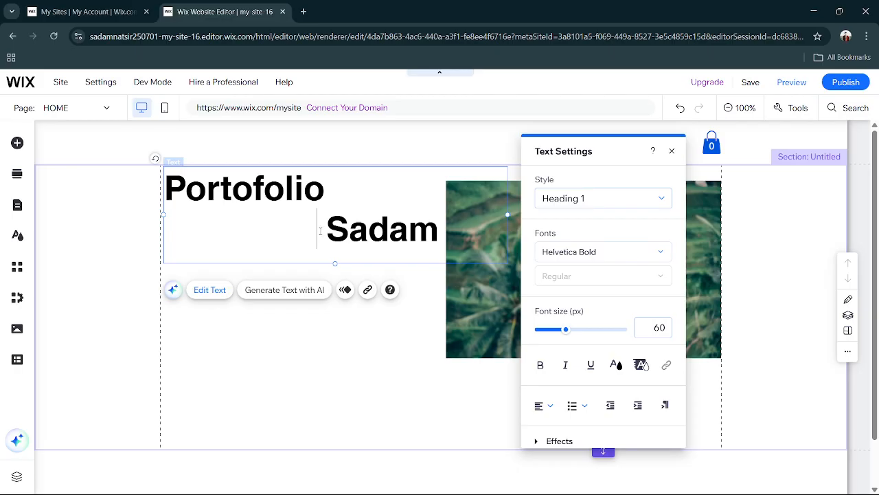
{"action": "left_click_drag", "start_coordinate": [328, 234], "coordinate": [155, 231]}
{"action": "key", "text": "BackSpace"}
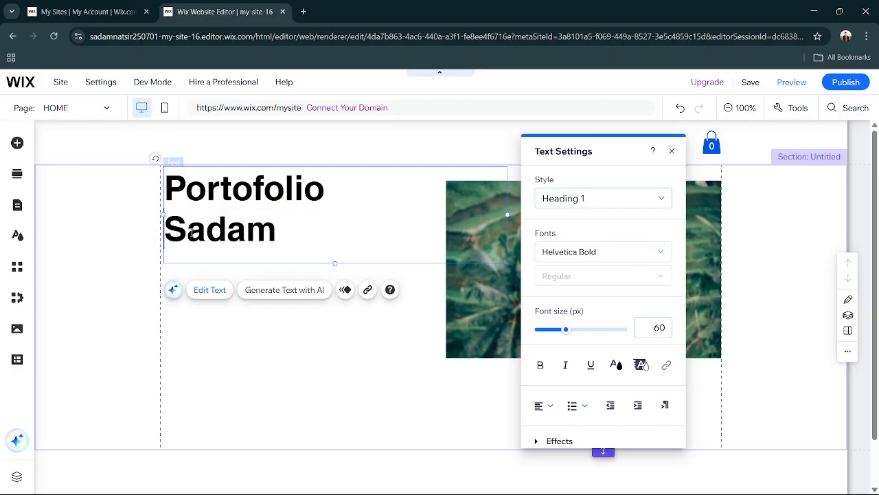
{"action": "left_click_drag", "start_coordinate": [291, 233], "coordinate": [156, 237]}
{"action": "key", "text": "BackSpace"}
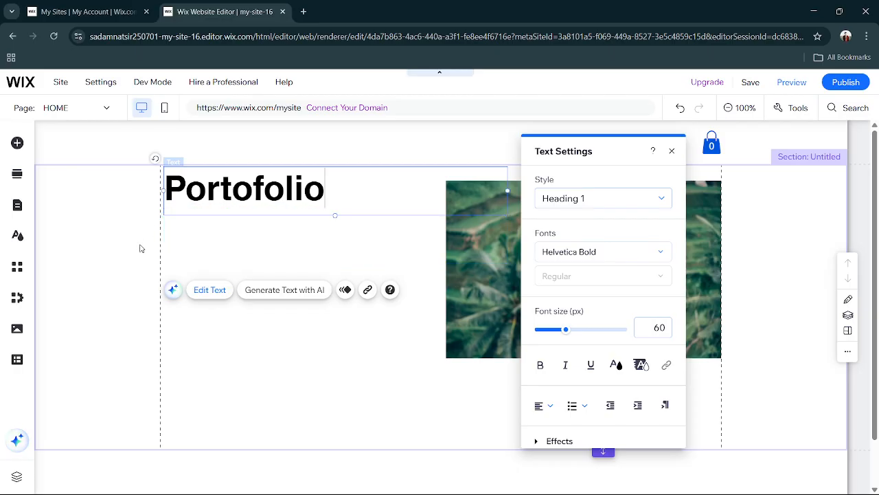
{"action": "left_click", "coordinate": [146, 341]}
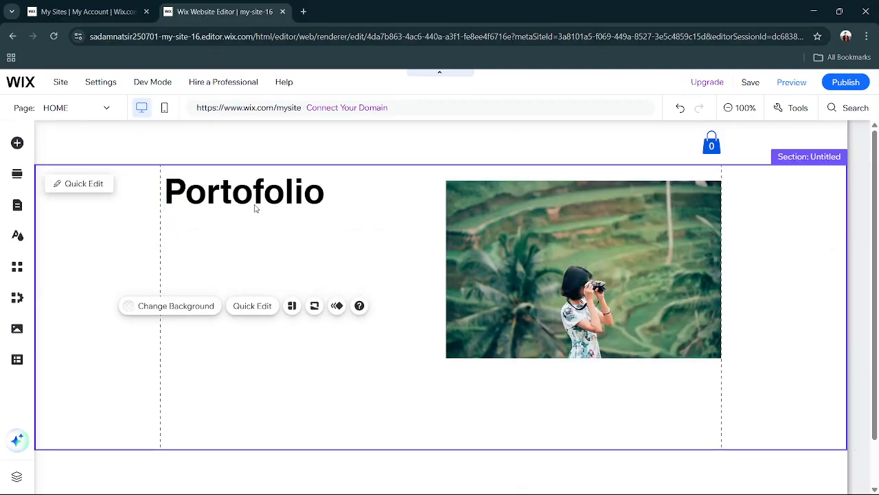
Add another Heading 1 text element and replace its text with the site owner's first name.
{"action": "left_click", "coordinate": [17, 141]}
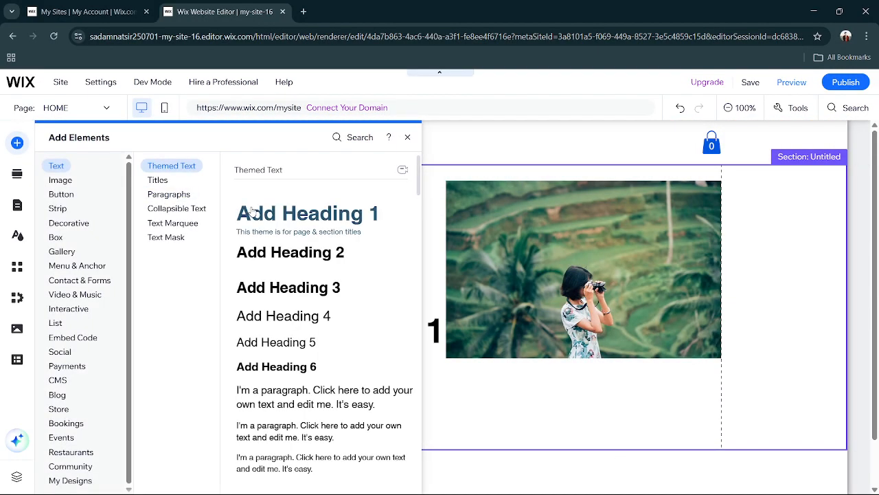
{"action": "left_click", "coordinate": [251, 213]}
{"action": "double_click", "coordinate": [347, 346]}
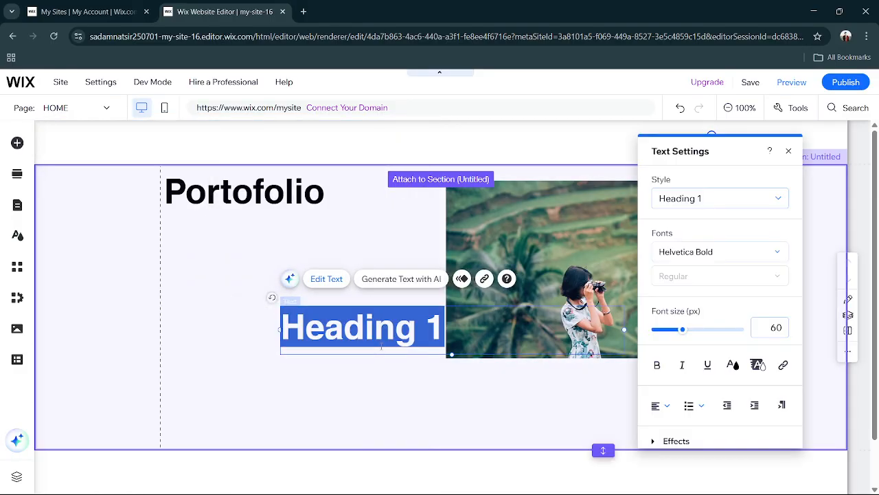
{"action": "type", "text": "Sadam"}
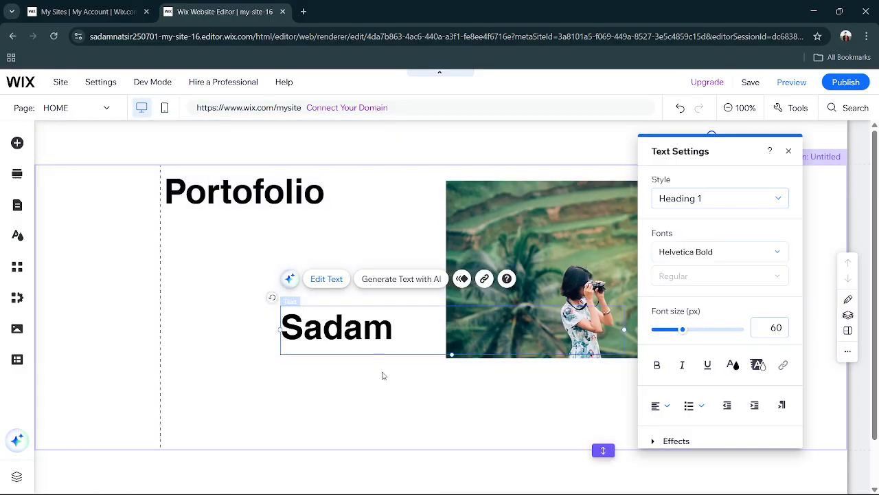
Move the name heading directly below "Portofolio", offset to the right of its start.
{"action": "left_click", "coordinate": [393, 406]}
{"action": "left_click", "coordinate": [369, 337]}
{"action": "left_click_drag", "start_coordinate": [369, 338], "coordinate": [340, 237]}
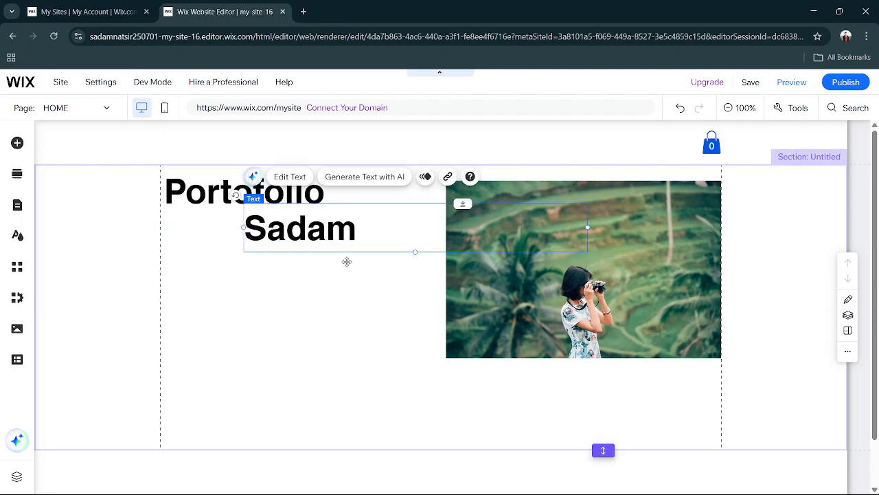
Open the section's background settings and bring up the image library for choosing a background image.
{"action": "left_click", "coordinate": [346, 302]}
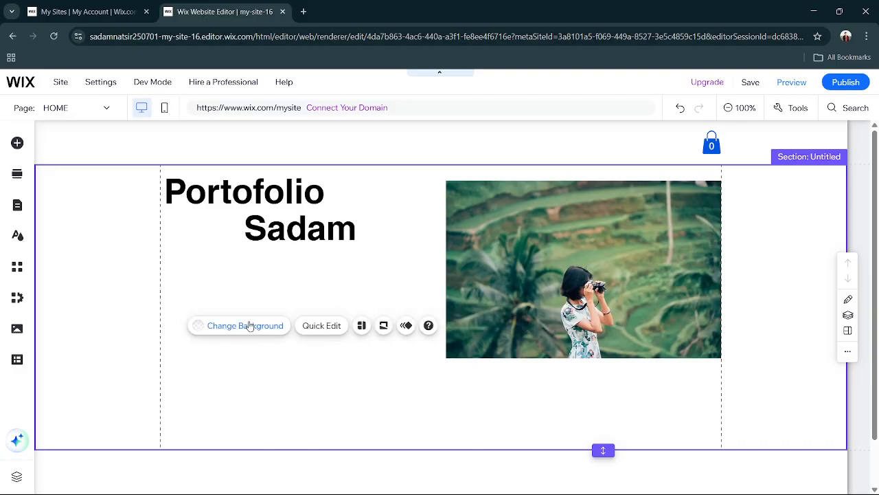
{"action": "left_click", "coordinate": [249, 326]}
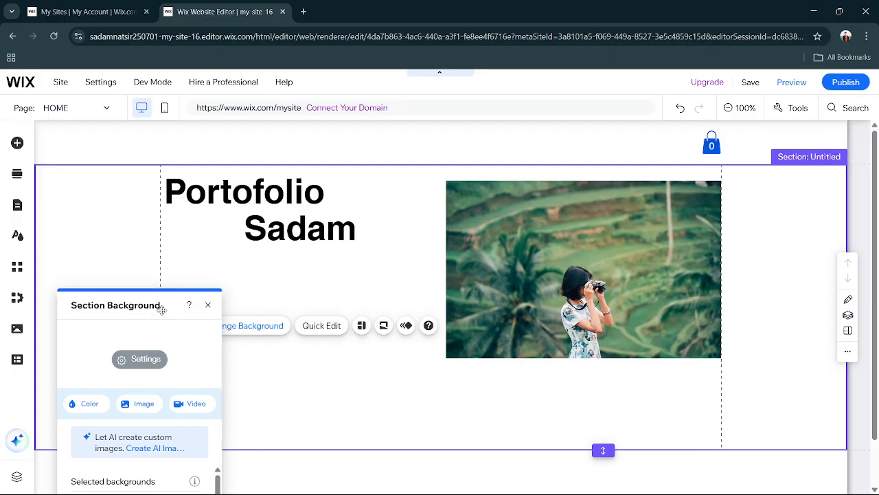
{"action": "left_click_drag", "start_coordinate": [161, 309], "coordinate": [558, 177]}
{"action": "scroll", "coordinate": [548, 442], "scroll_direction": "down", "scroll_amount": 5}
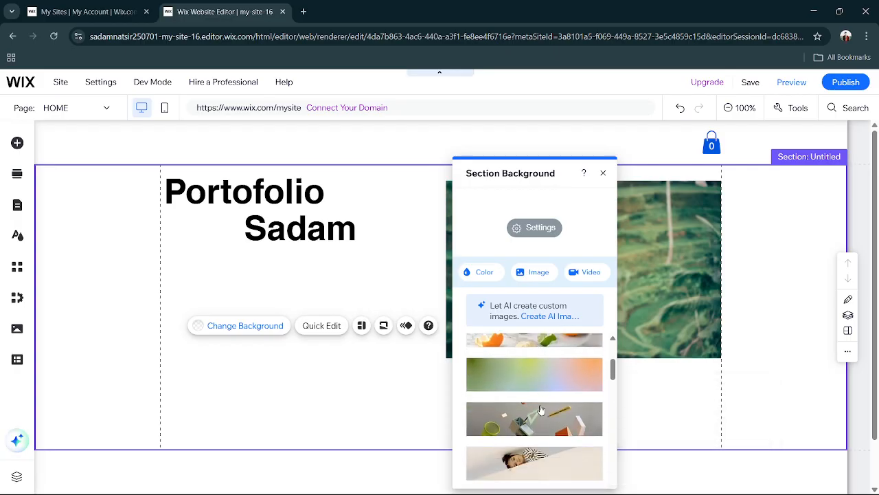
{"action": "left_click", "coordinate": [540, 275]}
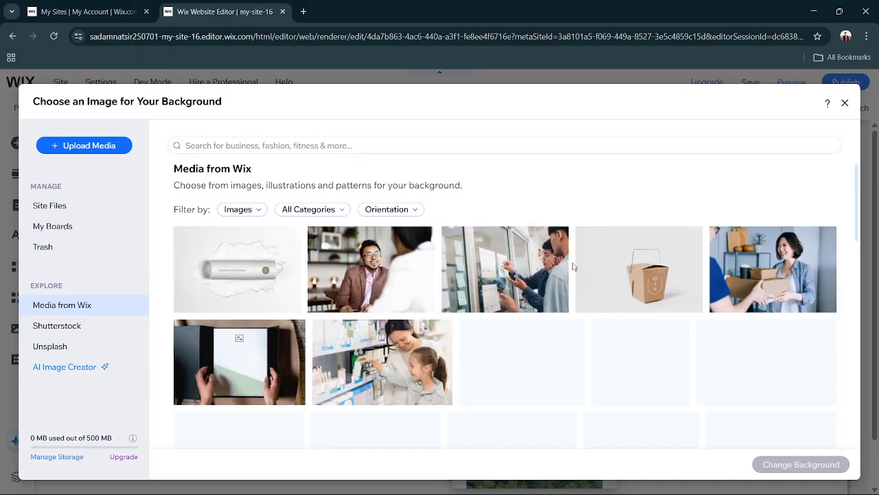
Set the section background to the Media from Wix photo of a house among tall palm trees.
{"action": "scroll", "coordinate": [573, 269], "scroll_direction": "down", "scroll_amount": 1}
{"action": "scroll", "coordinate": [573, 269], "scroll_direction": "down", "scroll_amount": 1}
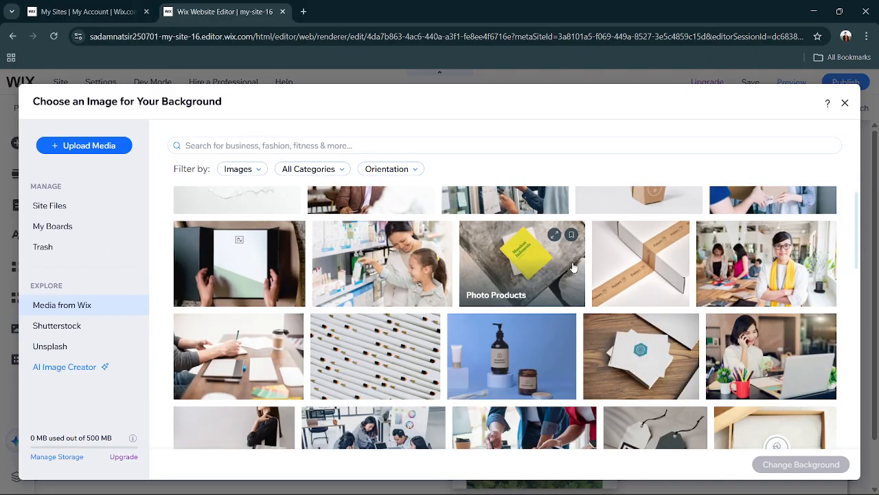
{"action": "left_click", "coordinate": [229, 278]}
{"action": "scroll", "coordinate": [374, 323], "scroll_direction": "down", "scroll_amount": 3}
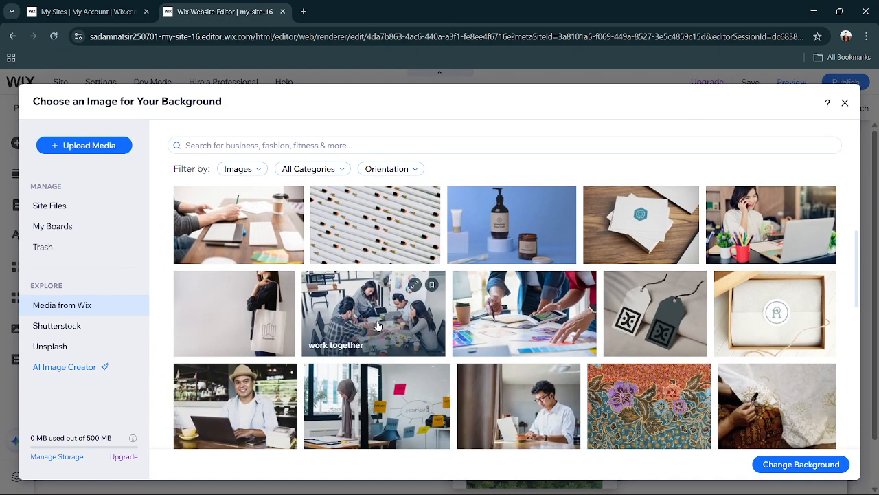
{"action": "scroll", "coordinate": [378, 325], "scroll_direction": "down", "scroll_amount": 2}
{"action": "scroll", "coordinate": [377, 325], "scroll_direction": "down", "scroll_amount": 1}
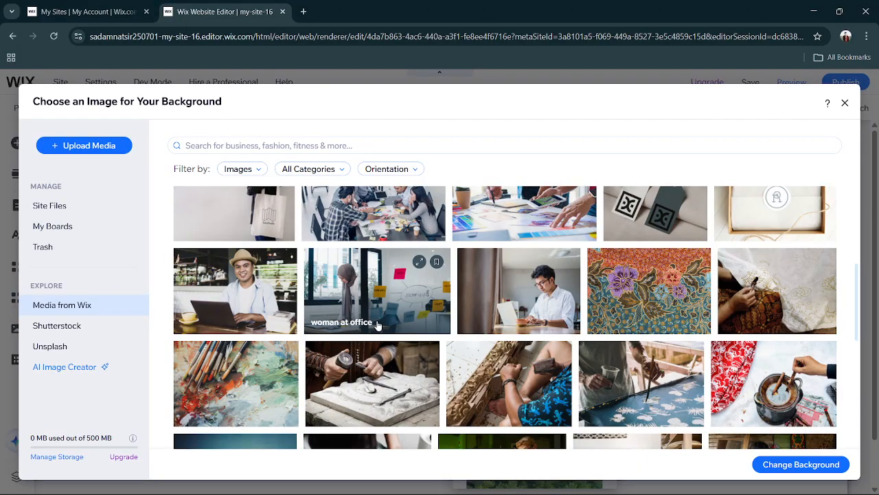
{"action": "scroll", "coordinate": [378, 325], "scroll_direction": "down", "scroll_amount": 10}
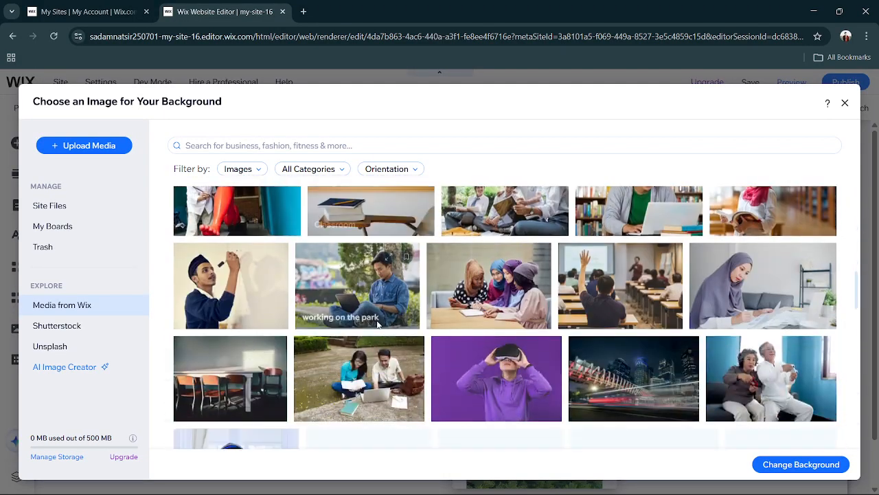
{"action": "scroll", "coordinate": [377, 325], "scroll_direction": "down", "scroll_amount": 4}
{"action": "scroll", "coordinate": [403, 259], "scroll_direction": "down", "scroll_amount": 3}
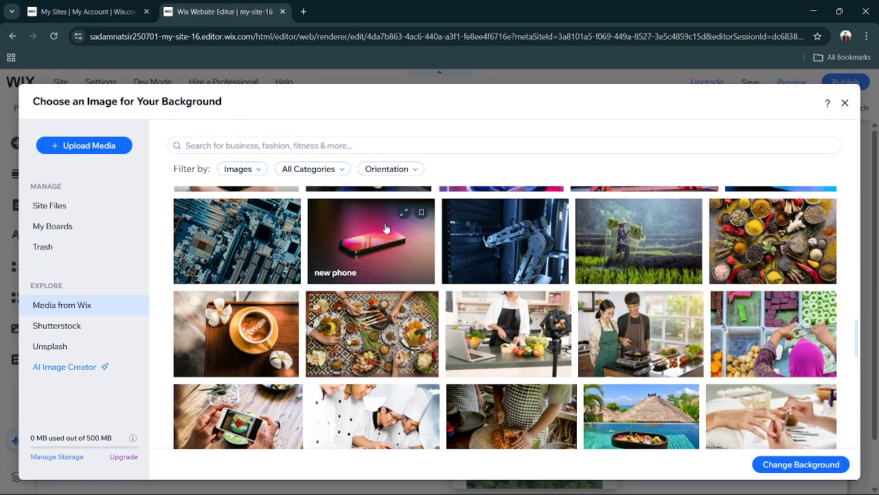
{"action": "scroll", "coordinate": [386, 229], "scroll_direction": "down", "scroll_amount": 1}
{"action": "scroll", "coordinate": [386, 229], "scroll_direction": "down", "scroll_amount": 2}
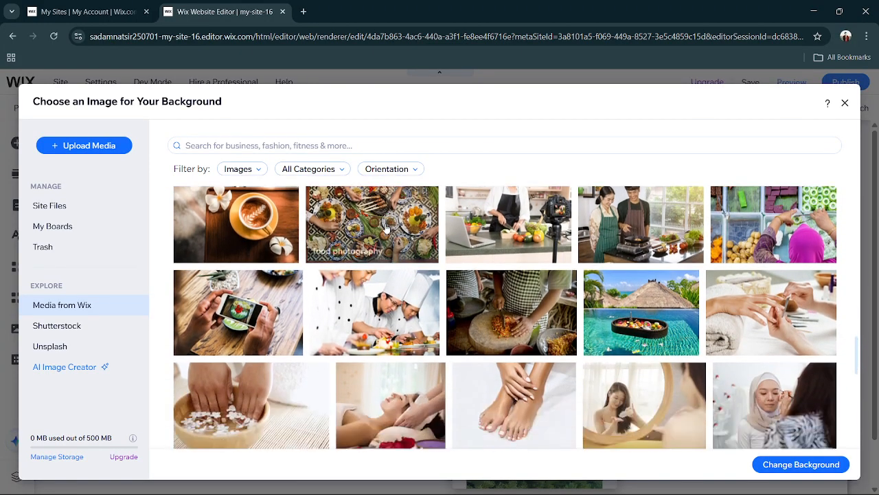
{"action": "scroll", "coordinate": [386, 229], "scroll_direction": "down", "scroll_amount": 3}
{"action": "scroll", "coordinate": [386, 228], "scroll_direction": "down", "scroll_amount": 4}
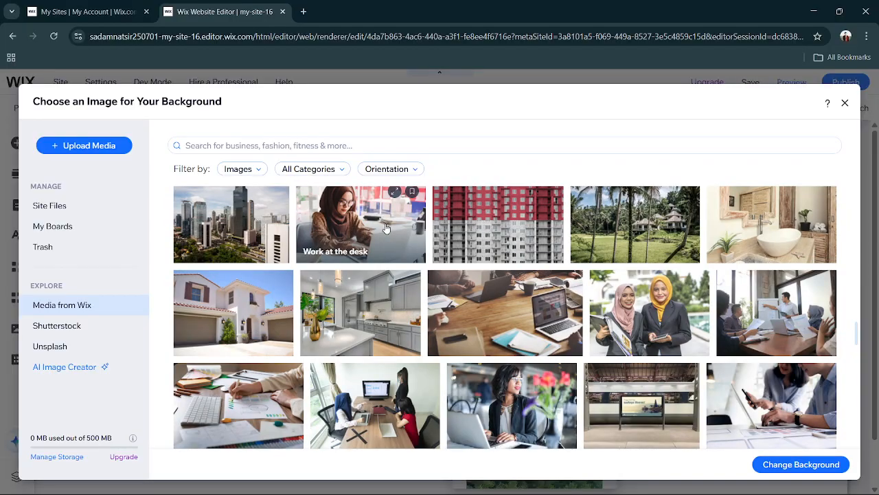
{"action": "scroll", "coordinate": [387, 223], "scroll_direction": "up", "scroll_amount": 1}
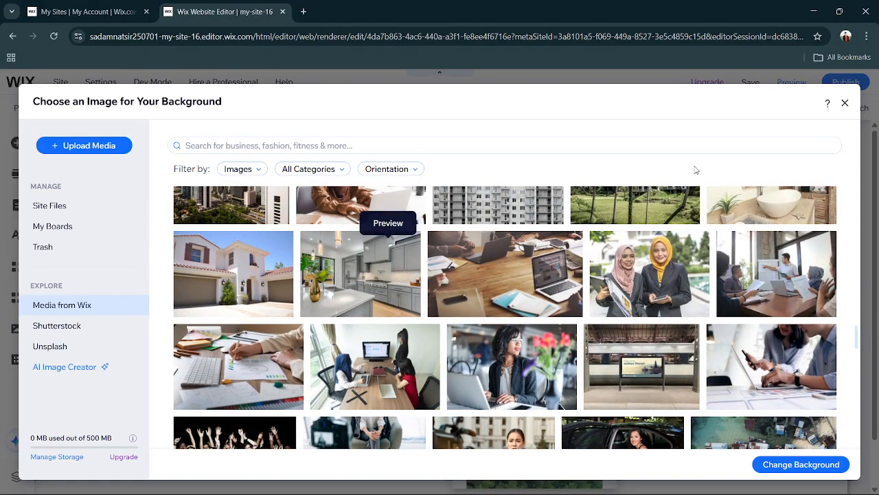
{"action": "left_click", "coordinate": [650, 209]}
{"action": "left_click", "coordinate": [775, 463]}
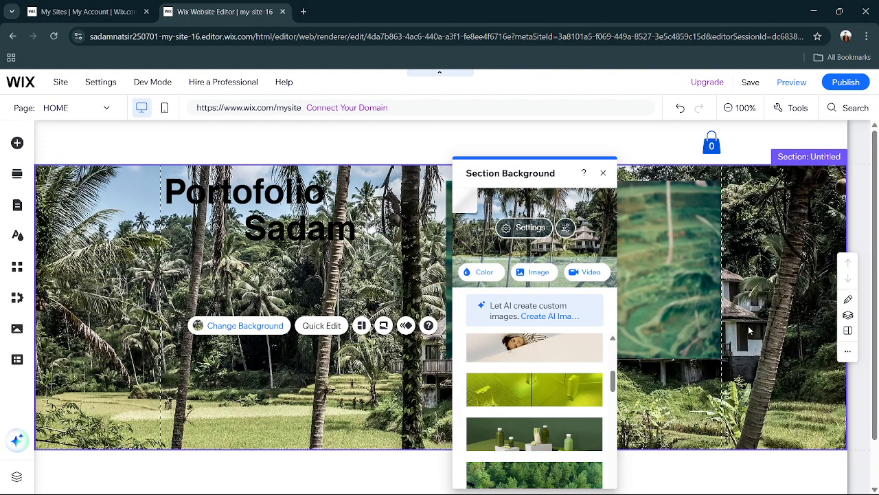
{"action": "left_click", "coordinate": [604, 172]}
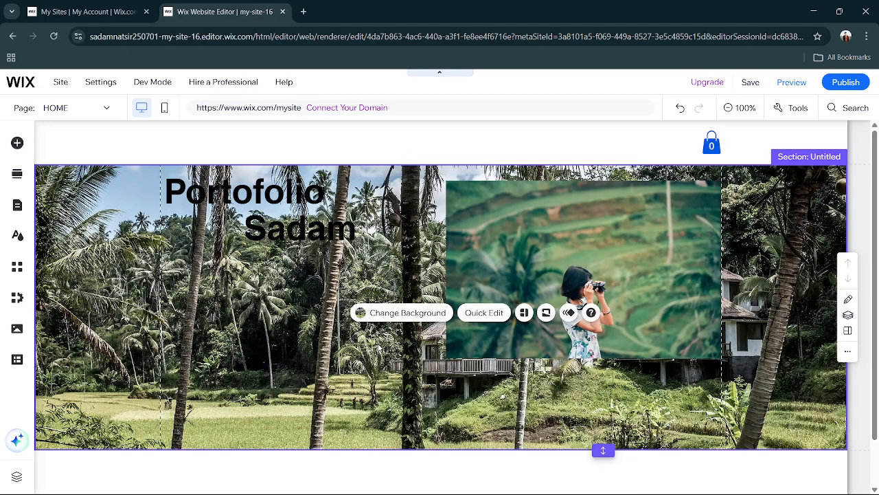
Replace the section's background image with a linear colour gradient.
{"action": "left_click", "coordinate": [385, 339]}
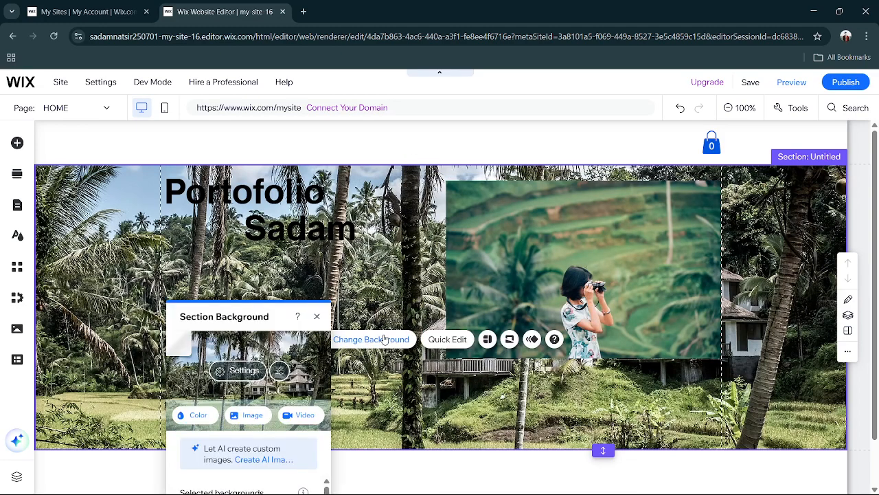
{"action": "left_click", "coordinate": [199, 415]}
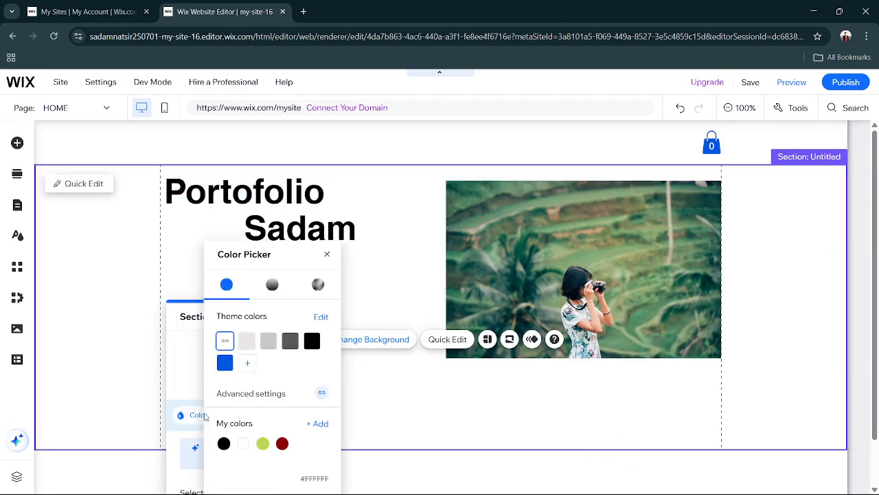
{"action": "left_click", "coordinate": [273, 286]}
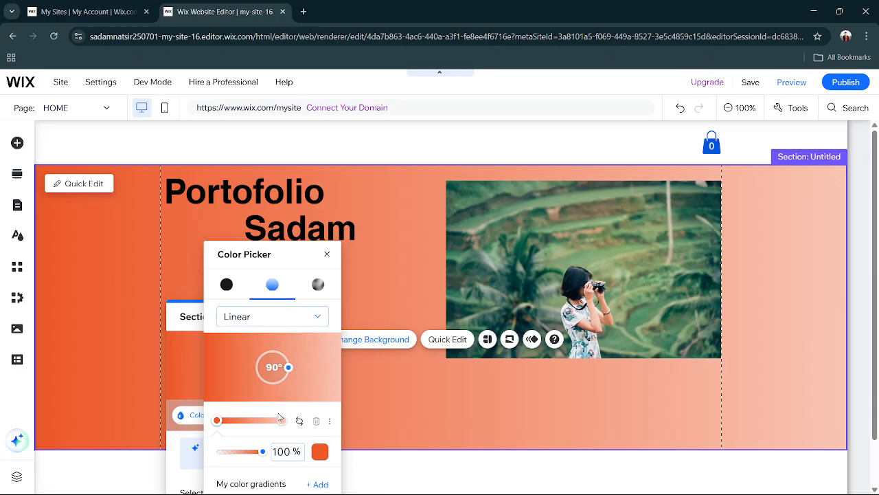
{"action": "scroll", "coordinate": [278, 429], "scroll_direction": "down", "scroll_amount": 1}
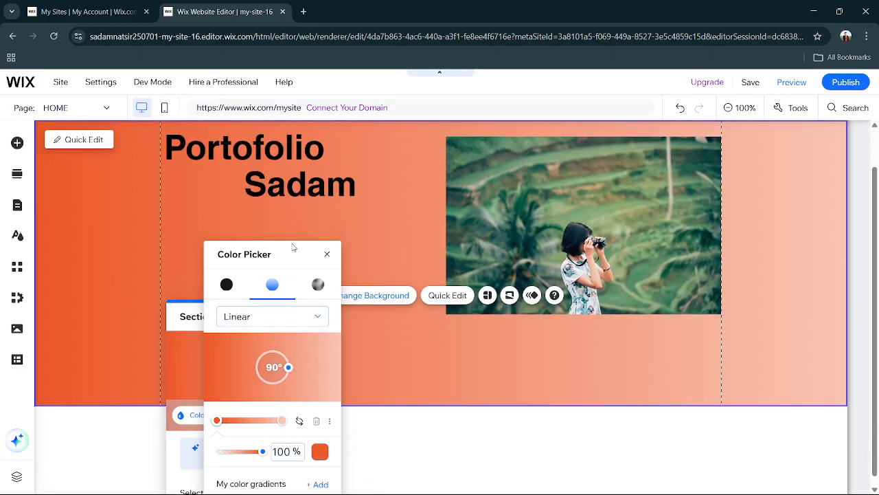
Set the gradient's starting colour to the saved green #BADA55 and close the section background settings.
{"action": "left_click", "coordinate": [319, 453]}
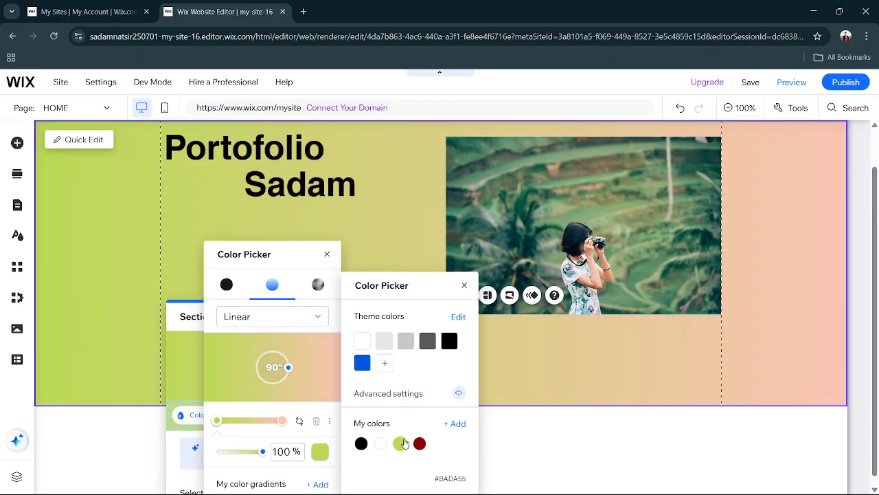
{"action": "left_click", "coordinate": [403, 443]}
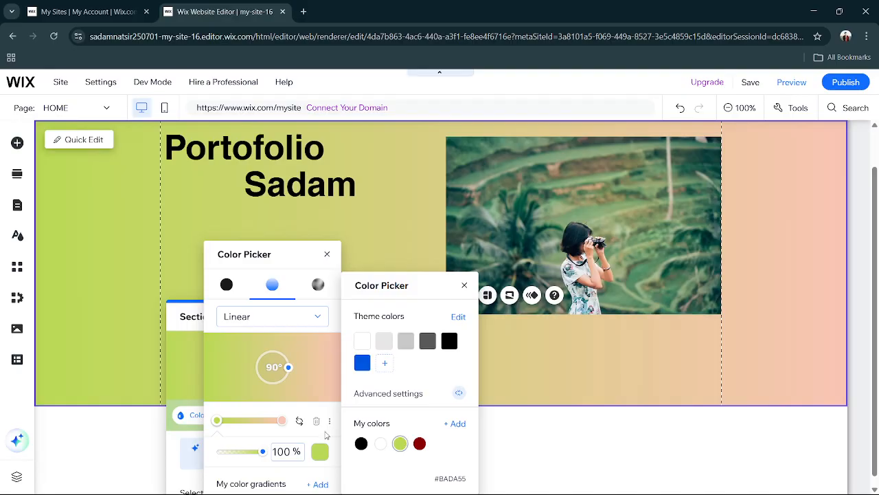
{"action": "left_click", "coordinate": [281, 421]}
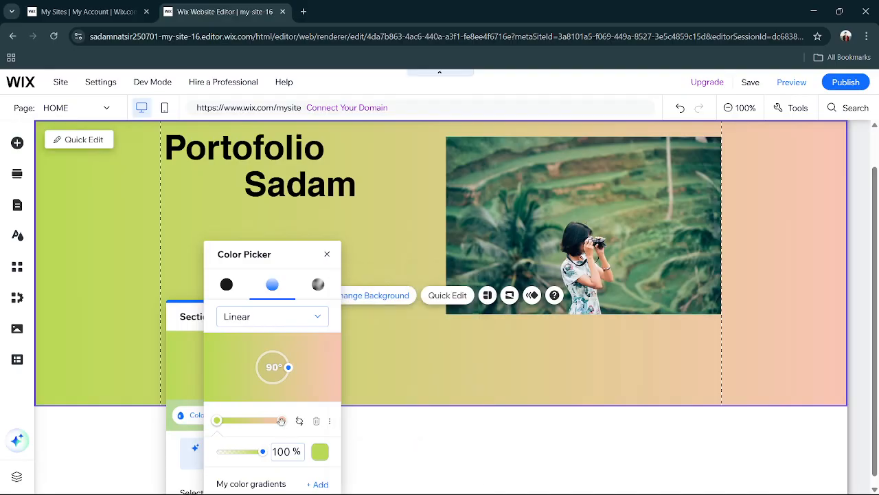
{"action": "left_click", "coordinate": [328, 256]}
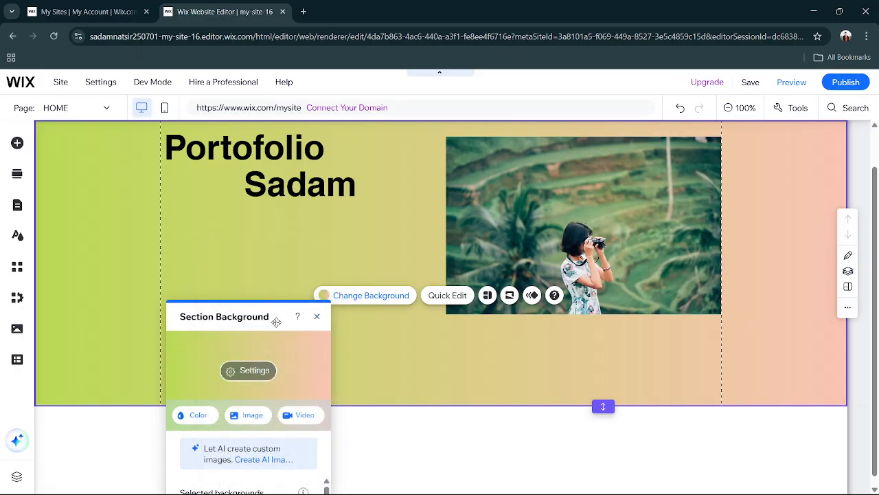
{"action": "left_click_drag", "start_coordinate": [276, 321], "coordinate": [377, 199]}
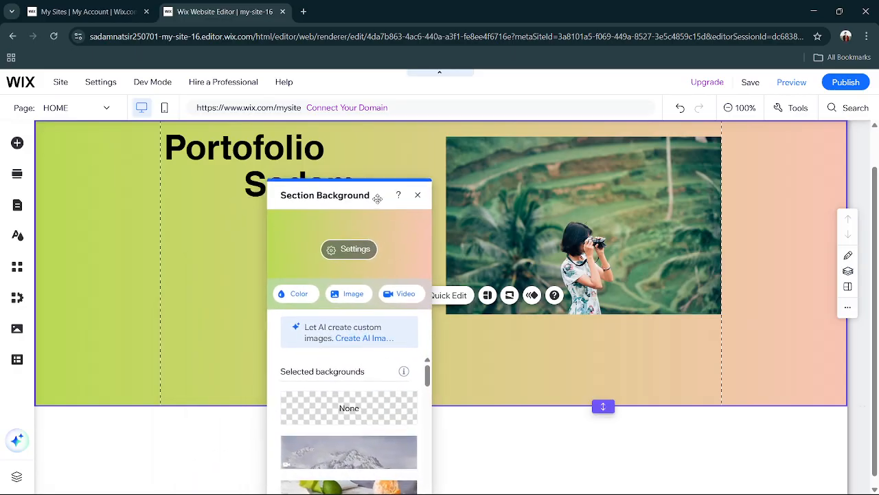
{"action": "left_click", "coordinate": [418, 195]}
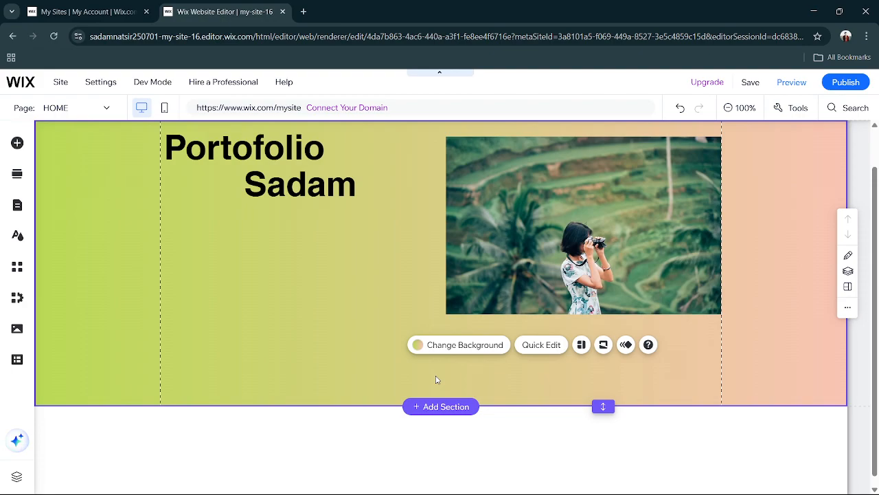
Change the text colour of the name heading to white #FFFFFF.
{"action": "left_click", "coordinate": [289, 189]}
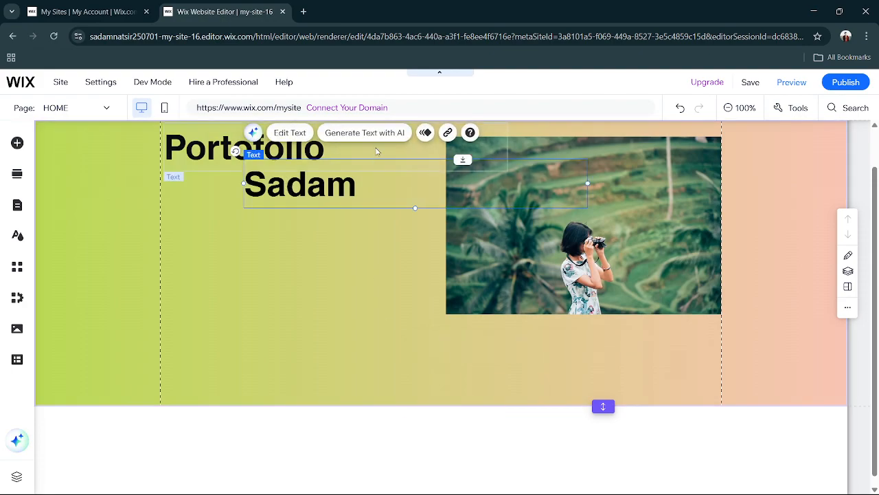
{"action": "left_click", "coordinate": [294, 132]}
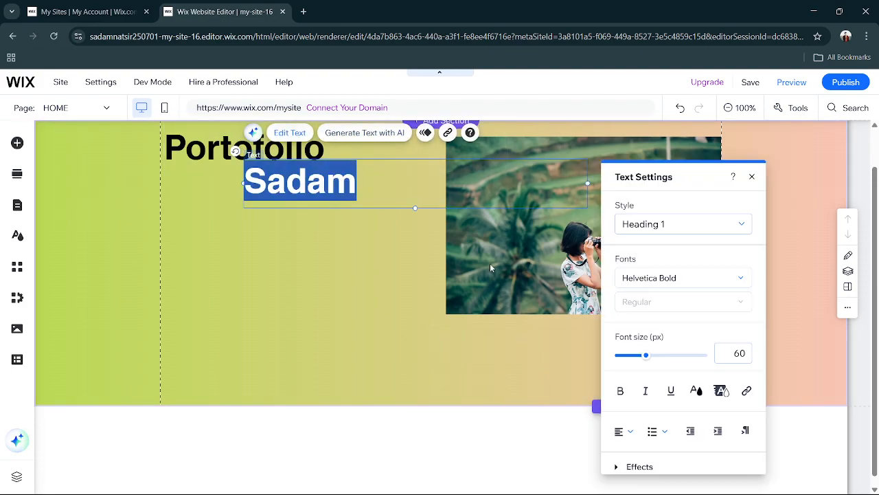
{"action": "left_click", "coordinate": [696, 390]}
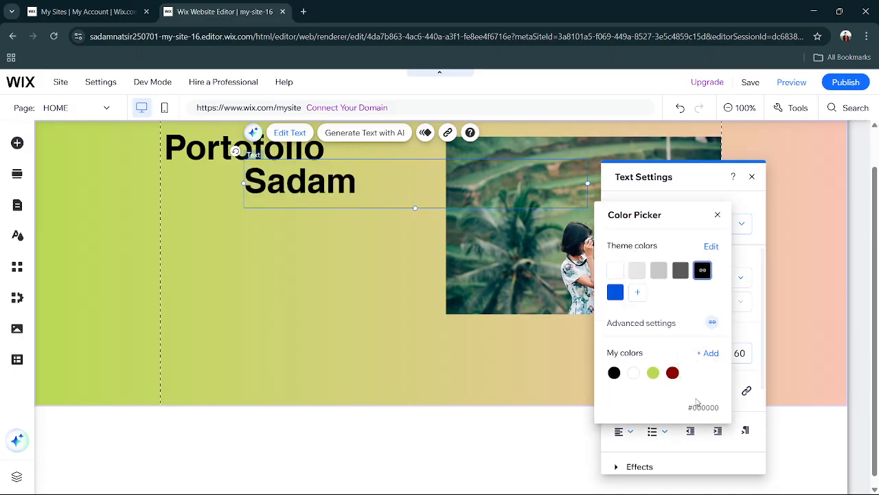
{"action": "left_click", "coordinate": [616, 272]}
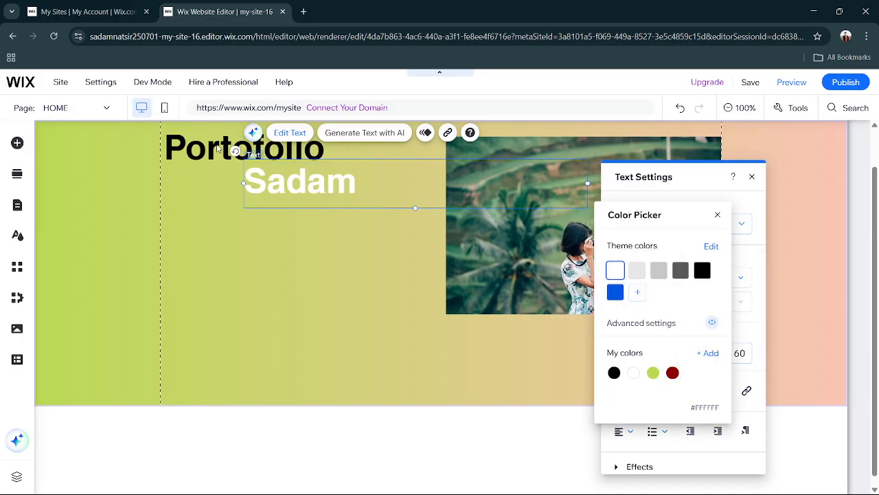
{"action": "left_click", "coordinate": [219, 148]}
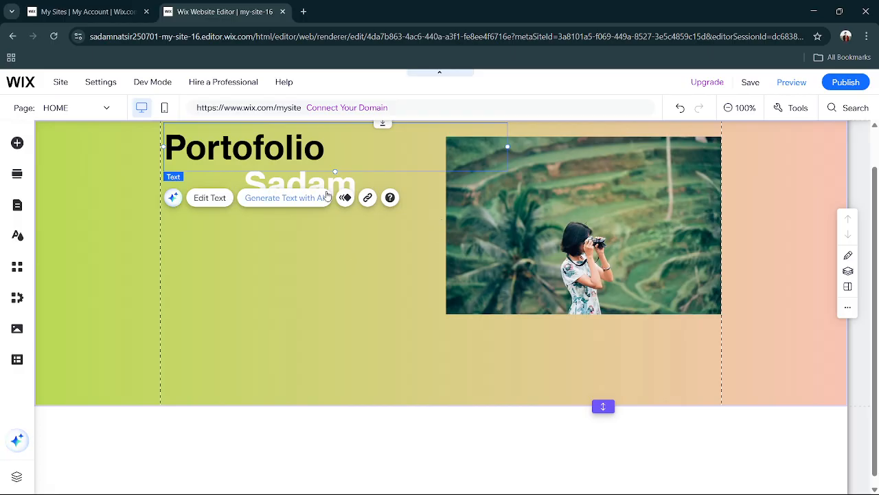
Set the name heading's text colour back to black and close its text settings.
{"action": "left_click", "coordinate": [275, 182]}
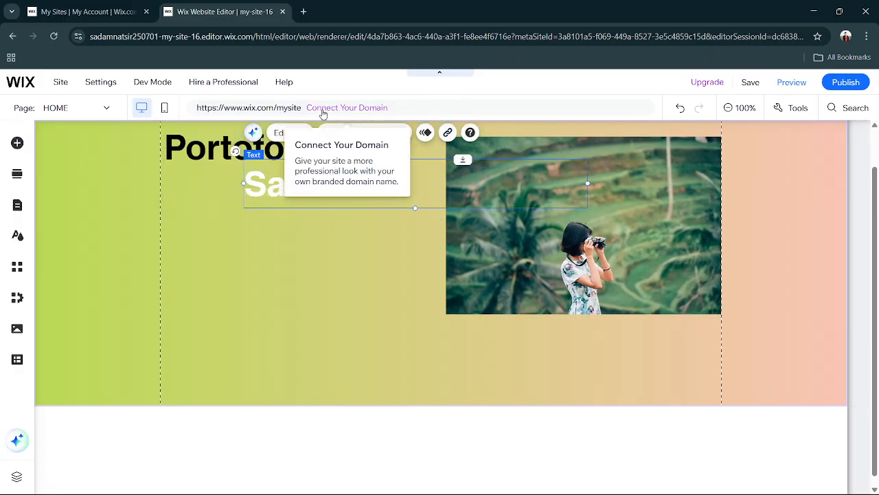
{"action": "left_click", "coordinate": [290, 132]}
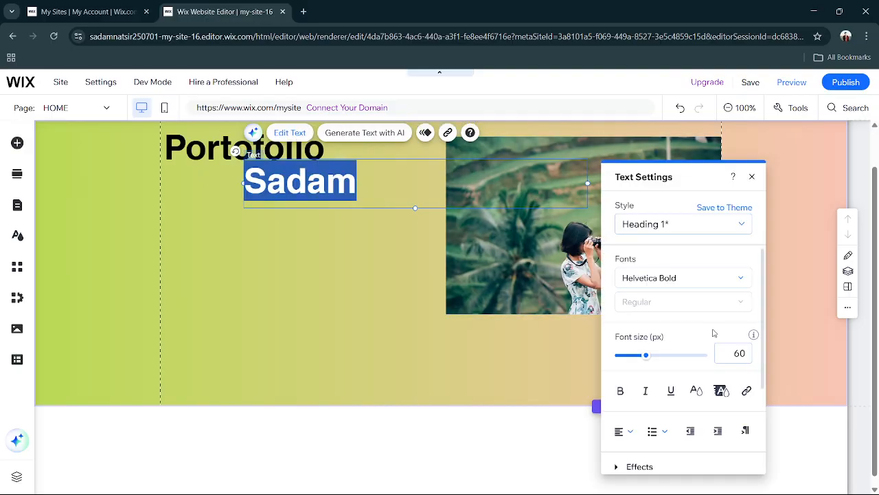
{"action": "left_click", "coordinate": [697, 390]}
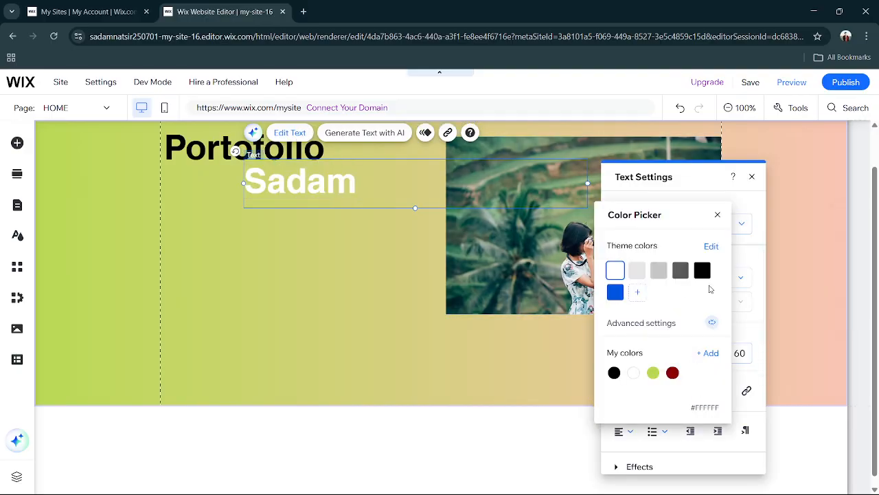
{"action": "left_click", "coordinate": [702, 270]}
{"action": "left_click", "coordinate": [344, 311]}
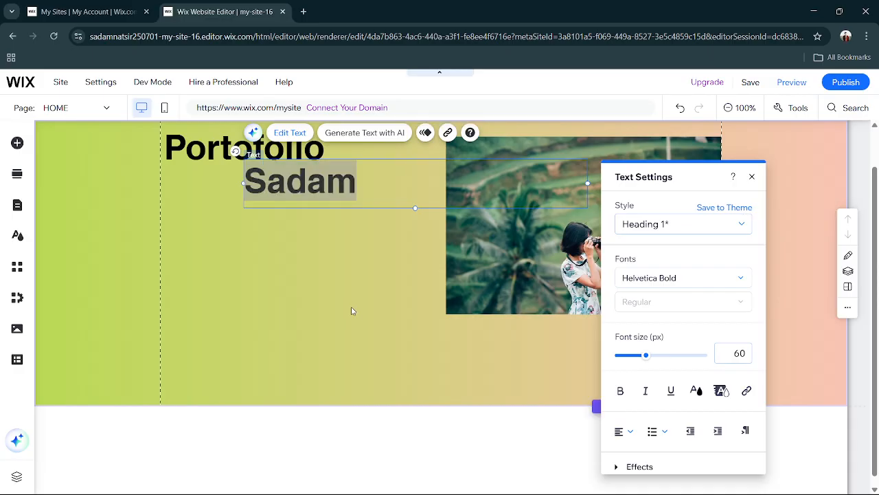
{"action": "left_click", "coordinate": [352, 311]}
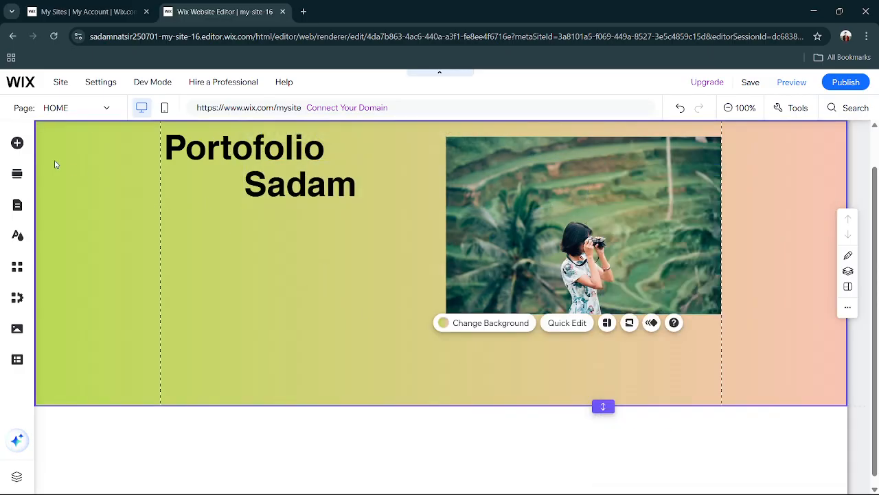
Add the Avenir Light paragraph text below the name heading and widen its box to nearly reach the photo.
{"action": "left_click", "coordinate": [16, 146]}
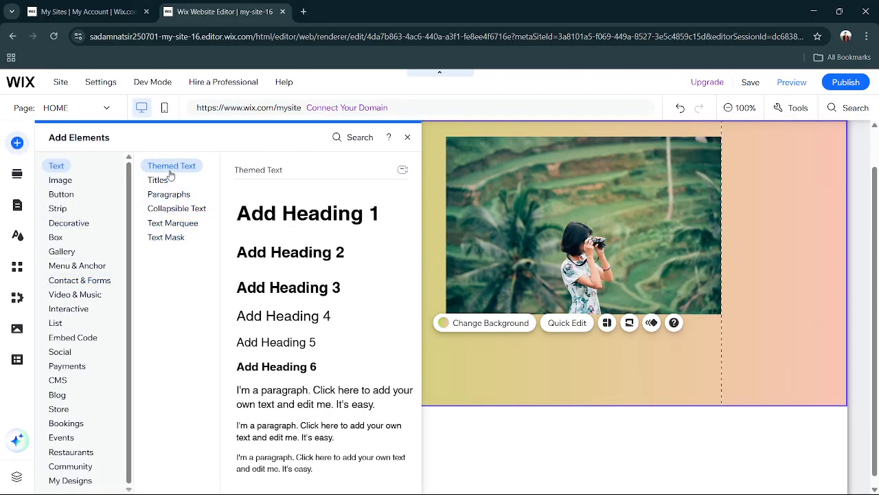
{"action": "left_click", "coordinate": [176, 195]}
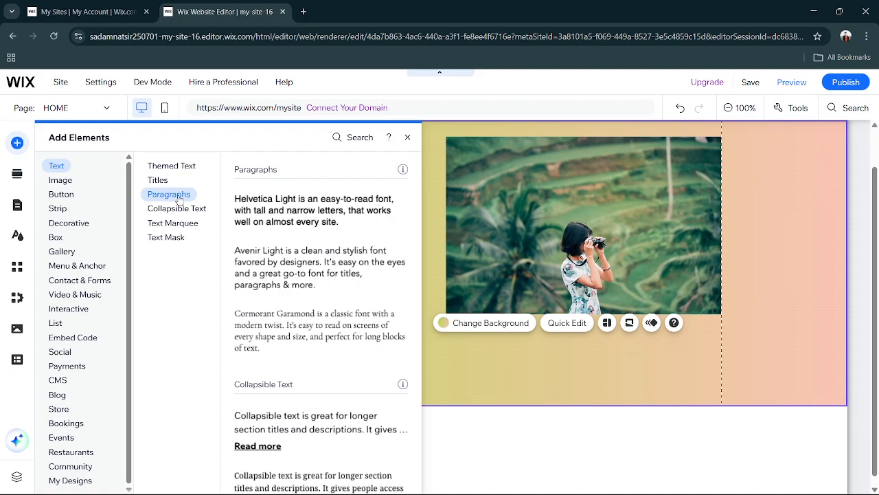
{"action": "left_click", "coordinate": [268, 267]}
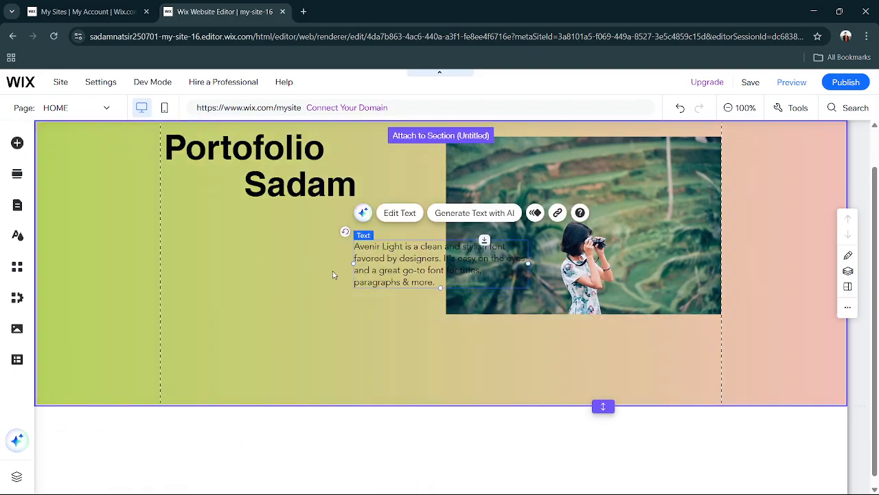
{"action": "left_click_drag", "start_coordinate": [388, 275], "coordinate": [206, 247]}
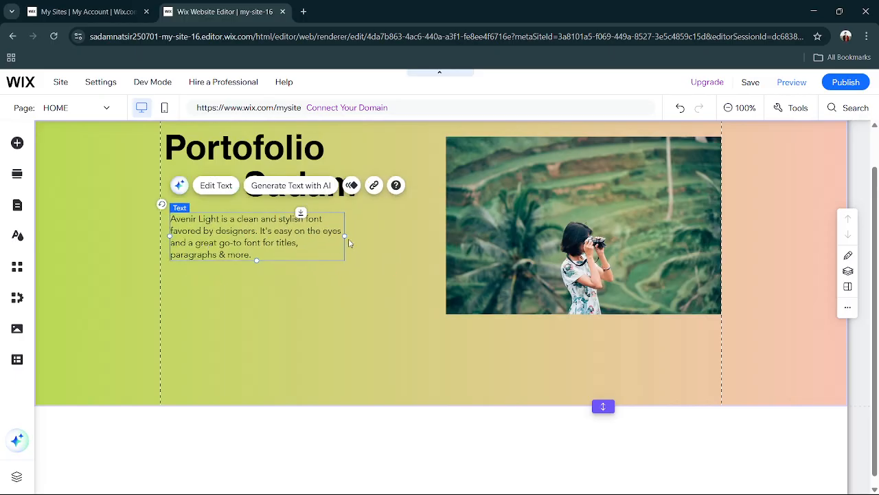
{"action": "left_click_drag", "start_coordinate": [346, 237], "coordinate": [412, 230]}
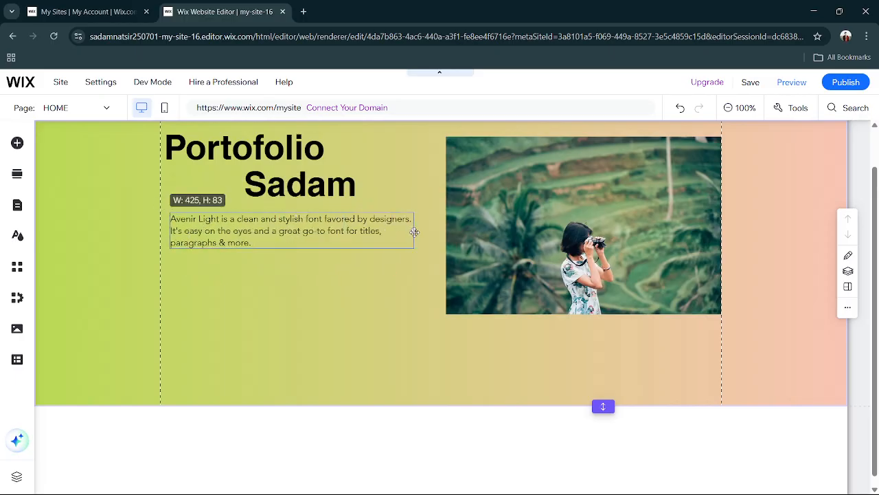
{"action": "left_click", "coordinate": [351, 267]}
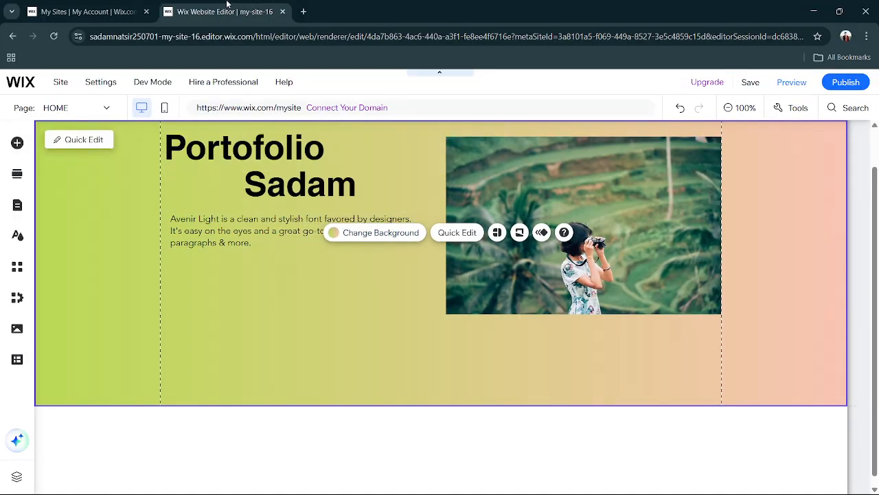
Switch to ChatGPT by opening chatgpt.com in a new browser tab.
{"action": "left_click", "coordinate": [303, 11]}
{"action": "type", "text": "de"}
{"action": "key", "text": "Escape"}
{"action": "type", "text": "gpt"}
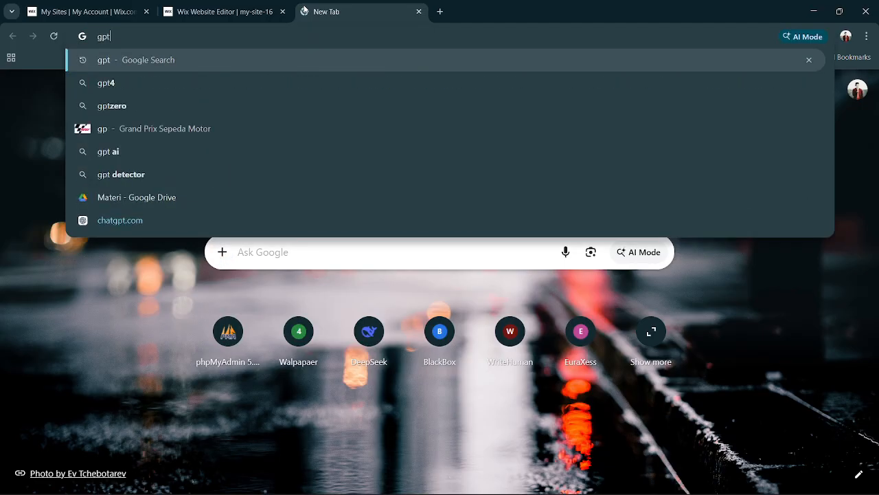
{"action": "key", "text": "Return"}
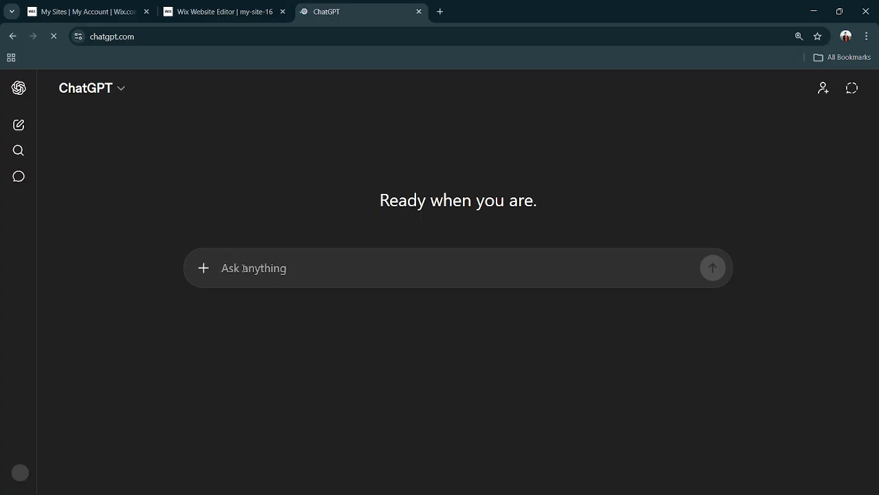
Ask ChatGPT, in Indonesian, to write a developer portfolio description: "tlong buatkan deskripsi portofolio developer untuk halaman home".
{"action": "type", "text": "tlong buaty"}
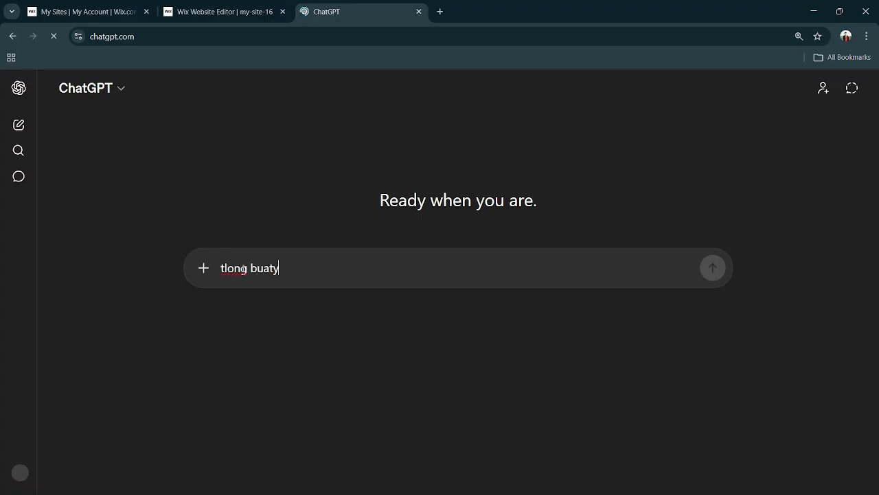
{"action": "key", "text": "BackSpace"}
{"action": "type", "text": "kan des"}
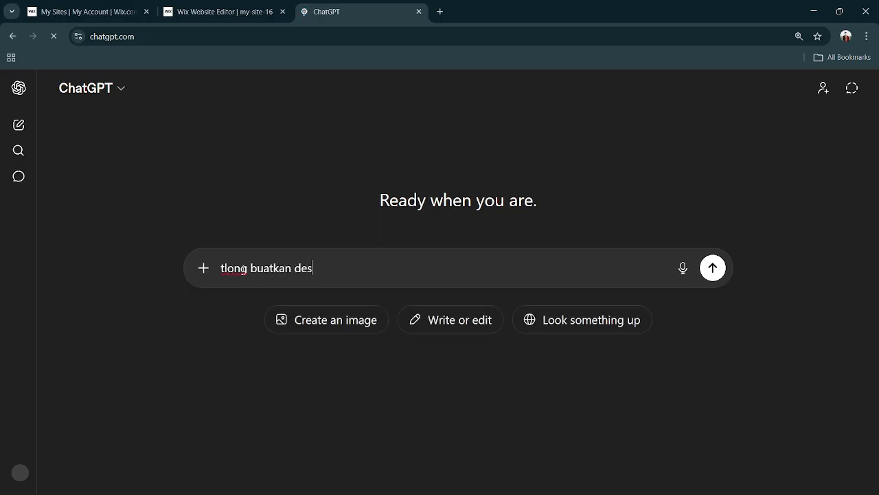
{"action": "type", "text": "kripsi po"}
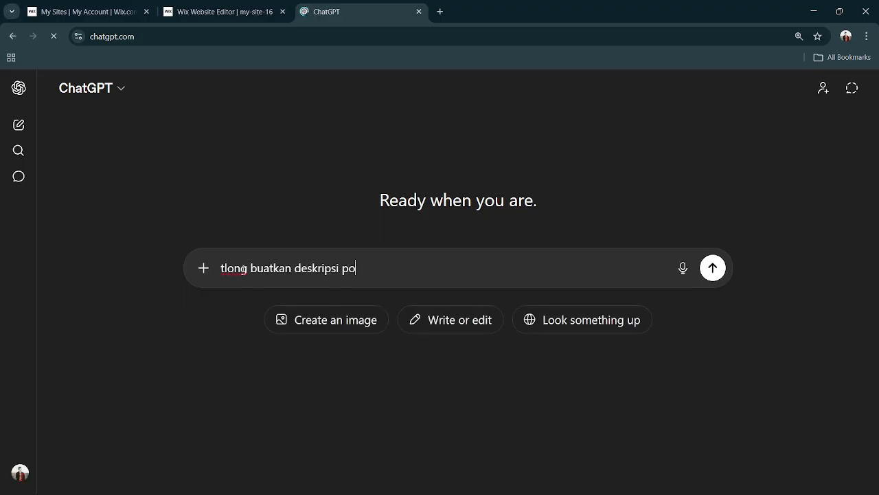
{"action": "type", "text": "rtofo"}
{"action": "key", "text": "BackSpace"}
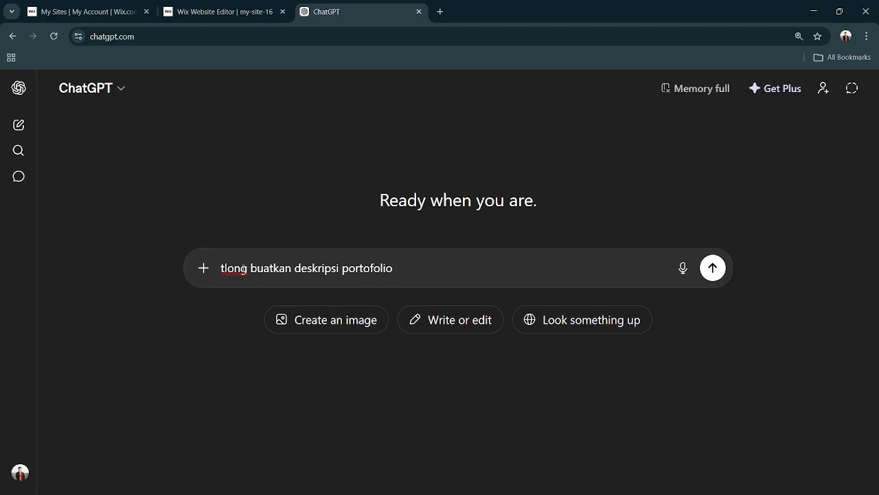
{"action": "type", "text": "olio developer untuk "}
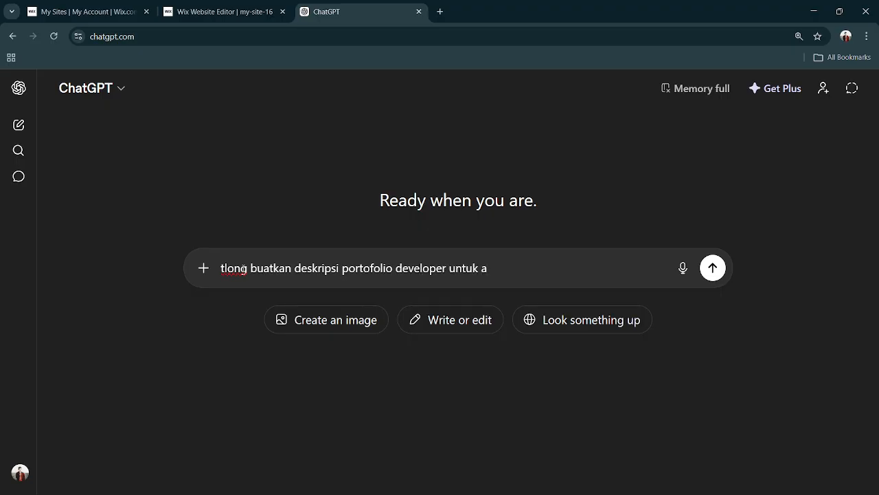
{"action": "type", "text": "halaman home"}
{"action": "key", "text": "Return"}
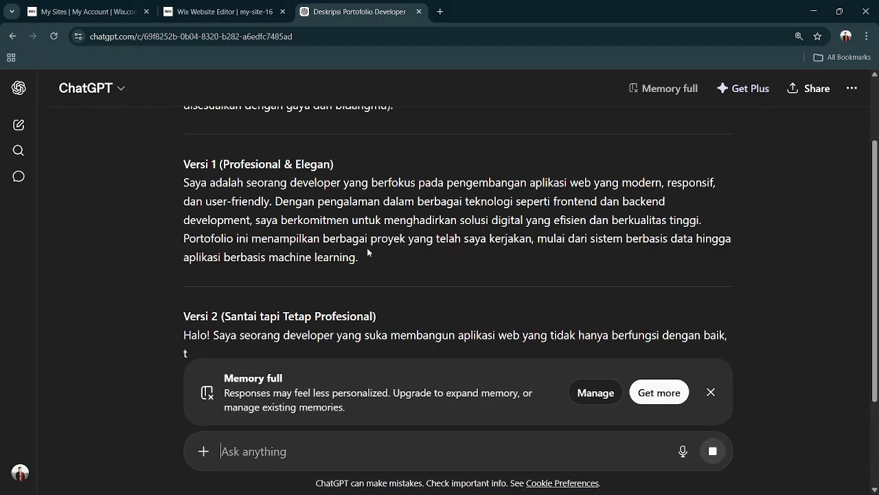
Copy the Versi 1 (Profesional & Elegan) description and replace the Avenir Light placeholder paragraph in the Wix editor with it.
{"action": "left_click_drag", "start_coordinate": [370, 256], "coordinate": [184, 174]}
{"action": "key", "text": "ctrl+c"}
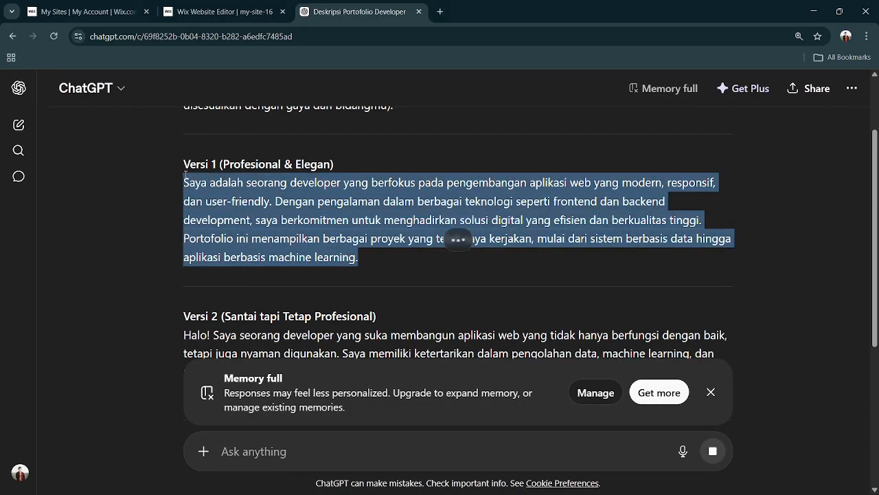
{"action": "left_click", "coordinate": [228, 14]}
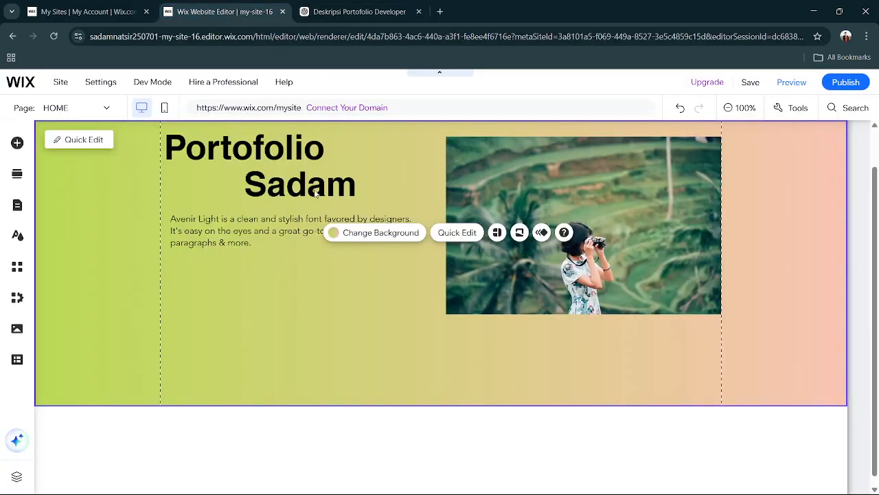
{"action": "double_click", "coordinate": [262, 238]}
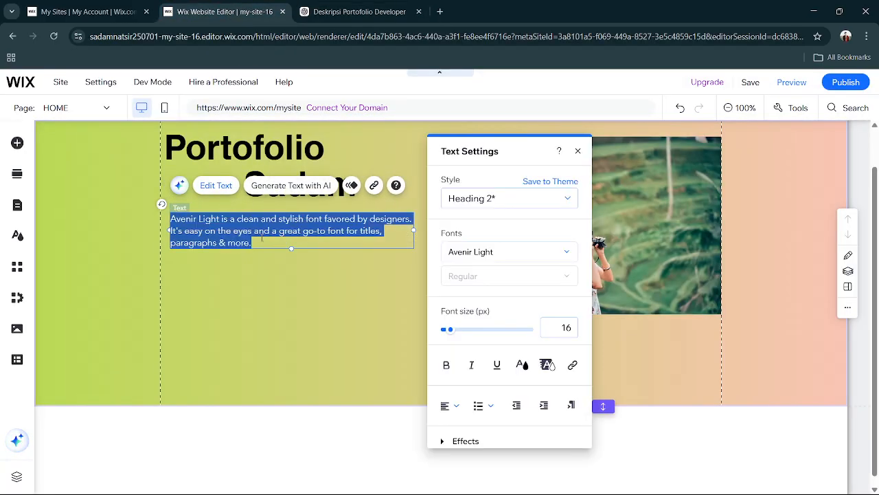
{"action": "key", "text": "ctrl+v"}
{"action": "left_click", "coordinate": [299, 366]}
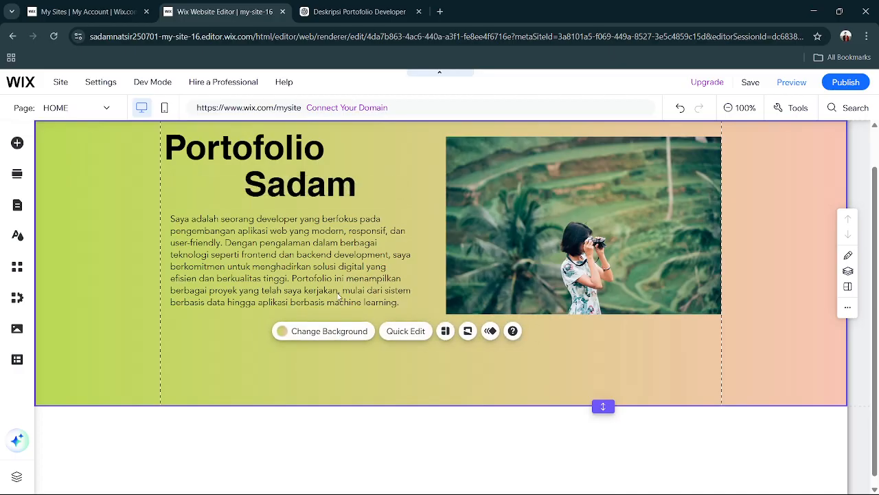
Deselect the description paragraph, preview the home page and return to the editor.
{"action": "left_click", "coordinate": [296, 295]}
{"action": "left_click", "coordinate": [581, 349]}
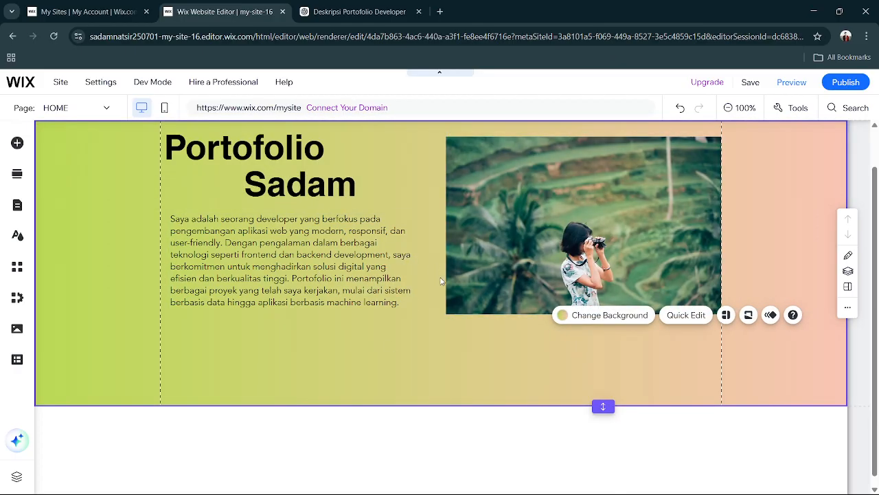
{"action": "left_click", "coordinate": [780, 83]}
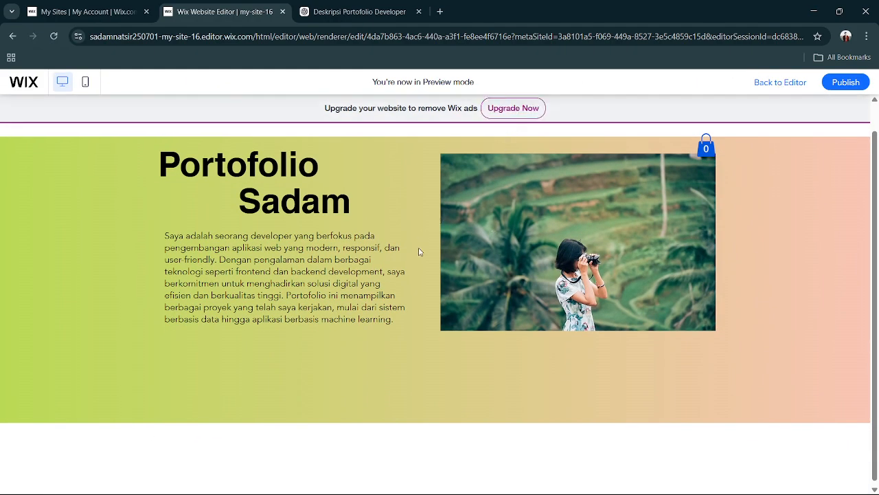
{"action": "left_click", "coordinate": [797, 83]}
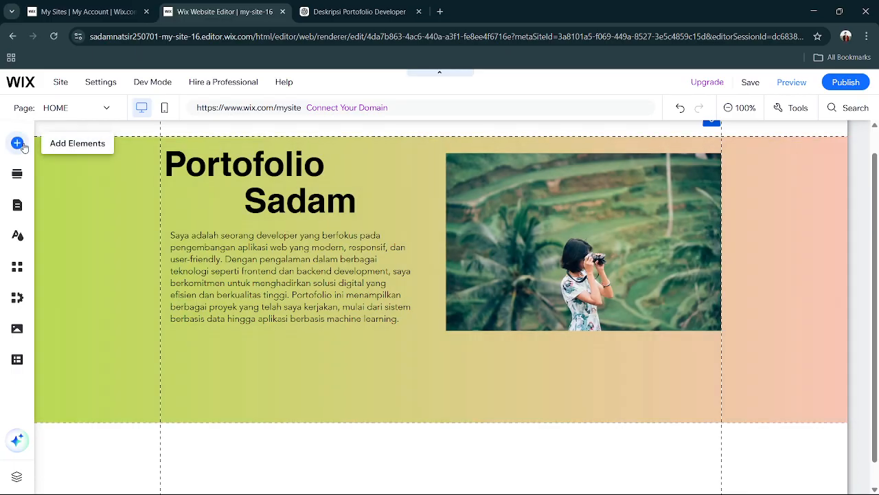
Look through the addable element categories, including Interactive and Contact & Forms, and examine the available button designs.
{"action": "left_click", "coordinate": [23, 146]}
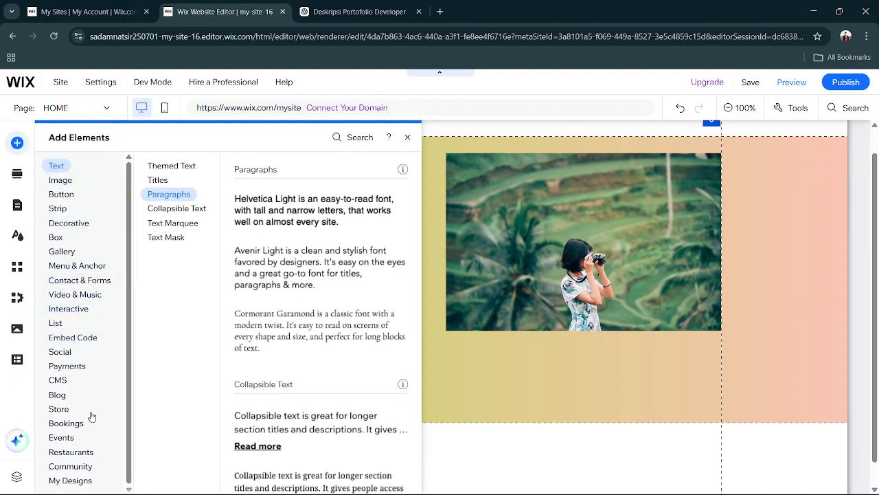
{"action": "left_click", "coordinate": [59, 178]}
{"action": "left_click", "coordinate": [70, 307]}
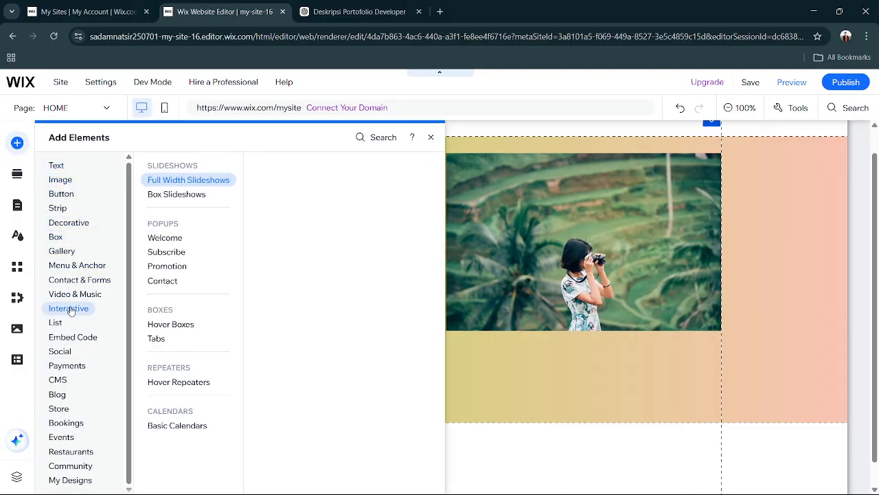
{"action": "left_click", "coordinate": [79, 265]}
{"action": "left_click", "coordinate": [77, 281]}
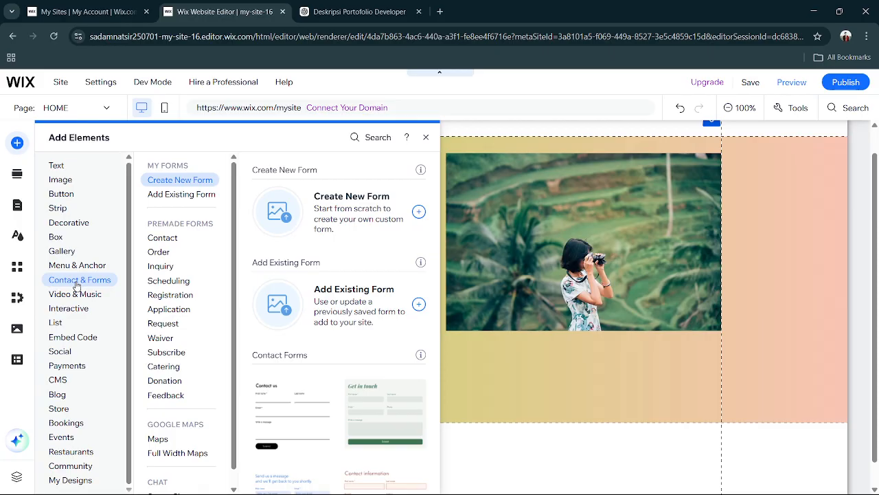
{"action": "left_click", "coordinate": [68, 265]}
{"action": "left_click", "coordinate": [62, 195]}
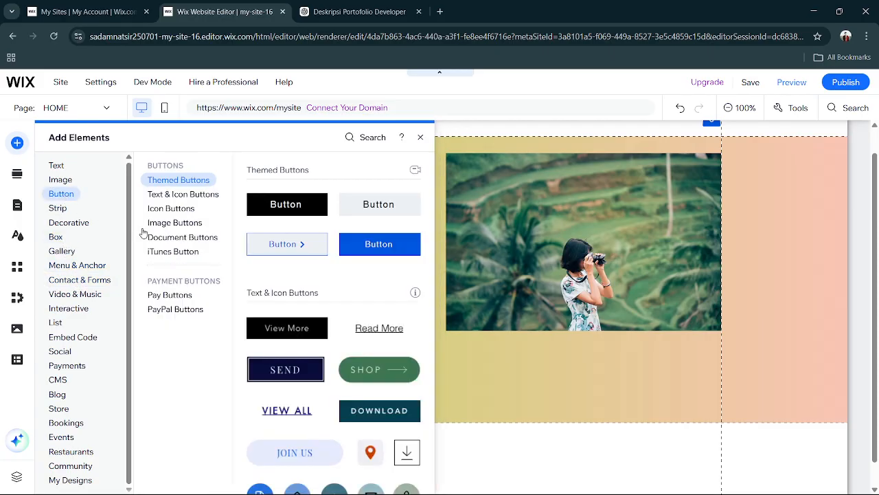
{"action": "left_click", "coordinate": [172, 210]}
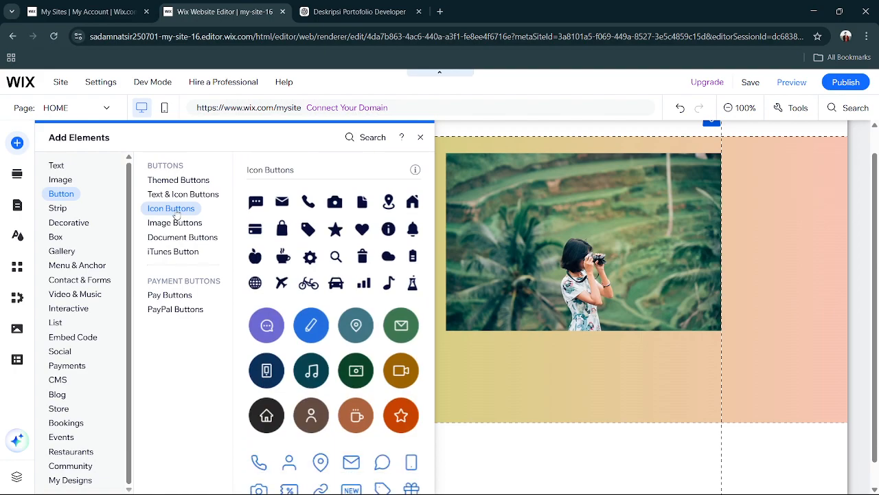
{"action": "left_click", "coordinate": [173, 198]}
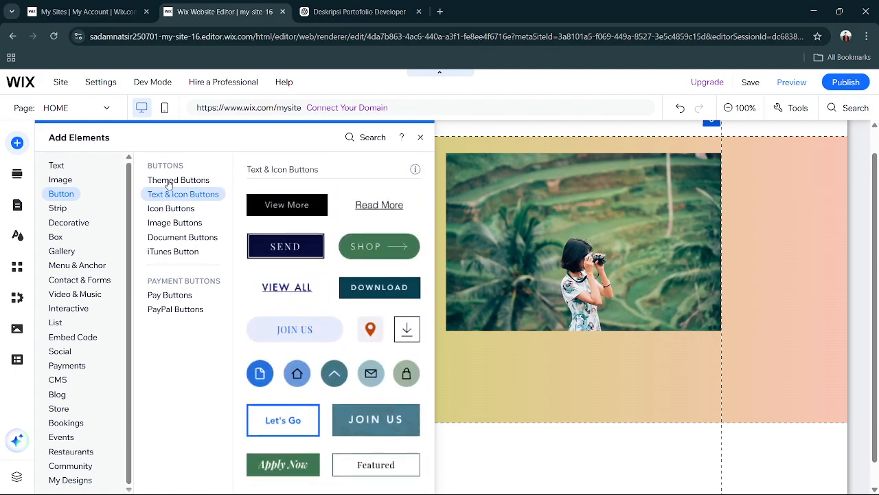
{"action": "left_click", "coordinate": [168, 181]}
{"action": "scroll", "coordinate": [288, 321], "scroll_direction": "down", "scroll_amount": 10}
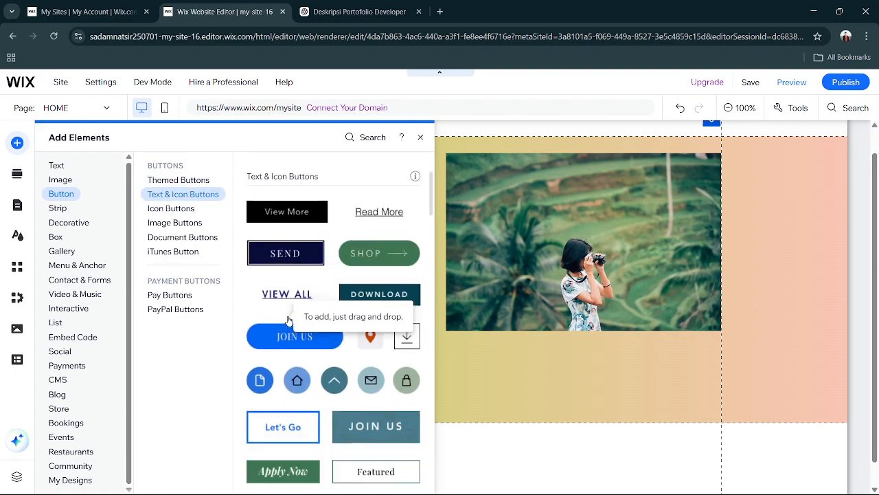
{"action": "scroll", "coordinate": [288, 321], "scroll_direction": "down", "scroll_amount": 2}
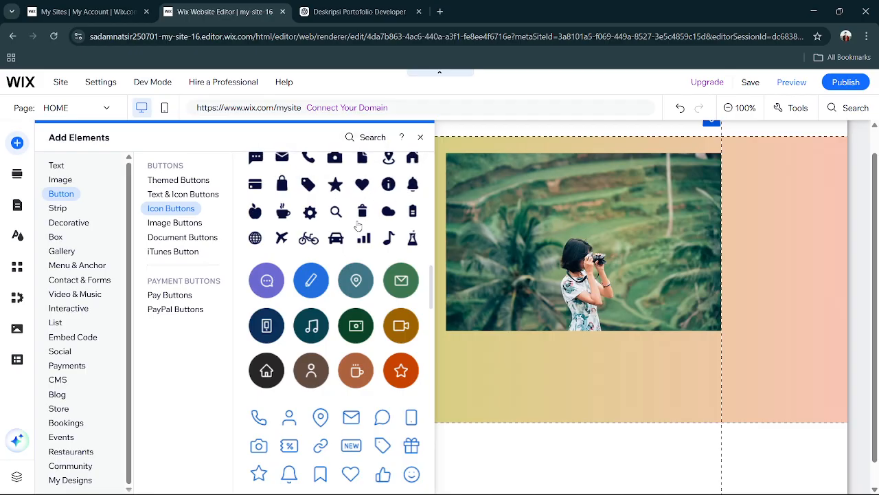
{"action": "scroll", "coordinate": [378, 215], "scroll_direction": "down", "scroll_amount": 3}
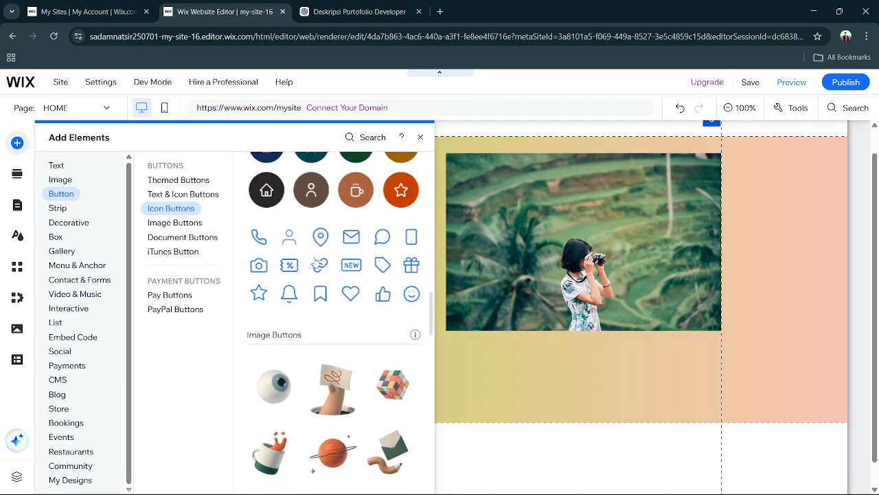
{"action": "scroll", "coordinate": [314, 257], "scroll_direction": "down", "scroll_amount": 2}
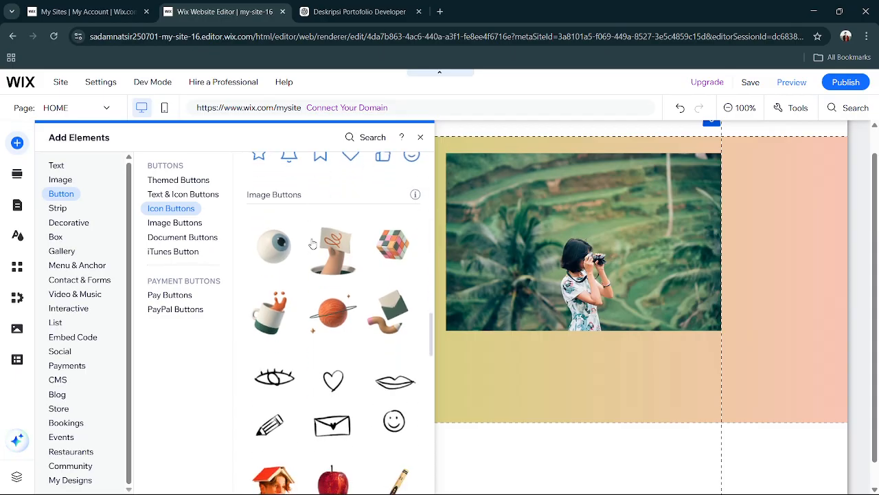
{"action": "scroll", "coordinate": [313, 244], "scroll_direction": "down", "scroll_amount": 8}
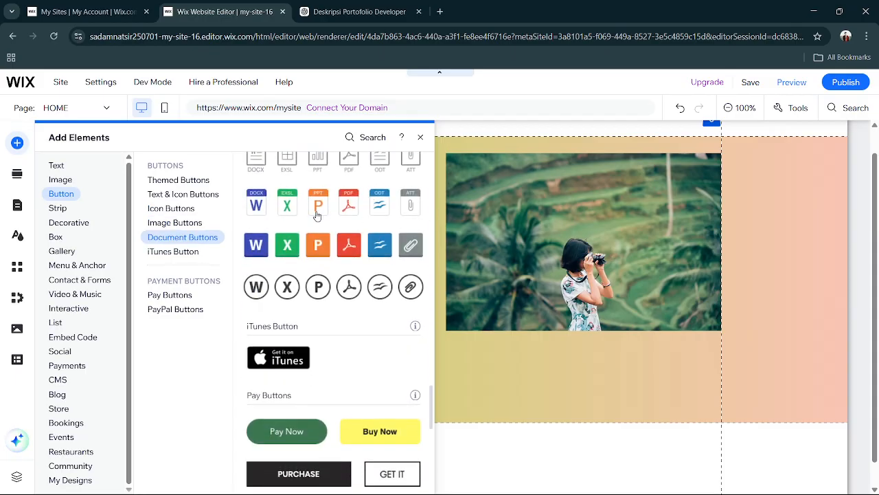
{"action": "scroll", "coordinate": [304, 302], "scroll_direction": "down", "scroll_amount": 6}
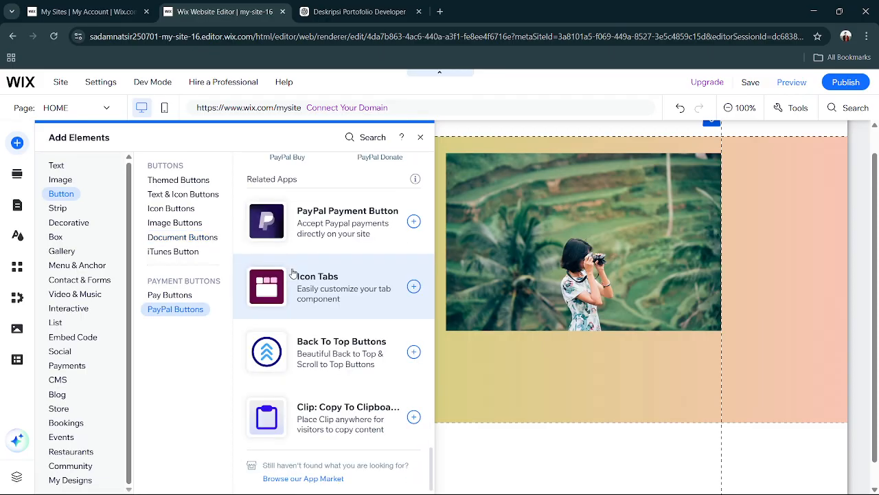
Add the blue outlined phone icon button to the section and place it just below the middle of the photo.
{"action": "left_click", "coordinate": [176, 223]}
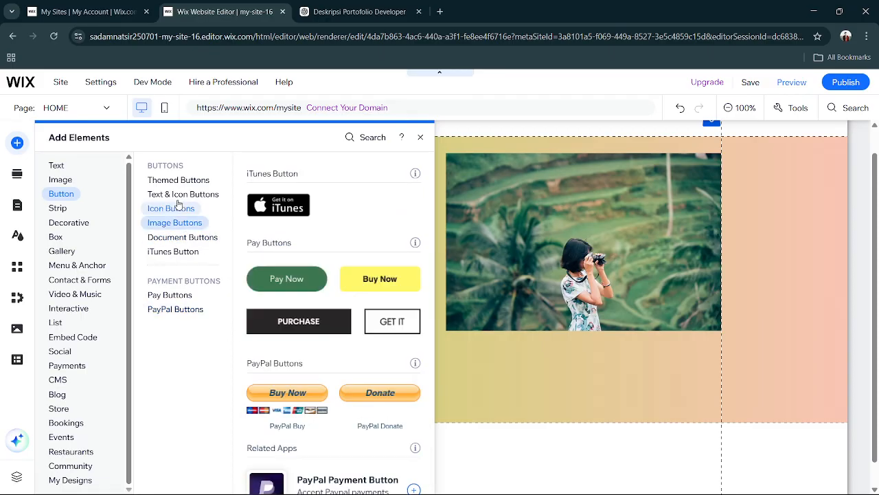
{"action": "left_click", "coordinate": [182, 214]}
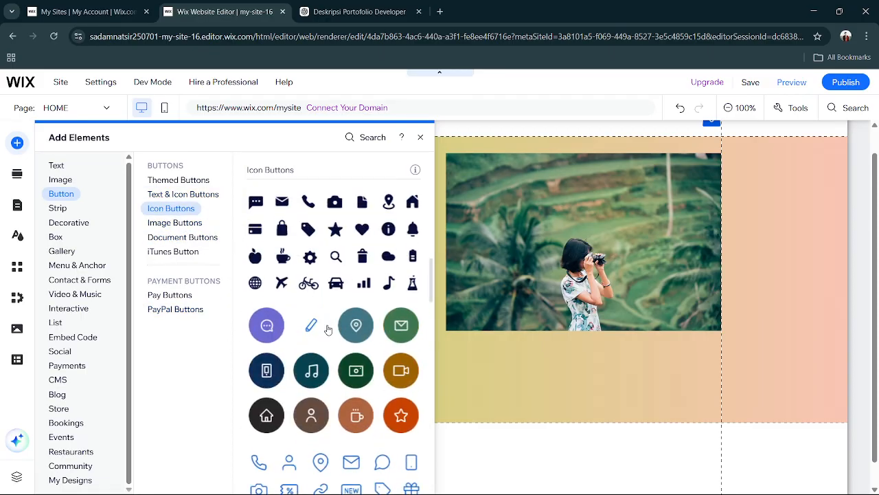
{"action": "scroll", "coordinate": [327, 330], "scroll_direction": "down", "scroll_amount": 1}
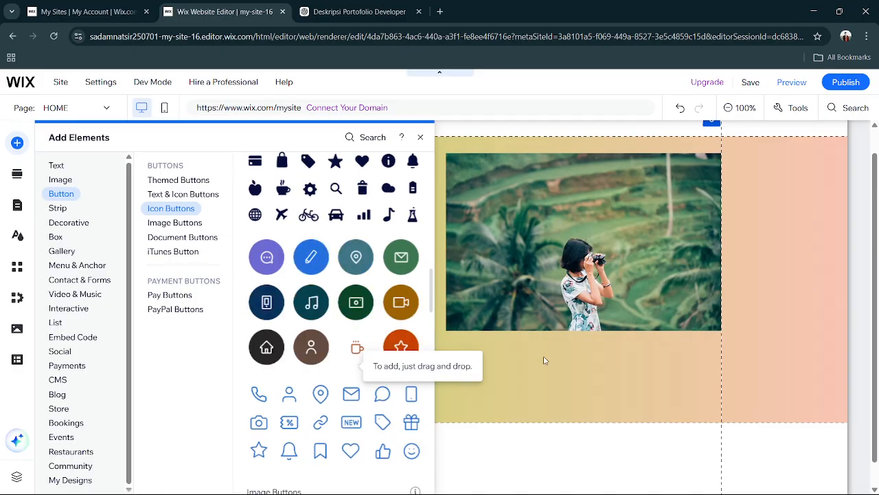
{"action": "scroll", "coordinate": [337, 330], "scroll_direction": "up", "scroll_amount": 1}
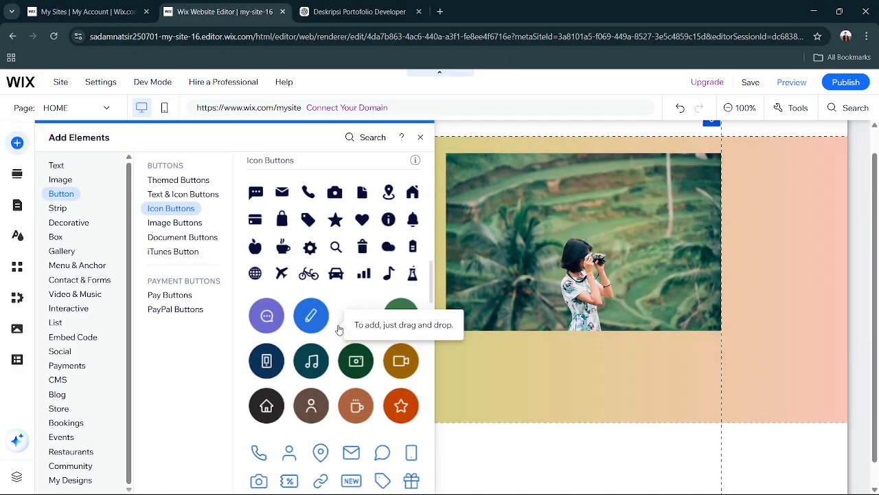
{"action": "scroll", "coordinate": [338, 330], "scroll_direction": "down", "scroll_amount": 2}
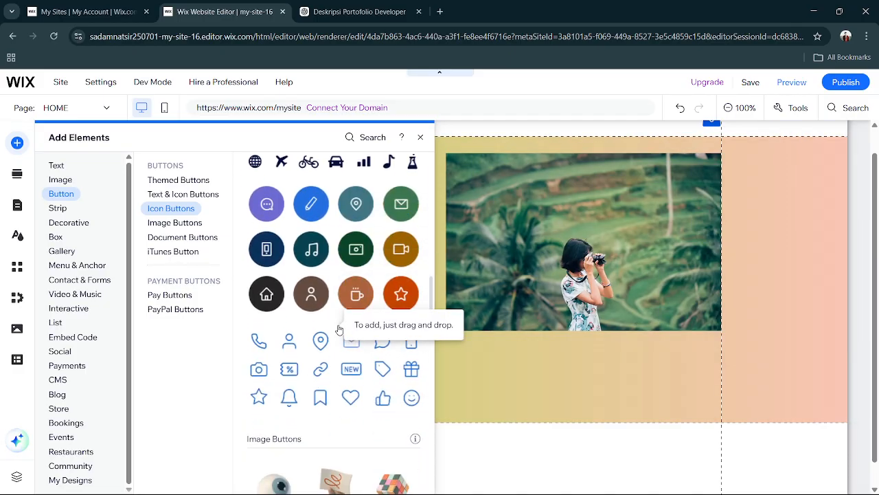
{"action": "left_click", "coordinate": [258, 341]}
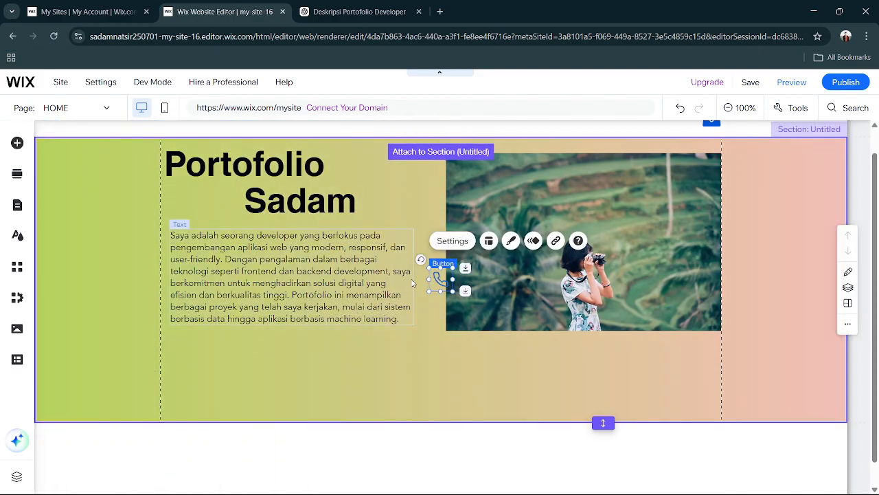
{"action": "left_click_drag", "start_coordinate": [445, 288], "coordinate": [560, 347]}
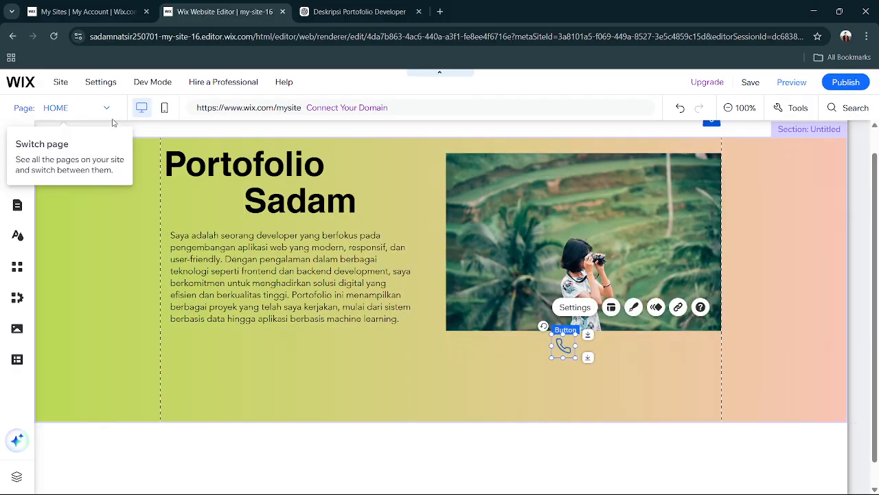
Add the blue outlined envelope and location pin icon buttons and line them up beside the phone icon below the photo.
{"action": "left_click", "coordinate": [17, 143]}
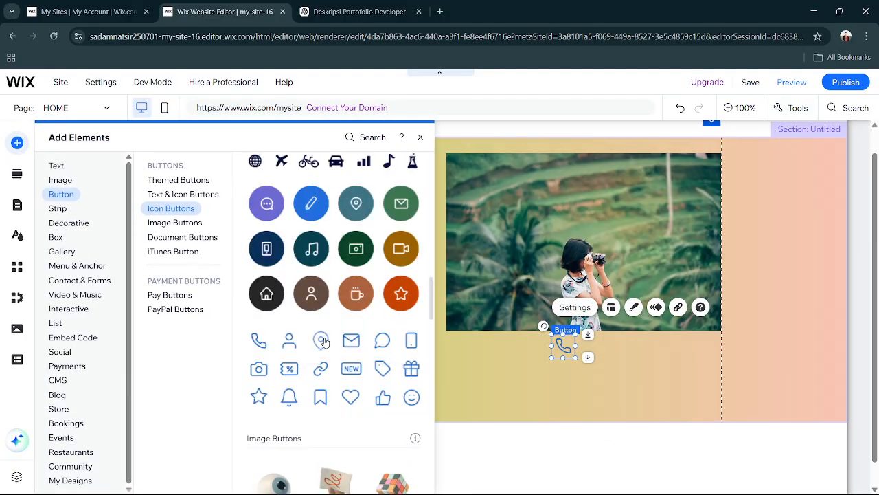
{"action": "left_click", "coordinate": [349, 341]}
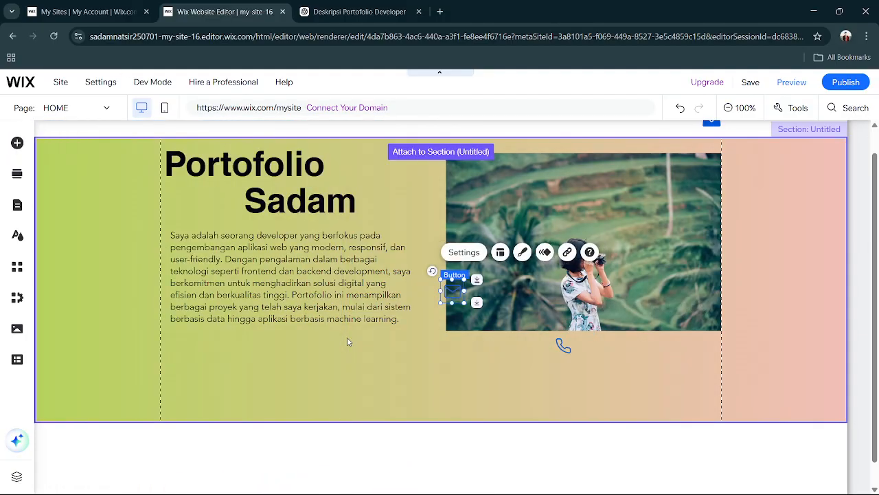
{"action": "left_click_drag", "start_coordinate": [457, 292], "coordinate": [591, 346]}
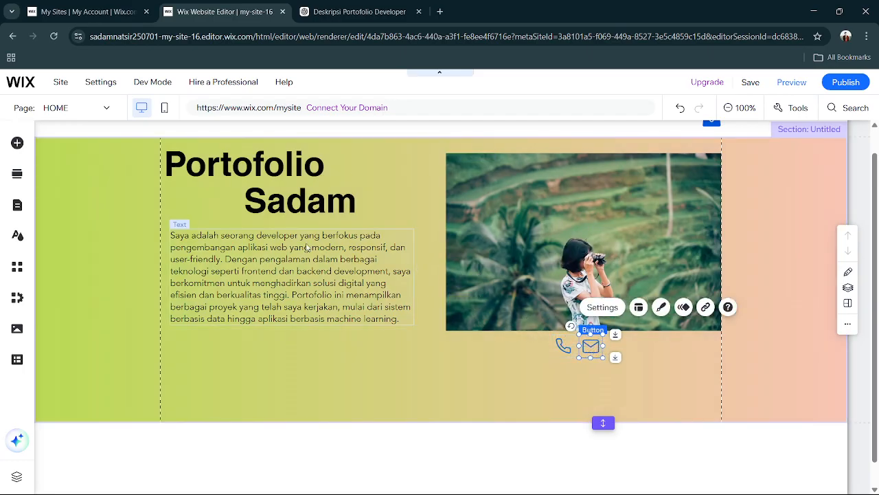
{"action": "left_click", "coordinate": [18, 142]}
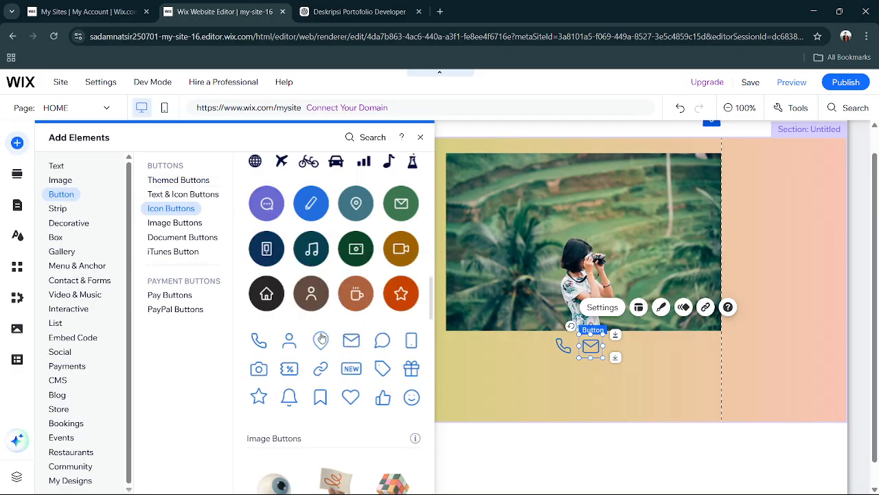
{"action": "left_click_drag", "start_coordinate": [321, 338], "coordinate": [467, 302]}
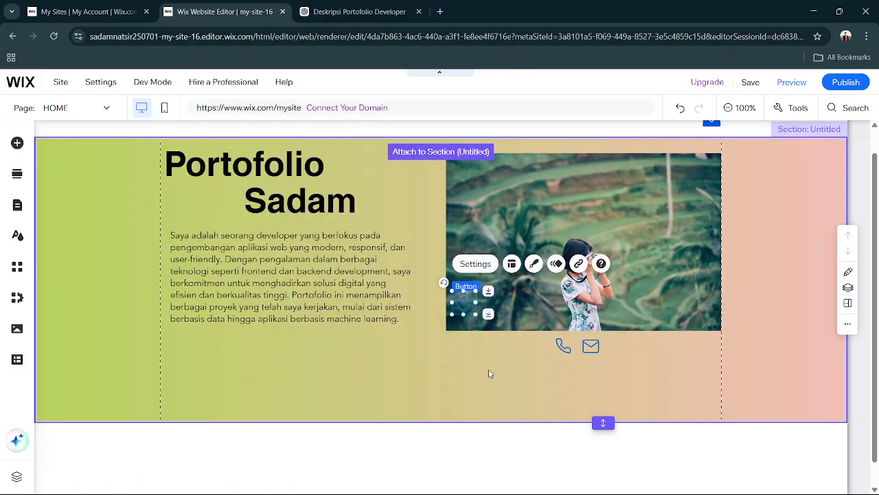
{"action": "left_click_drag", "start_coordinate": [512, 320], "coordinate": [613, 330]}
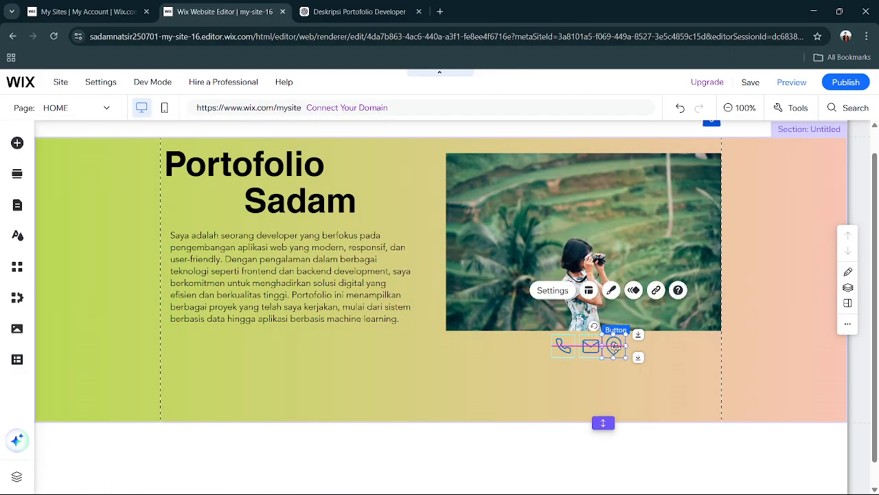
Look through the addable Social elements, including share buttons, Facebook, Twitter, LINE and YouTube, for suitable contact icons.
{"action": "left_click", "coordinate": [19, 147]}
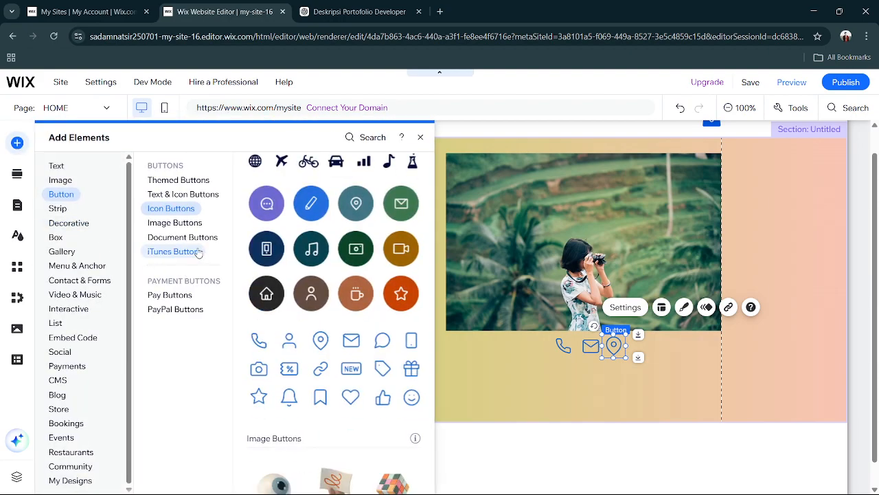
{"action": "left_click", "coordinate": [67, 365]}
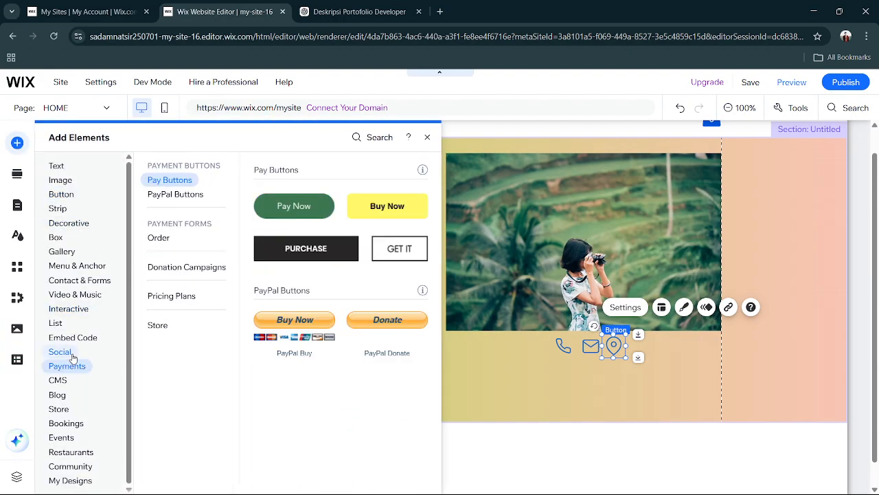
{"action": "left_click", "coordinate": [74, 357]}
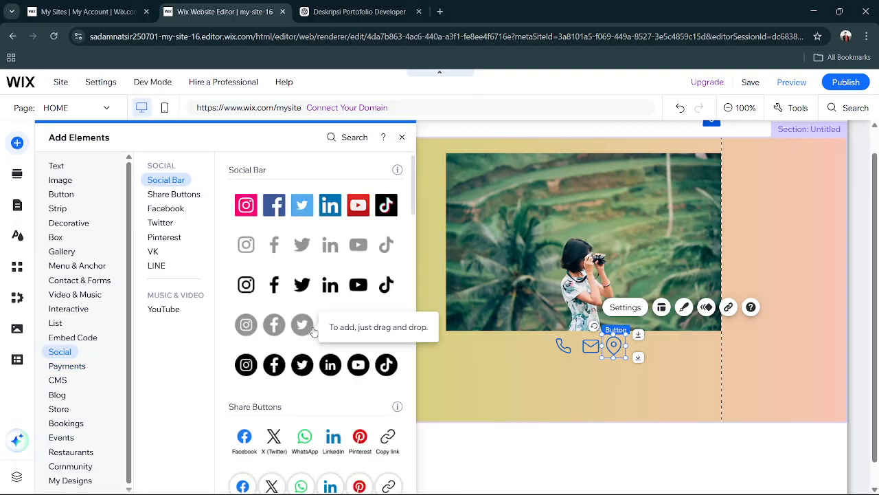
{"action": "scroll", "coordinate": [312, 331], "scroll_direction": "down", "scroll_amount": 3}
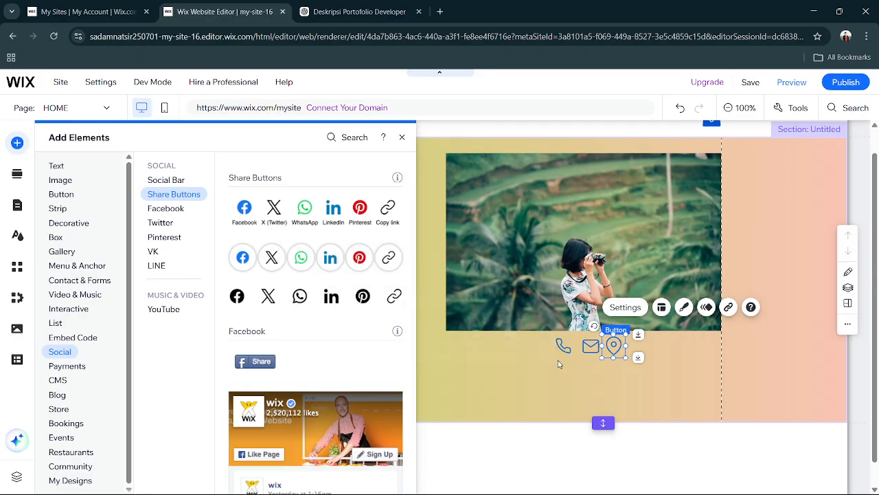
{"action": "scroll", "coordinate": [275, 240], "scroll_direction": "up", "scroll_amount": 1}
{"action": "scroll", "coordinate": [288, 242], "scroll_direction": "down", "scroll_amount": 1}
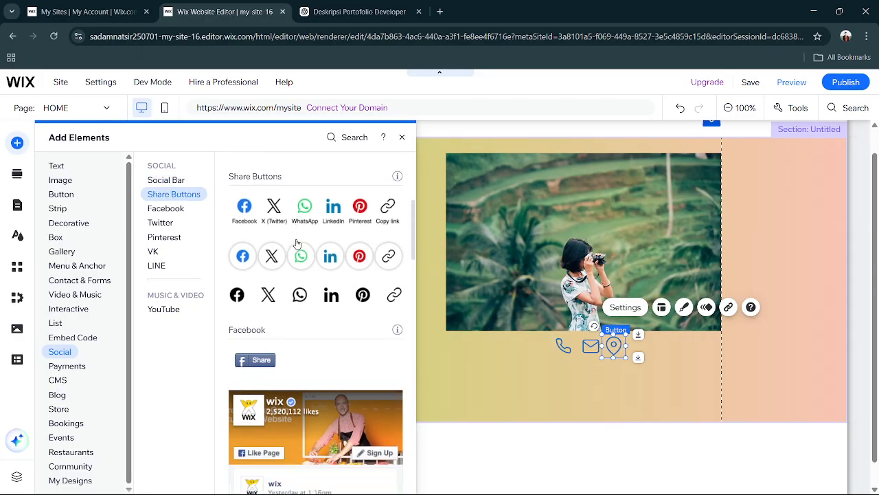
{"action": "left_click", "coordinate": [175, 209]}
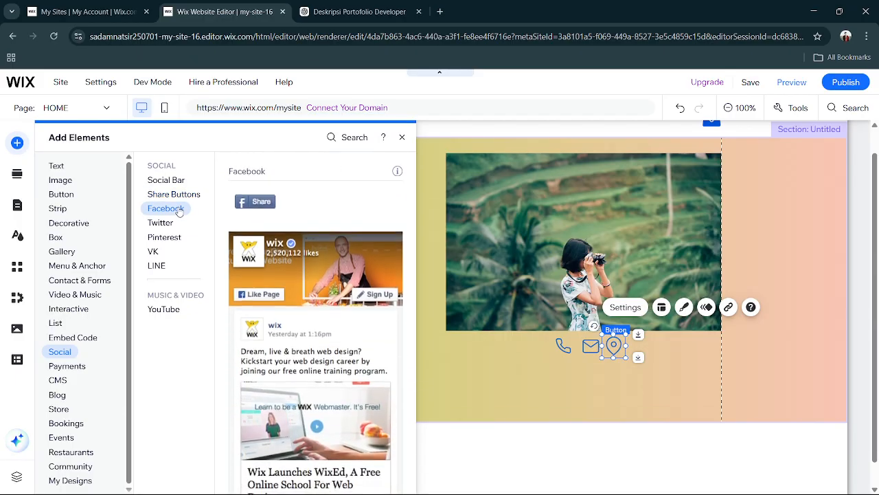
{"action": "scroll", "coordinate": [316, 309], "scroll_direction": "down", "scroll_amount": 3}
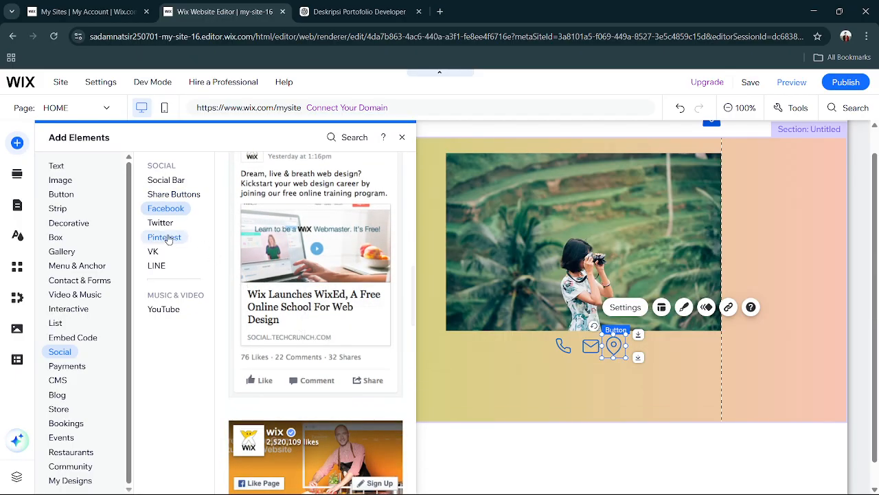
{"action": "left_click", "coordinate": [162, 225]}
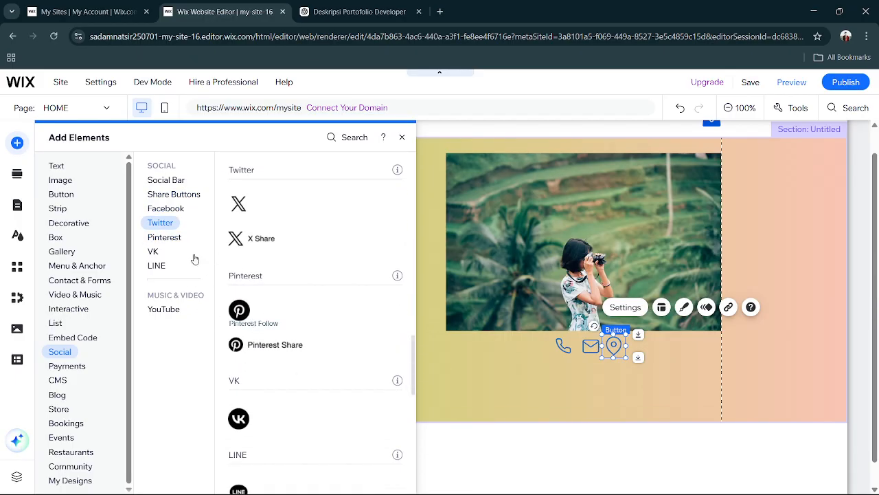
{"action": "left_click", "coordinate": [163, 266]}
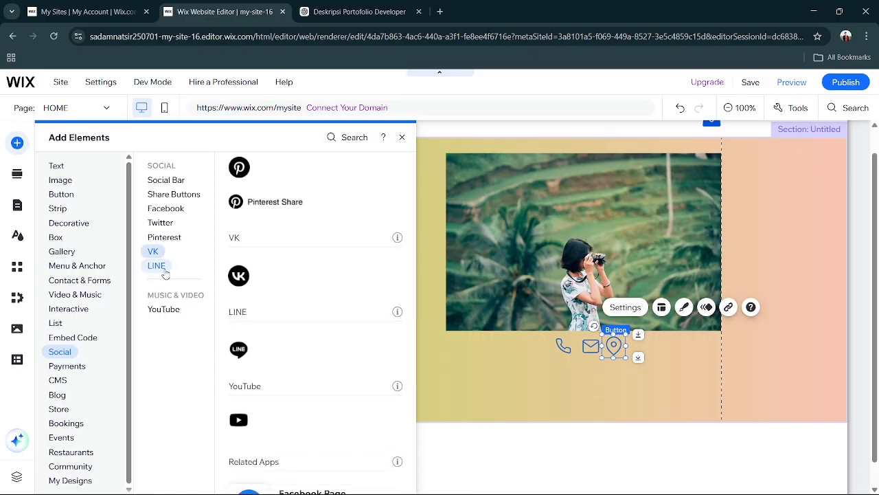
{"action": "left_click", "coordinate": [175, 309]}
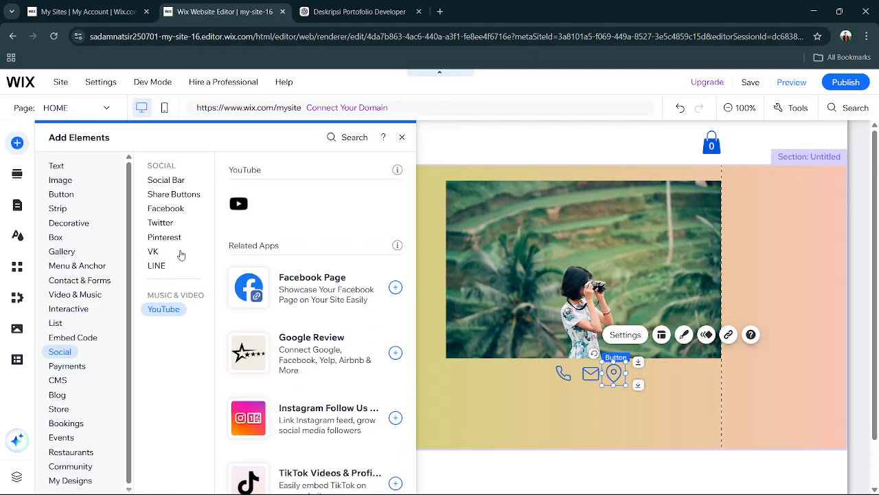
Add the coloured square-icon Social Bar to the section and delete the location pin, envelope and phone icon buttons below the photo.
{"action": "left_click", "coordinate": [164, 182]}
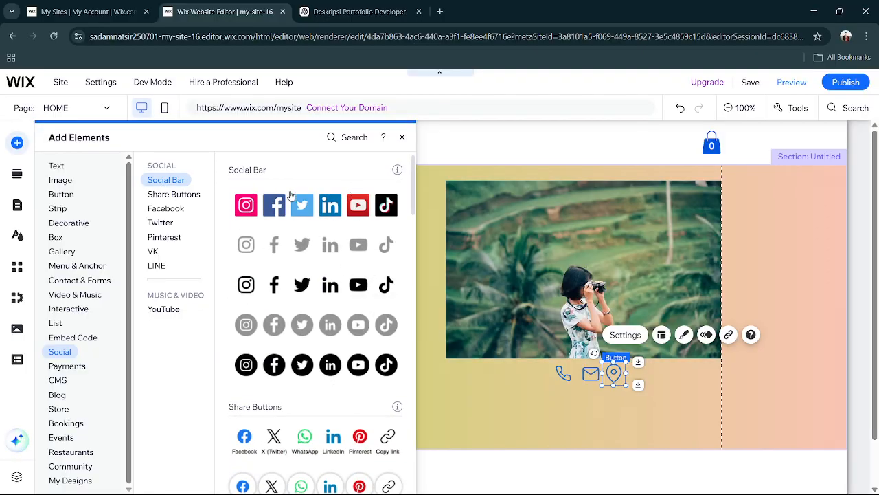
{"action": "left_click_drag", "start_coordinate": [252, 199], "coordinate": [376, 302]}
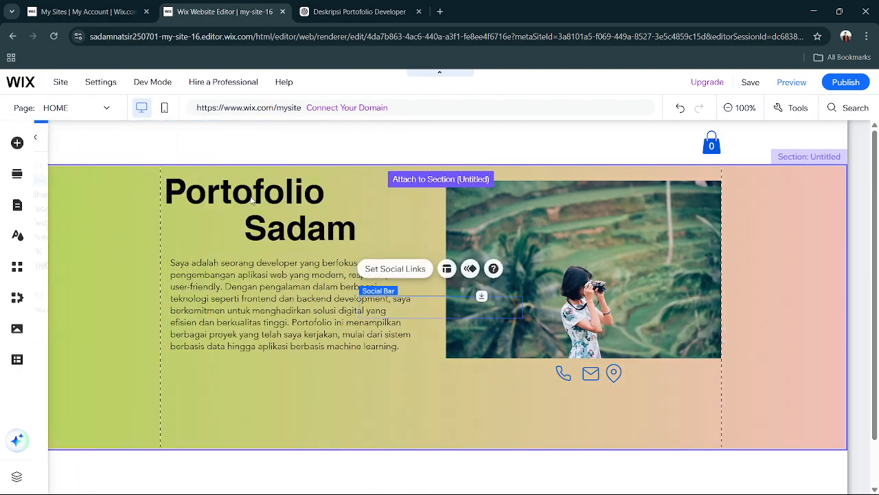
{"action": "left_click", "coordinate": [613, 373]}
{"action": "key", "text": "Delete"}
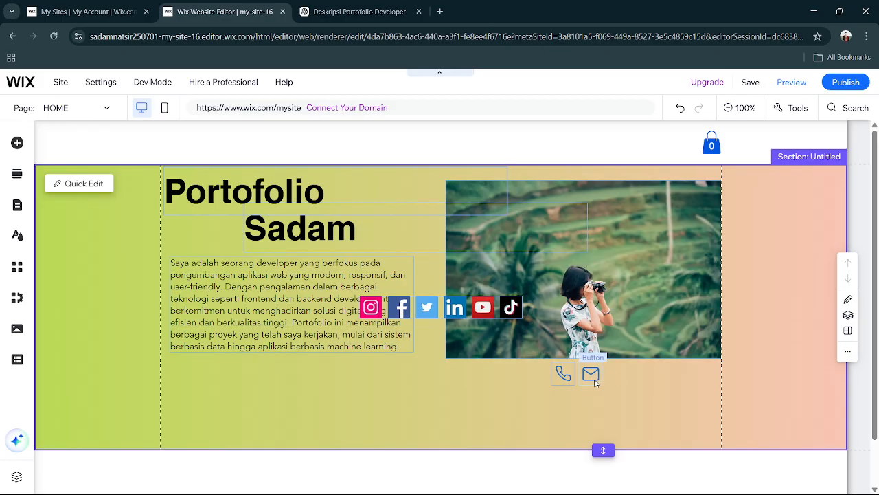
{"action": "left_click", "coordinate": [595, 382]}
{"action": "key", "text": "Delete"}
{"action": "left_click", "coordinate": [564, 375]}
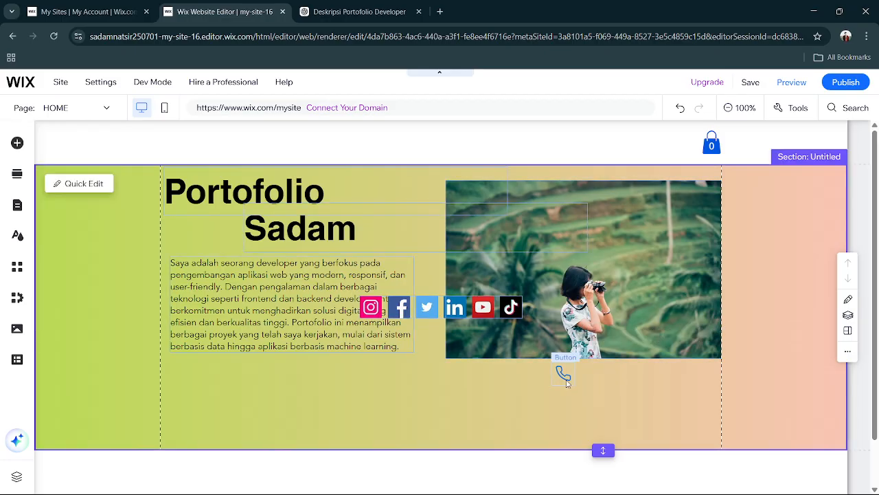
{"action": "key", "text": "Delete"}
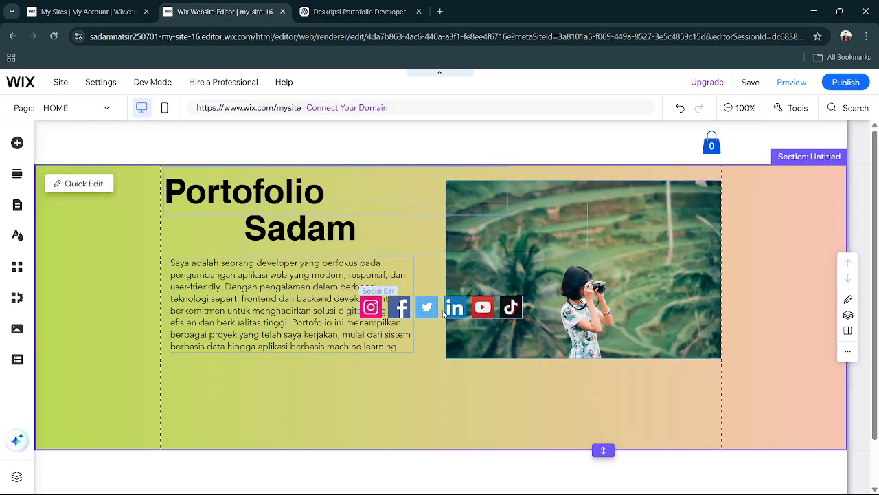
Place the Social Bar centred just below the photo with a small gap, and deselect it.
{"action": "left_click_drag", "start_coordinate": [434, 311], "coordinate": [570, 372]}
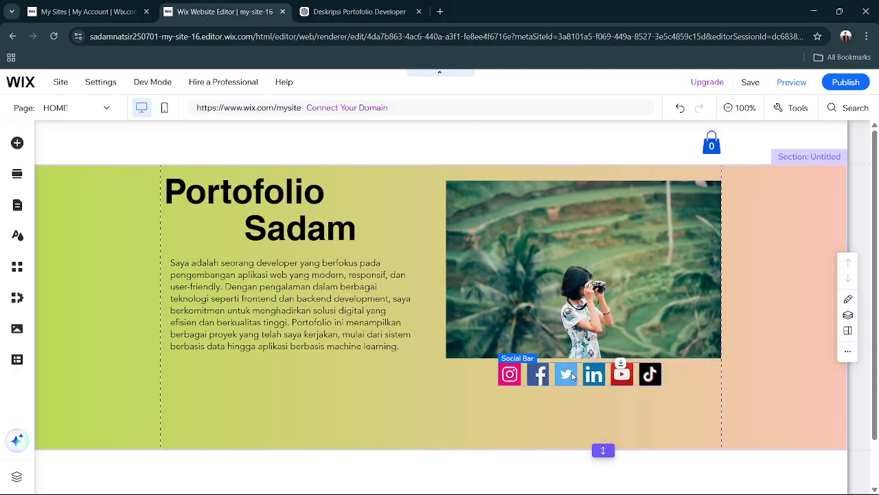
{"action": "left_click", "coordinate": [520, 423]}
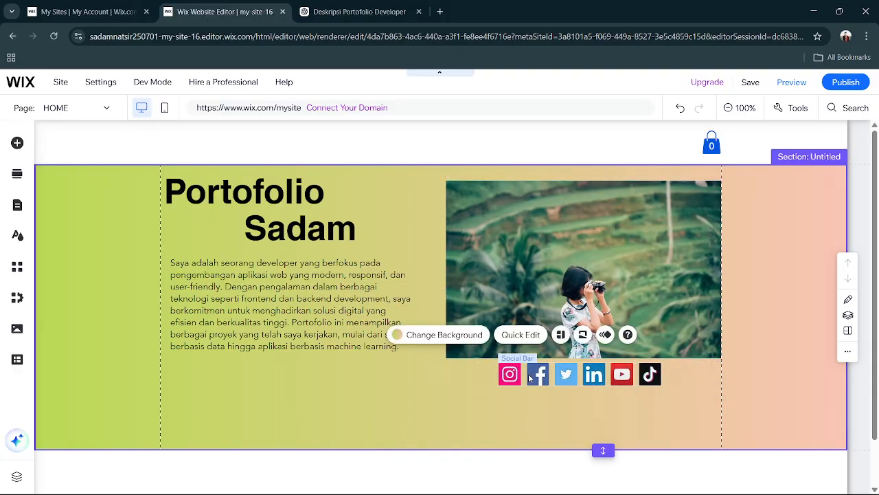
{"action": "left_click", "coordinate": [555, 380]}
{"action": "left_click_drag", "start_coordinate": [555, 380], "coordinate": [560, 383]}
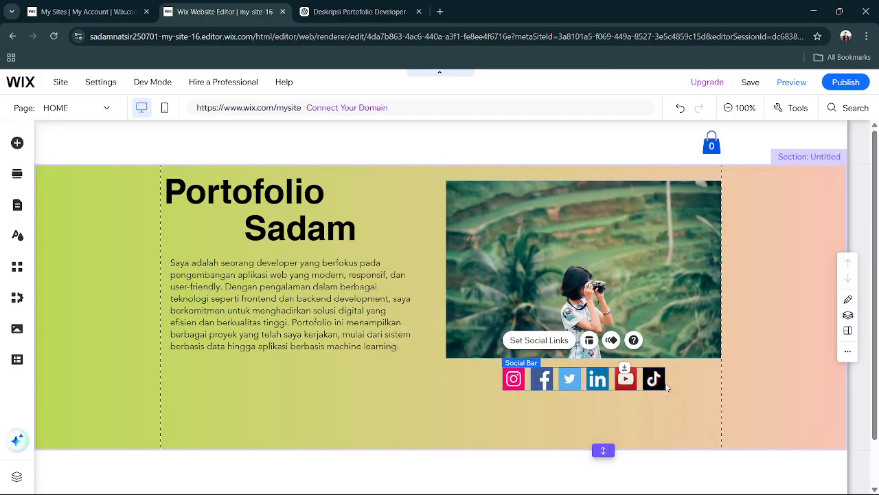
{"action": "left_click_drag", "start_coordinate": [663, 388], "coordinate": [660, 390]}
{"action": "left_click", "coordinate": [514, 436]}
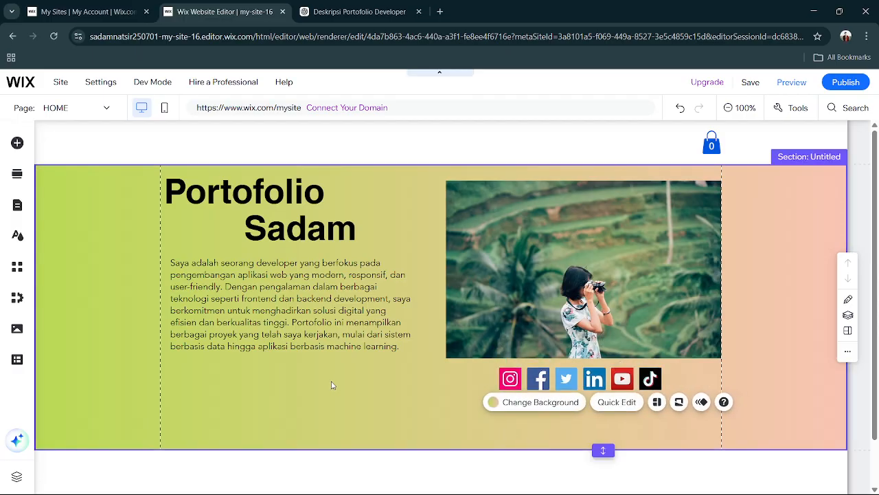
{"action": "left_click", "coordinate": [332, 385]}
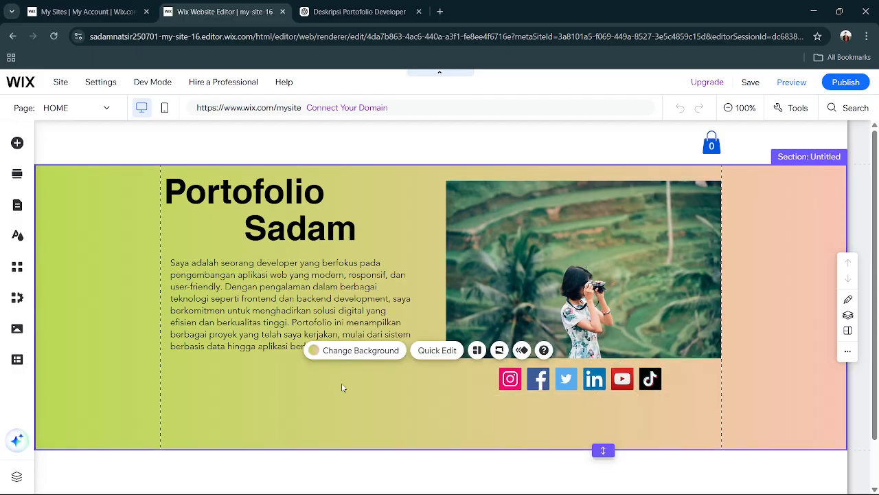
Open the Social Bar's social links and reorder the icons so Facebook is first, Instagram second and YouTube third.
{"action": "left_click", "coordinate": [510, 378]}
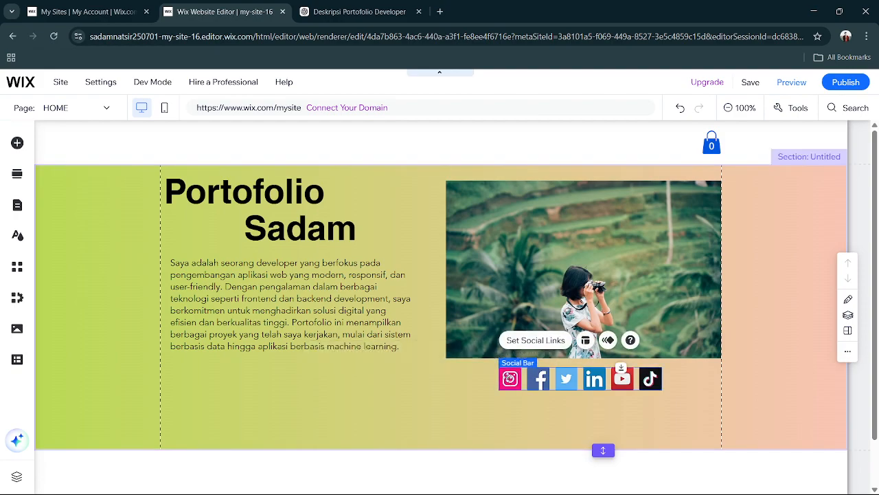
{"action": "double_click", "coordinate": [510, 378]}
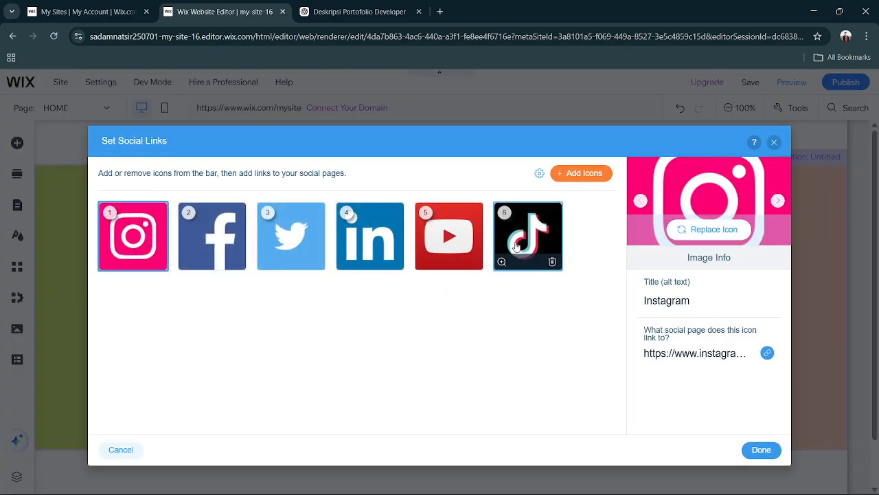
{"action": "left_click_drag", "start_coordinate": [200, 237], "coordinate": [138, 237]}
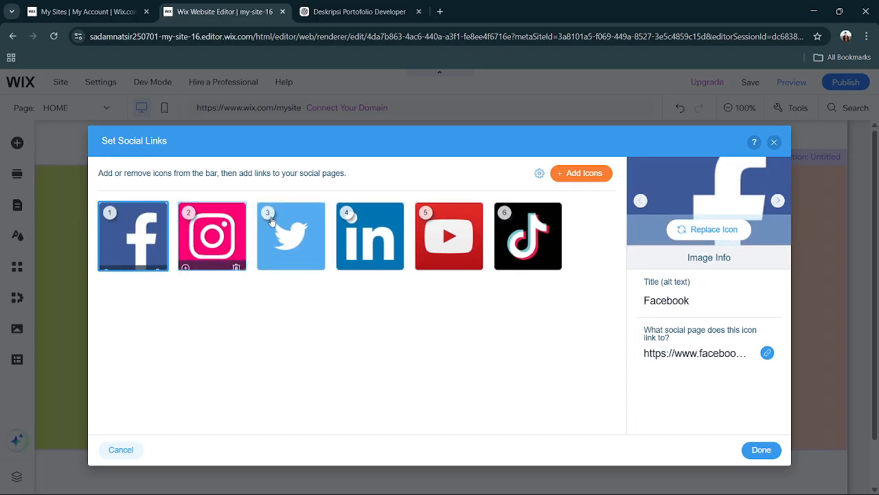
{"action": "left_click_drag", "start_coordinate": [442, 237], "coordinate": [291, 237]}
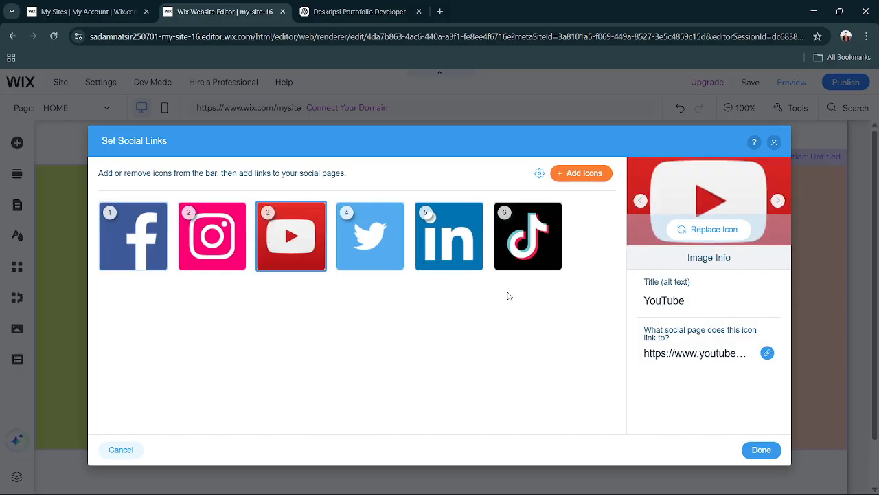
Examine the link settings of the Facebook icon and close them without changes.
{"action": "left_click", "coordinate": [133, 233]}
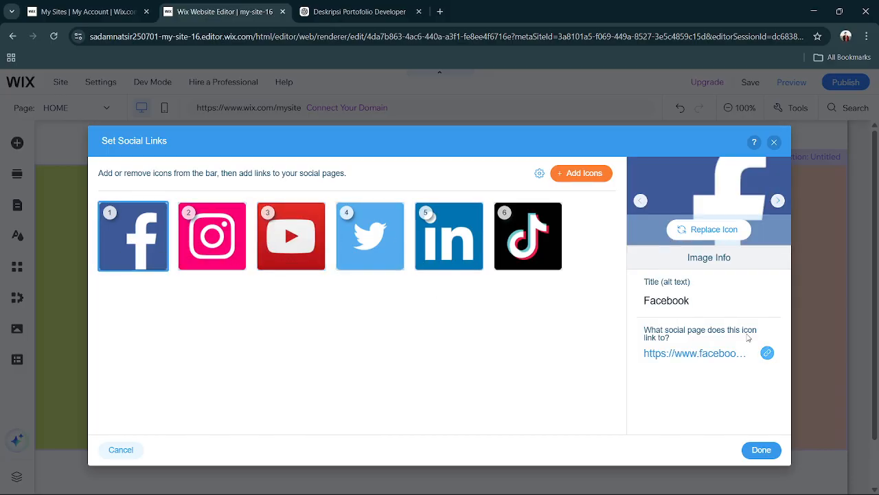
{"action": "left_click", "coordinate": [732, 355]}
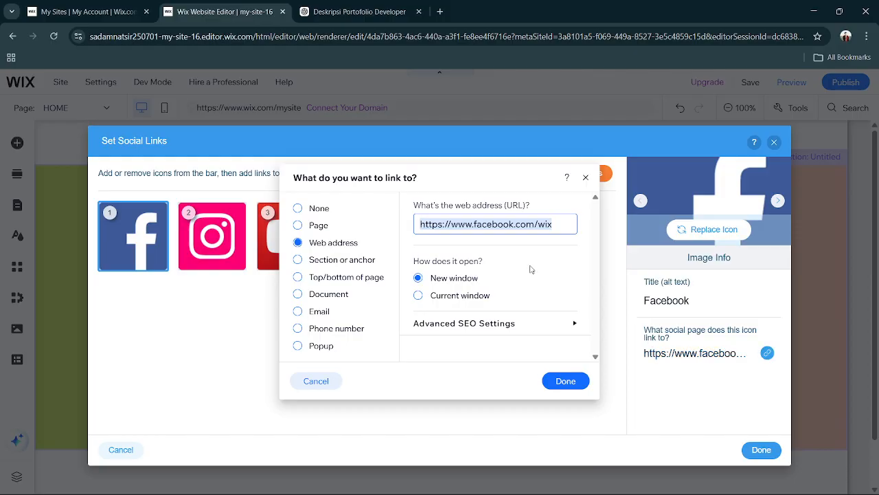
{"action": "left_click", "coordinate": [585, 177]}
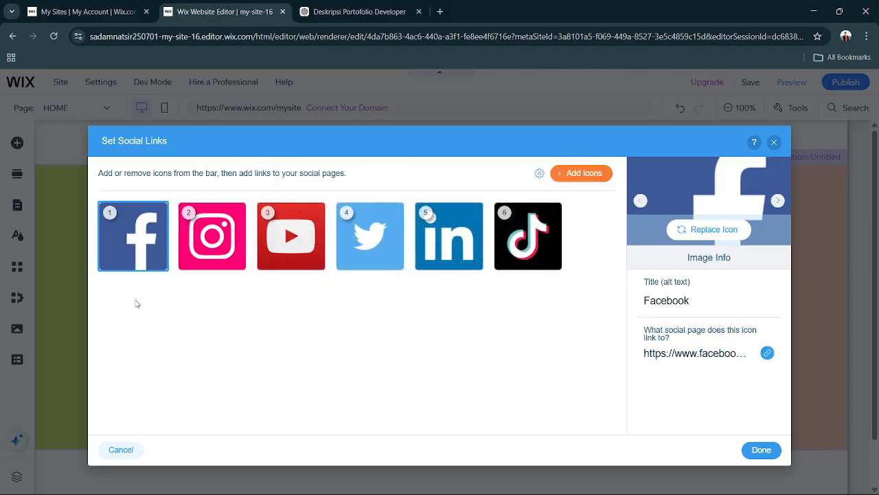
Search Google for "ig" in a new browser tab and open the Instagram website.
{"action": "left_click", "coordinate": [441, 11]}
{"action": "type", "text": "ig"}
{"action": "key", "text": "Return"}
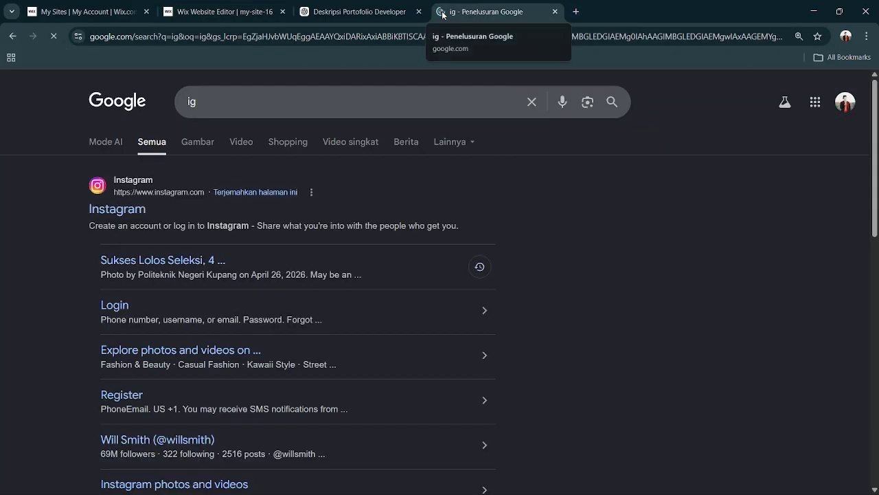
{"action": "left_click", "coordinate": [141, 209]}
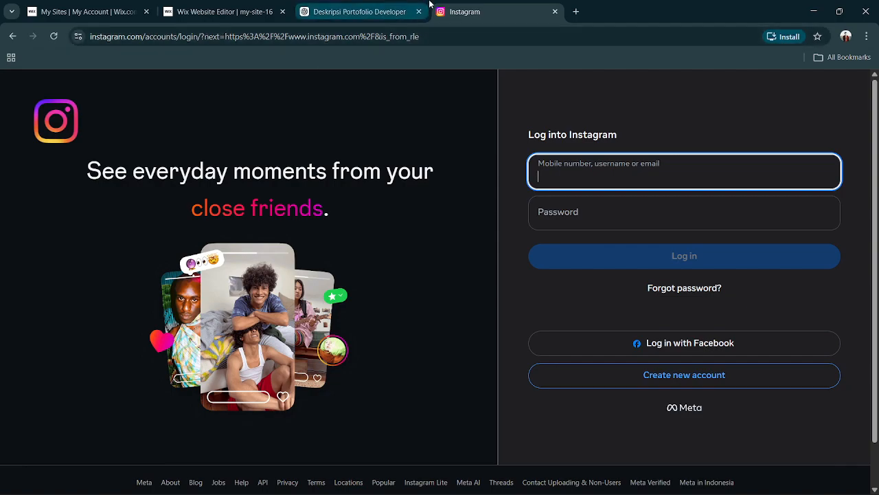
Copy the web address of the open Instagram page and switch back to the Wix editor.
{"action": "left_click", "coordinate": [276, 35]}
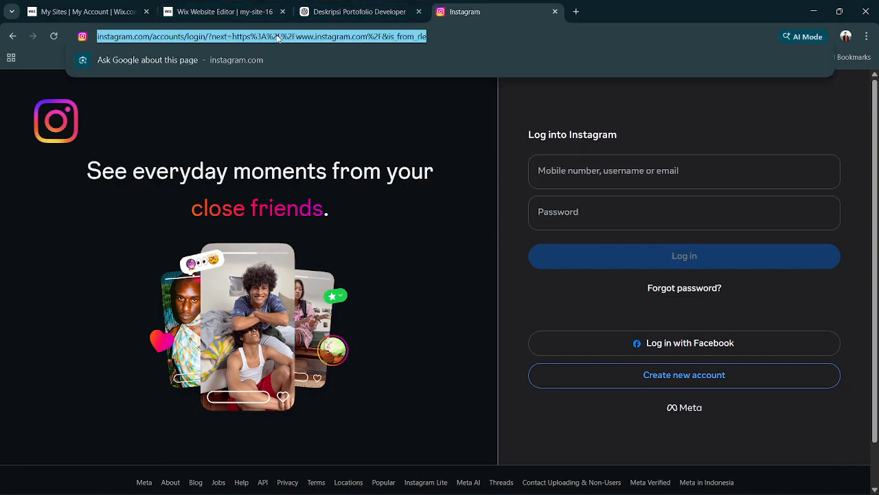
{"action": "left_click", "coordinate": [131, 11]}
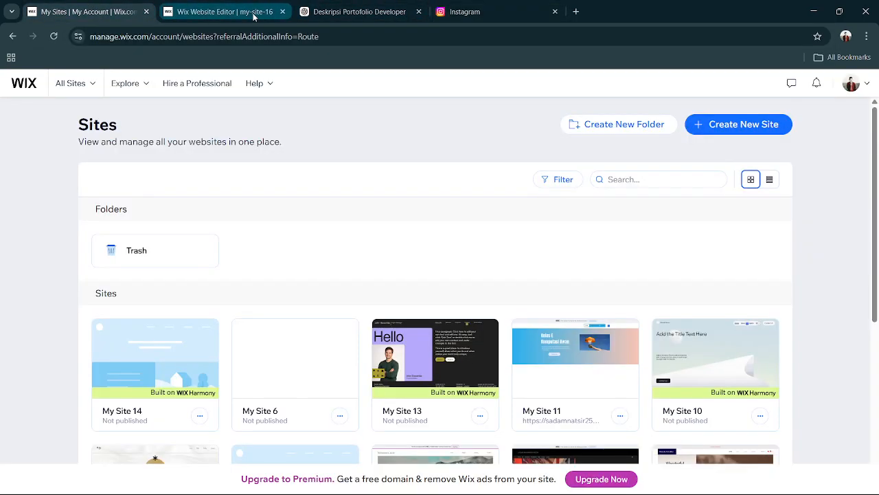
{"action": "left_click", "coordinate": [252, 14]}
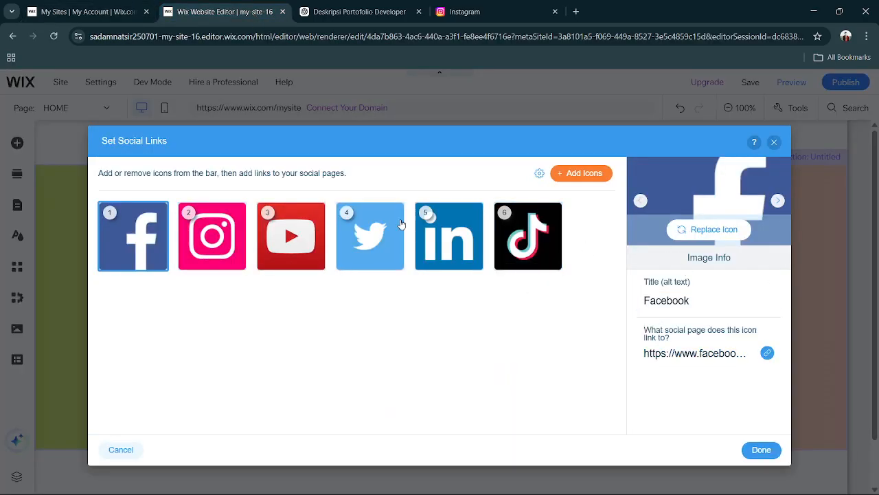
Link the Social Bar's Instagram icon to the copied Instagram web address and apply the social links.
{"action": "left_click", "coordinate": [190, 240]}
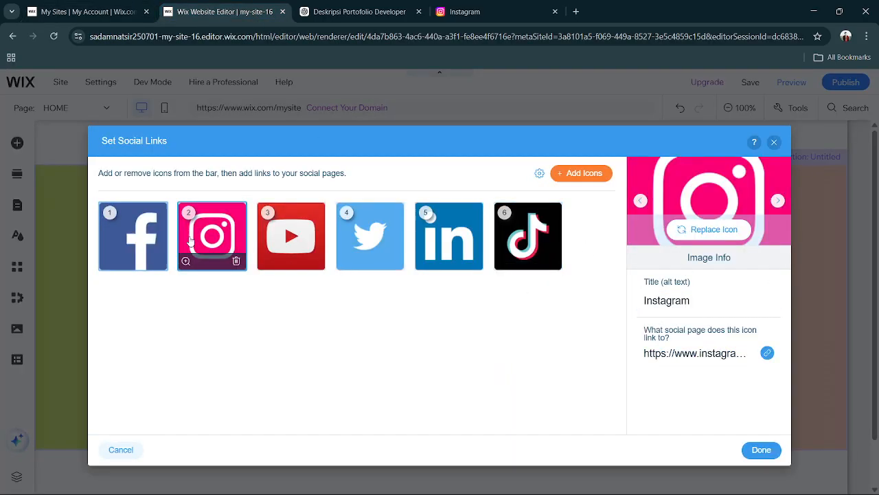
{"action": "left_click", "coordinate": [710, 355]}
{"action": "key", "text": "Return"}
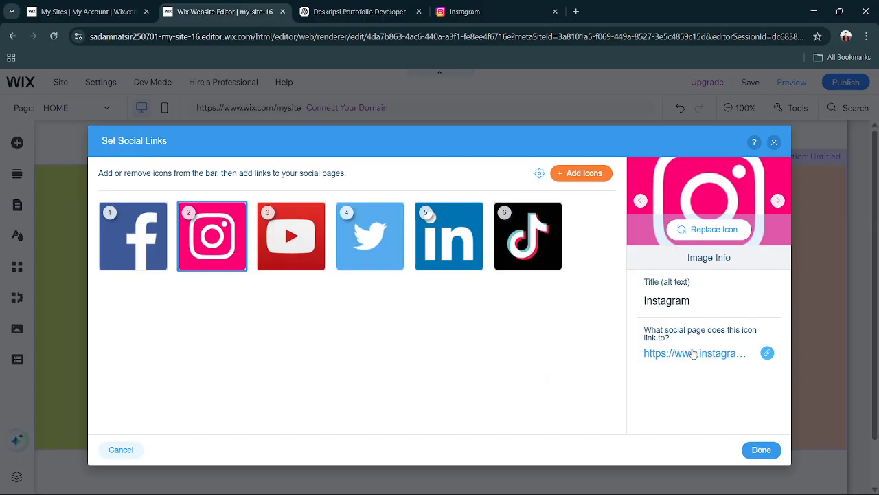
{"action": "left_click", "coordinate": [694, 354]}
{"action": "key", "text": "ctrl+v"}
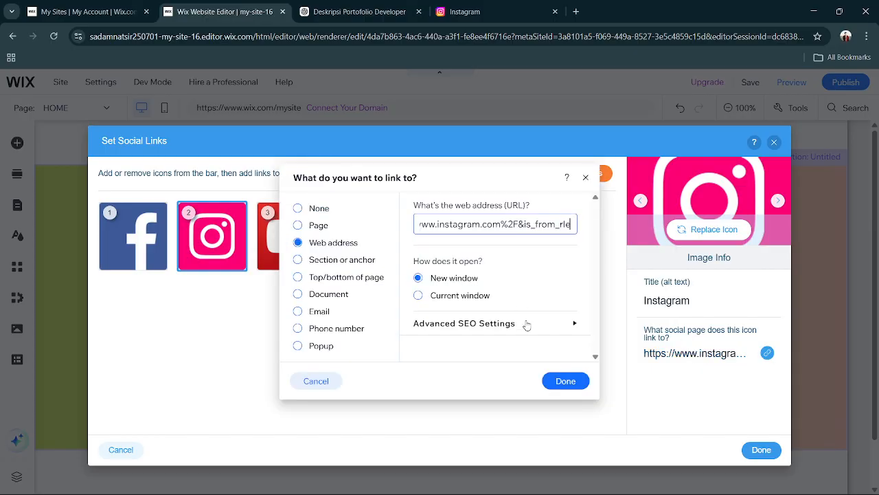
{"action": "left_click", "coordinate": [568, 382]}
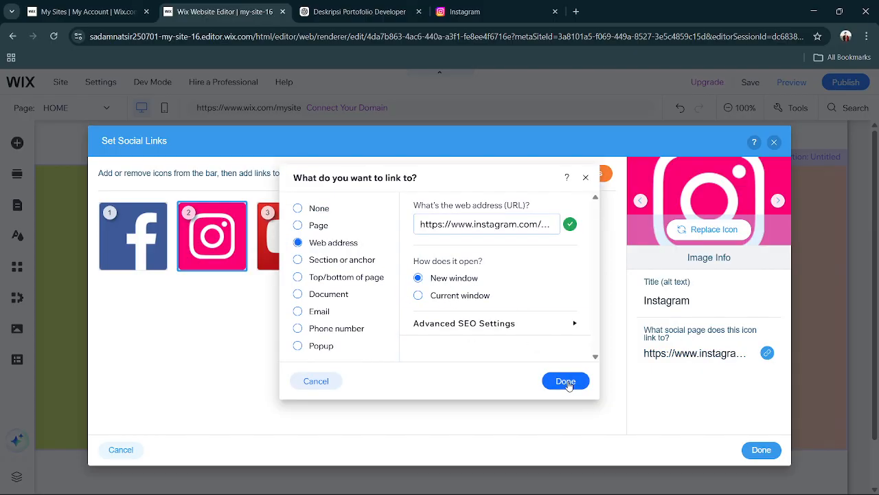
{"action": "left_click", "coordinate": [775, 451]}
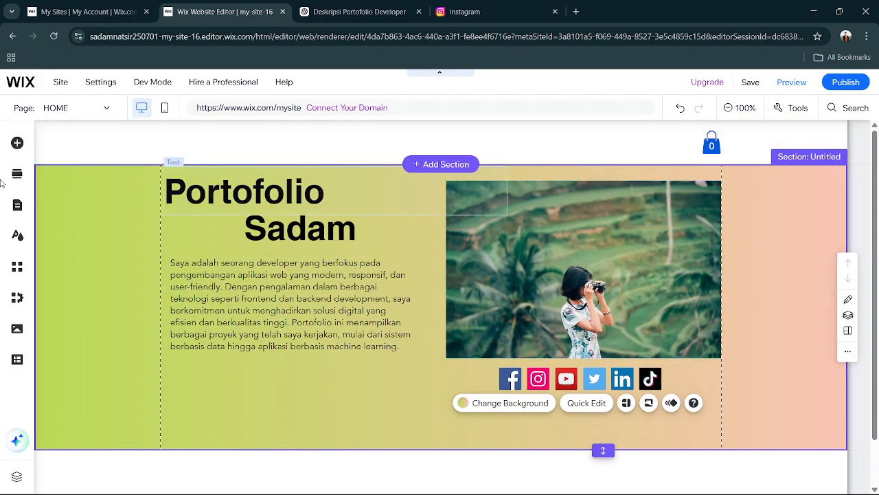
Add the outlined themed button with an arrow icon just below the description paragraph.
{"action": "left_click", "coordinate": [15, 146]}
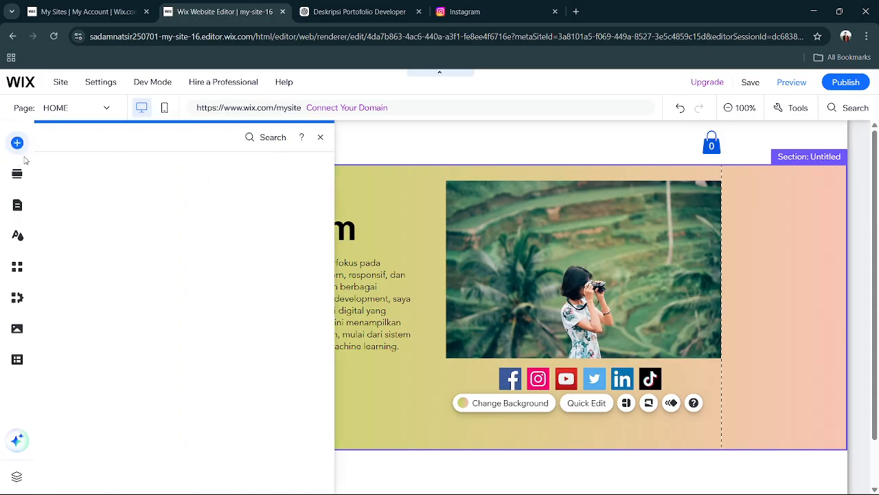
{"action": "left_click", "coordinate": [67, 197]}
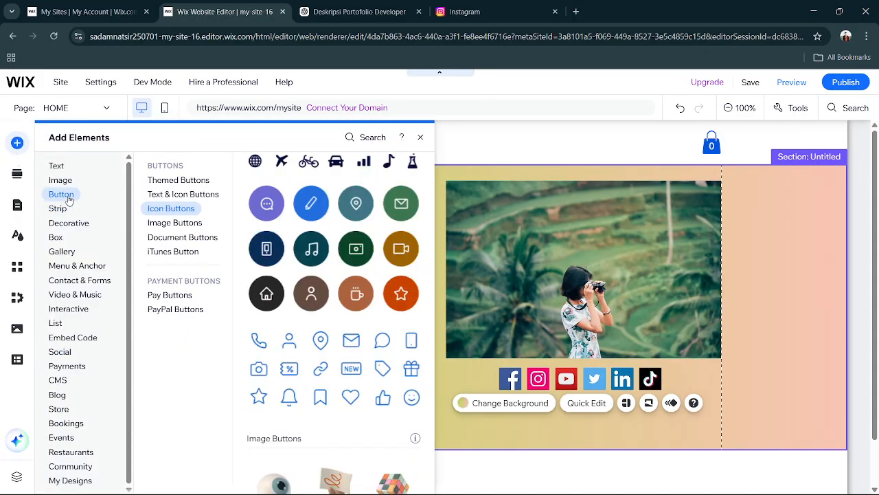
{"action": "left_click", "coordinate": [177, 181]}
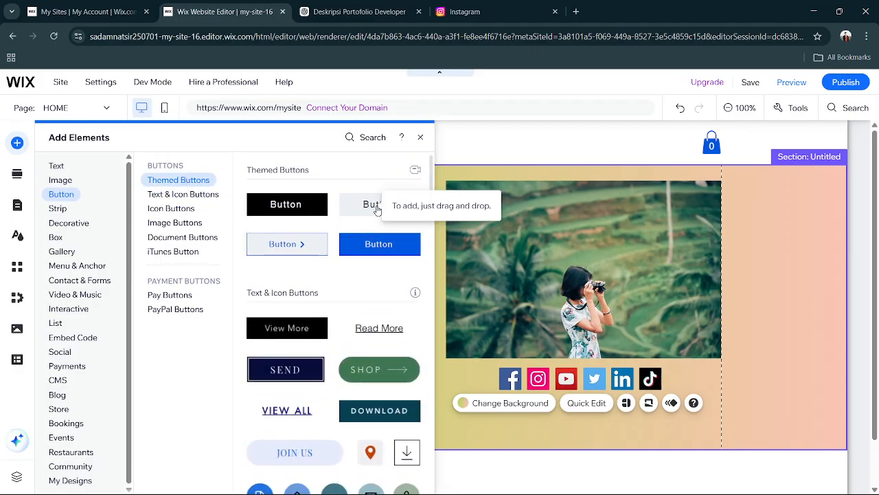
{"action": "left_click_drag", "start_coordinate": [303, 245], "coordinate": [276, 372]}
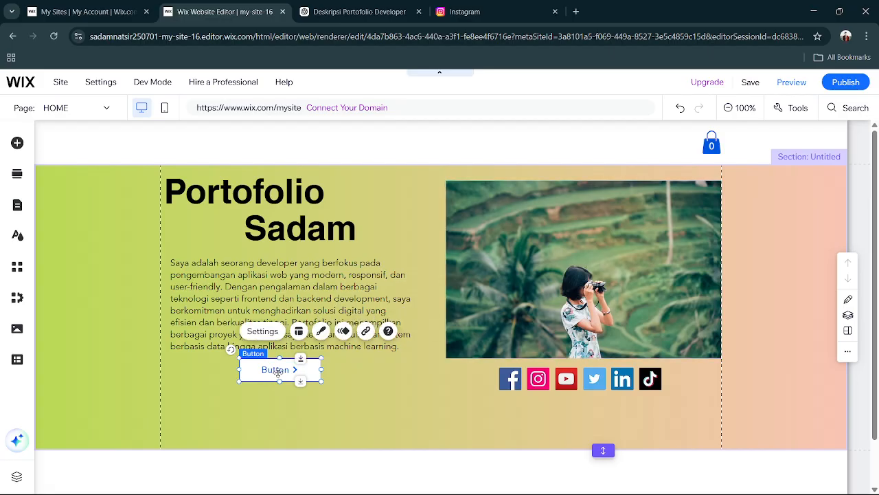
Set the new button's text to "Tentang Saya".
{"action": "double_click", "coordinate": [279, 372]}
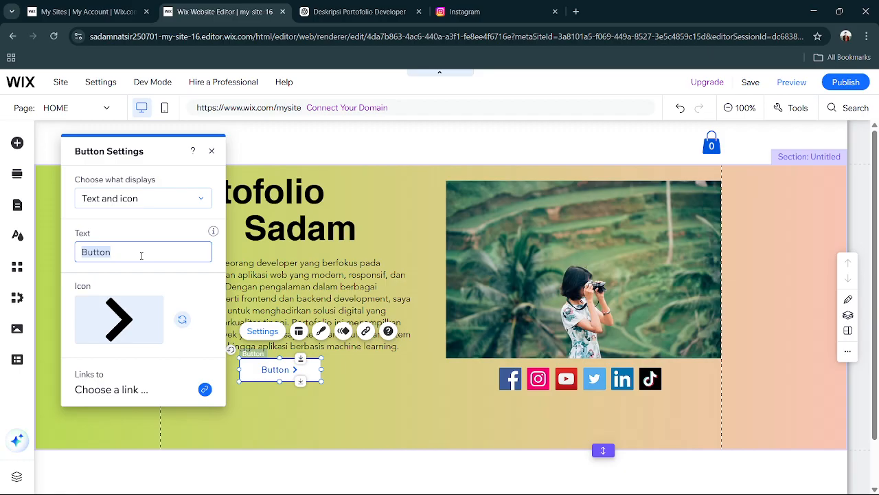
{"action": "type", "text": "Ab"}
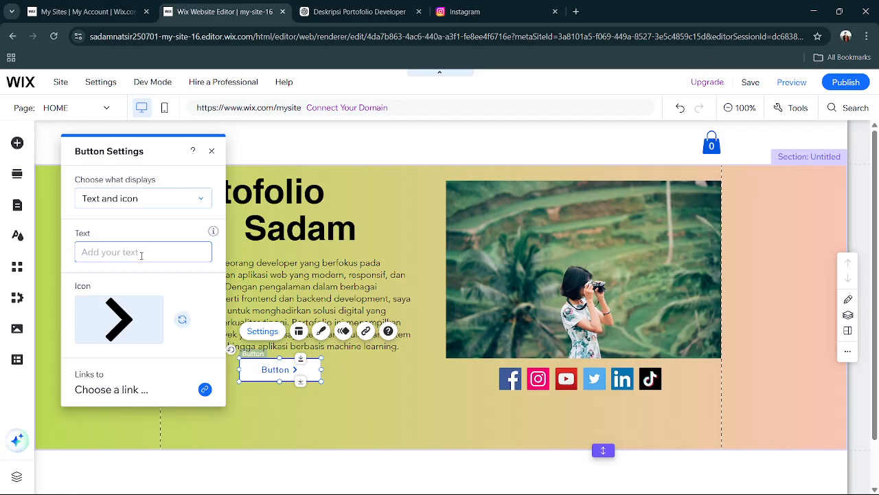
{"action": "type", "text": "Tentang Saya"}
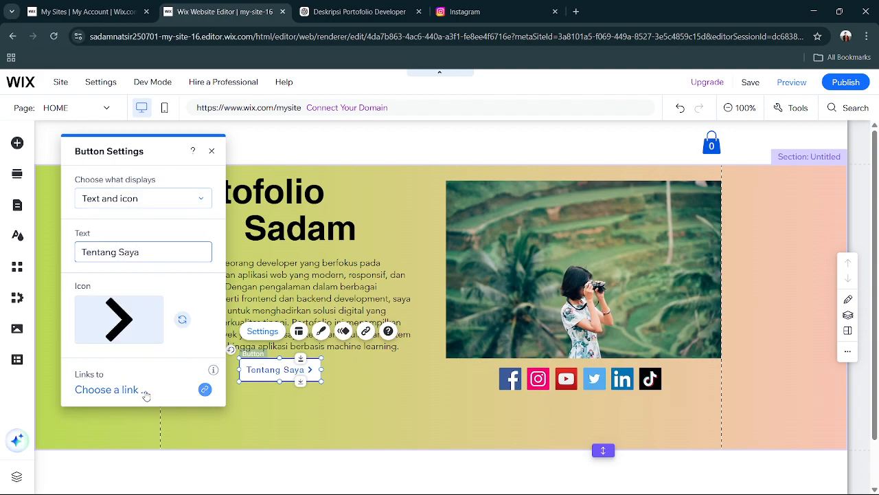
Examine the pages offered in the button's link settings and close them without choosing a link.
{"action": "left_click", "coordinate": [107, 390]}
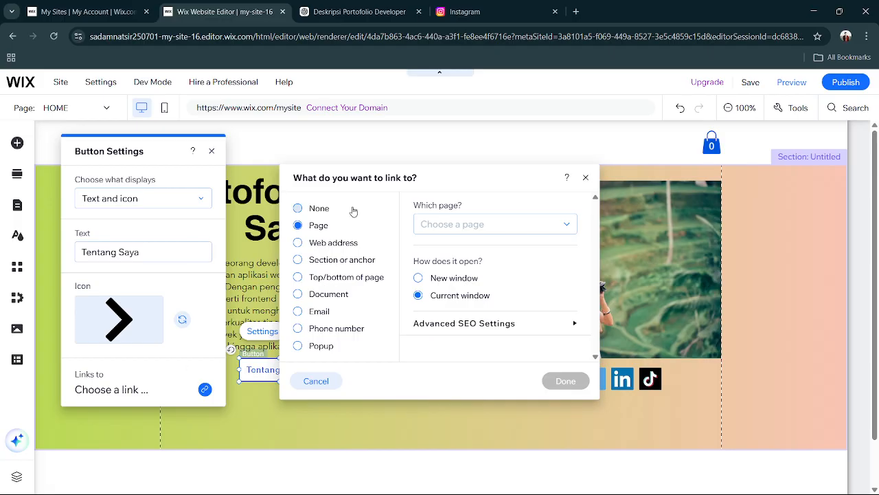
{"action": "left_click", "coordinate": [550, 225]}
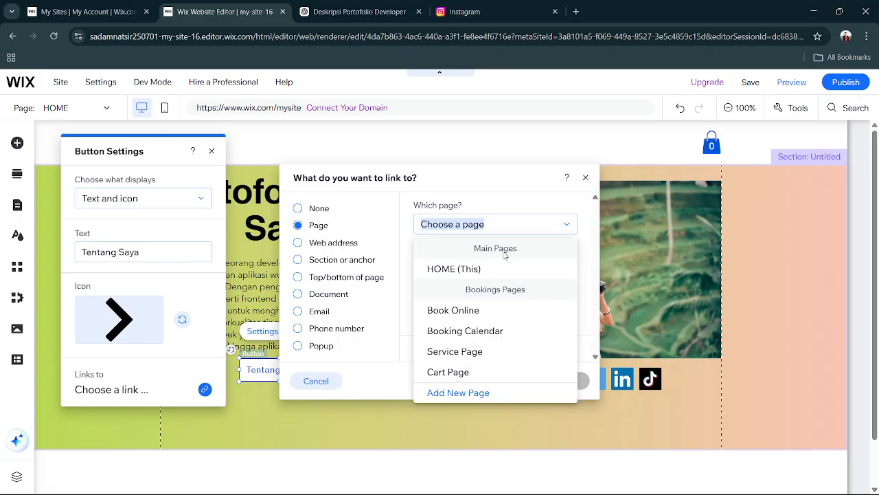
{"action": "left_click", "coordinate": [516, 207]}
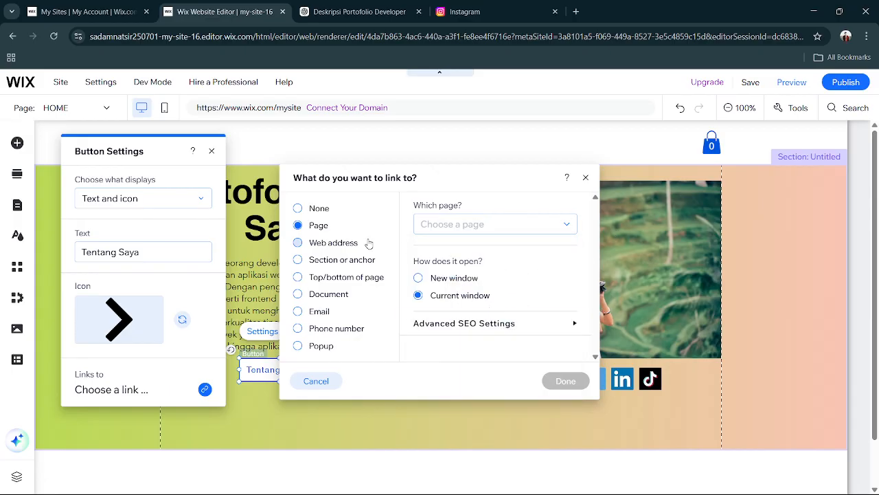
{"action": "left_click", "coordinate": [584, 180]}
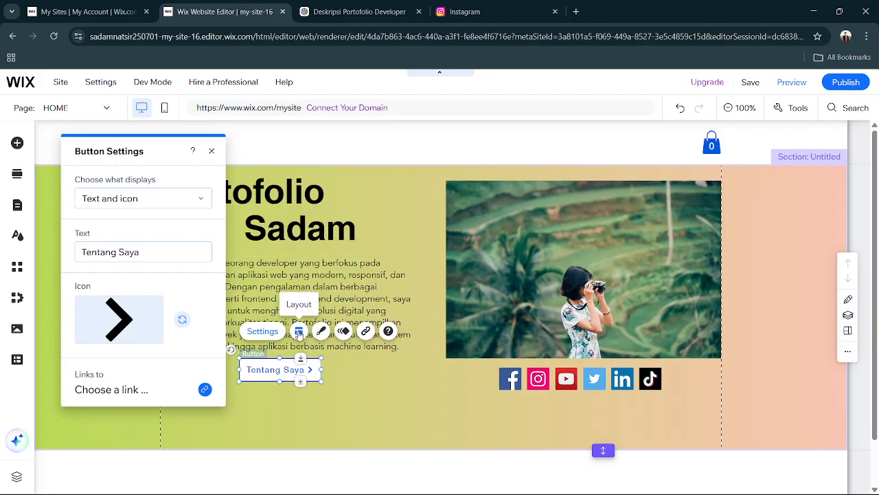
Try theme blue and the custom colours as the button's background fill, and return the fill to white #FFFFFF.
{"action": "left_click", "coordinate": [319, 332]}
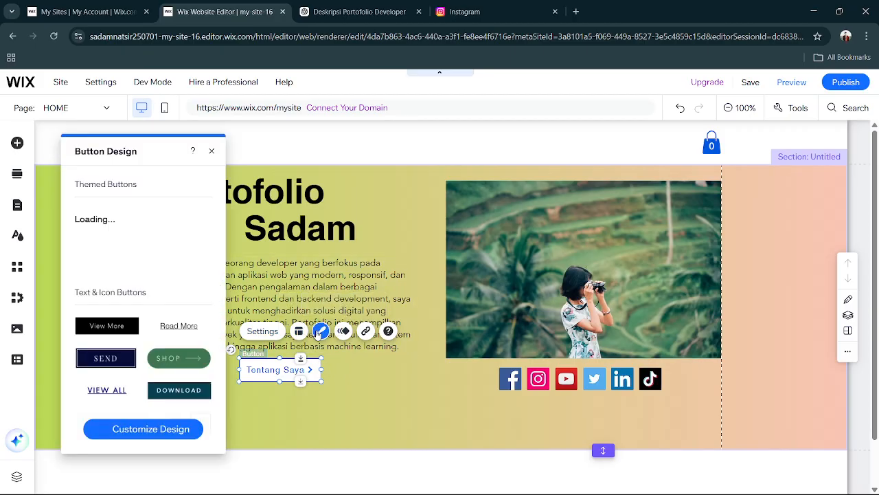
{"action": "left_click", "coordinate": [158, 431]}
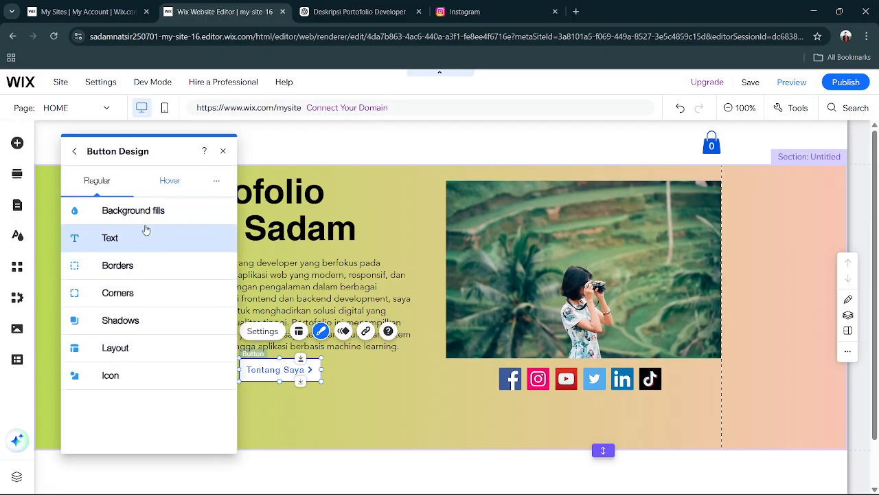
{"action": "left_click", "coordinate": [134, 212]}
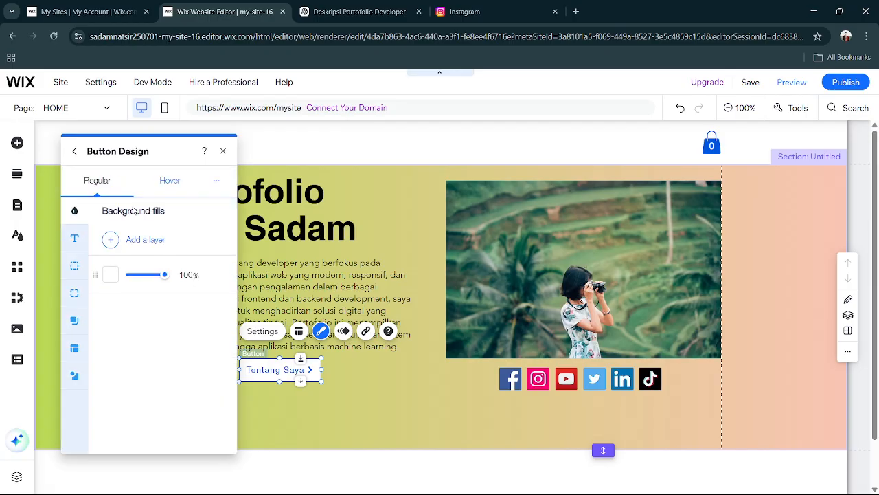
{"action": "left_click", "coordinate": [110, 275]}
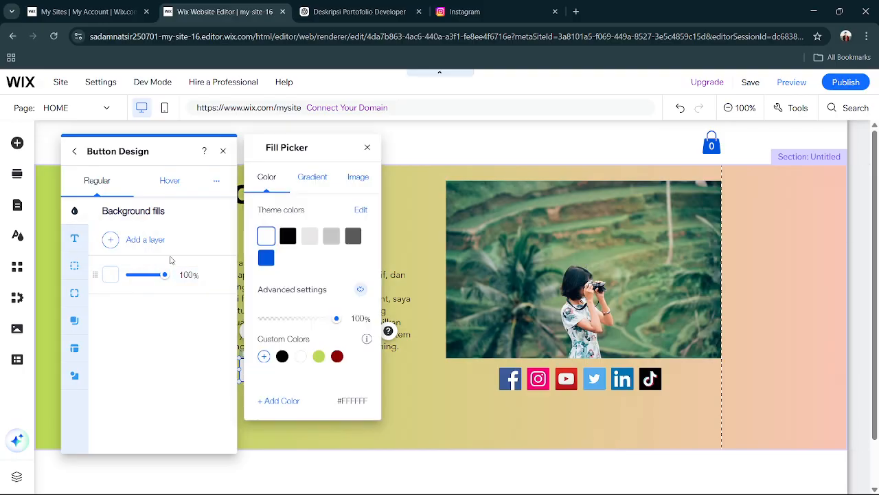
{"action": "left_click", "coordinate": [265, 258]}
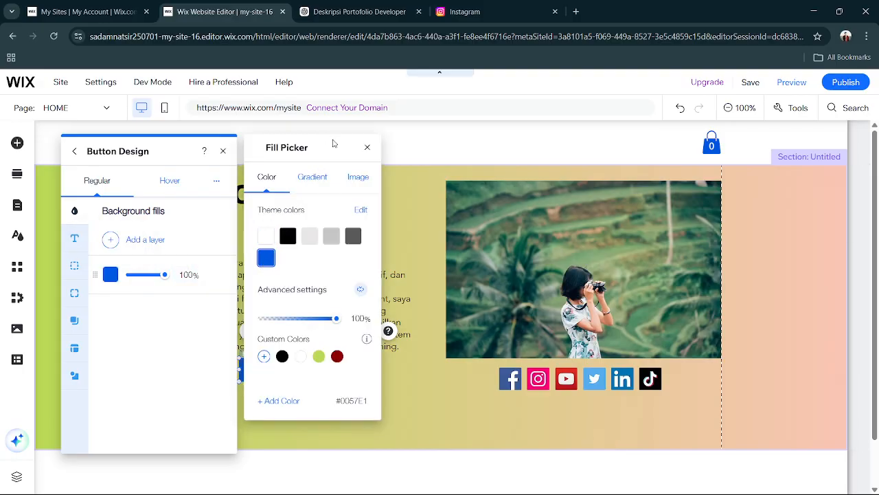
{"action": "left_click_drag", "start_coordinate": [331, 143], "coordinate": [496, 169]}
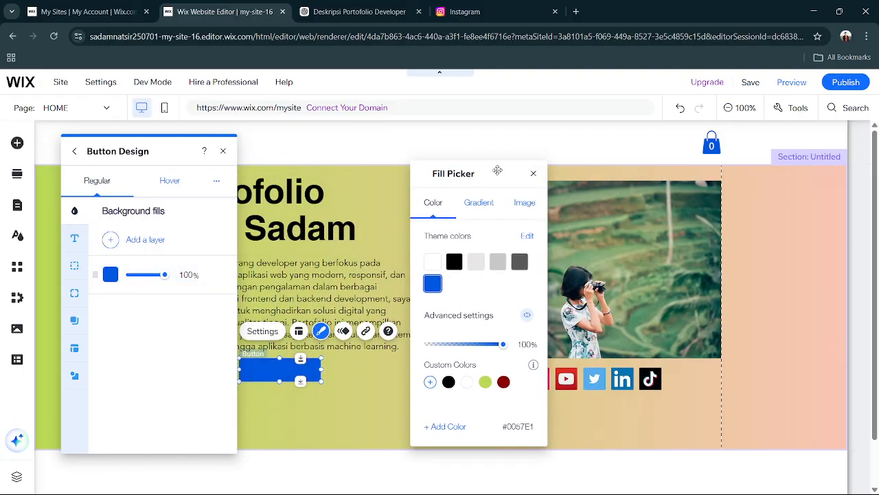
{"action": "left_click", "coordinate": [484, 382]}
{"action": "left_click", "coordinate": [503, 382]}
{"action": "left_click", "coordinate": [485, 382]}
{"action": "left_click", "coordinate": [449, 381]}
{"action": "left_click", "coordinate": [433, 283]}
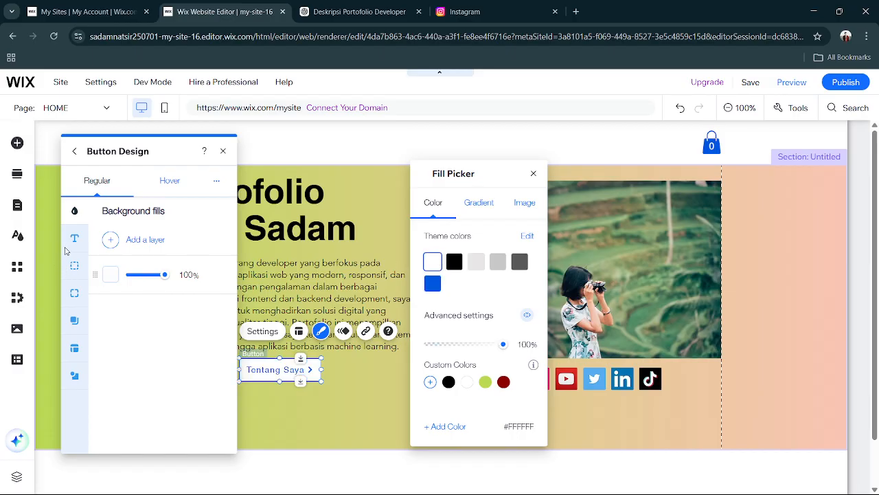
Open the button's text colour choices, remove the light green custom colour and colour the text dark red.
{"action": "left_click", "coordinate": [76, 239]}
{"action": "left_click", "coordinate": [76, 239]}
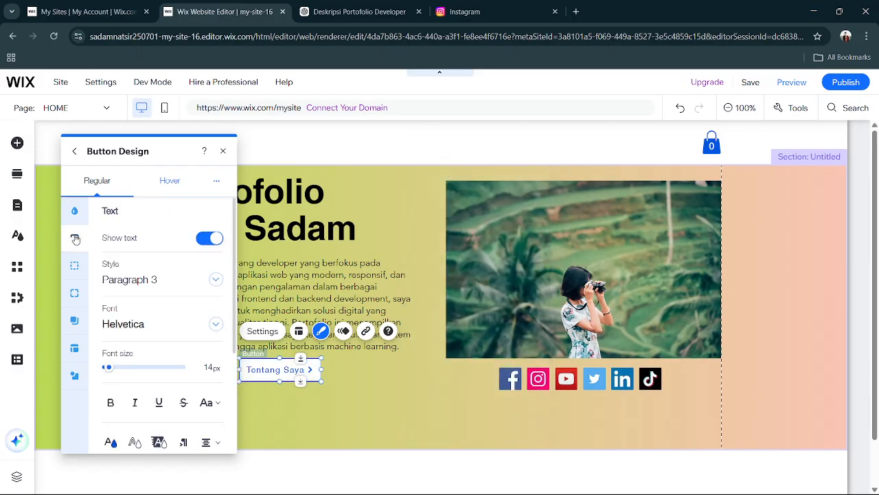
{"action": "scroll", "coordinate": [162, 347], "scroll_direction": "down", "scroll_amount": 2}
{"action": "scroll", "coordinate": [162, 346], "scroll_direction": "down", "scroll_amount": 2}
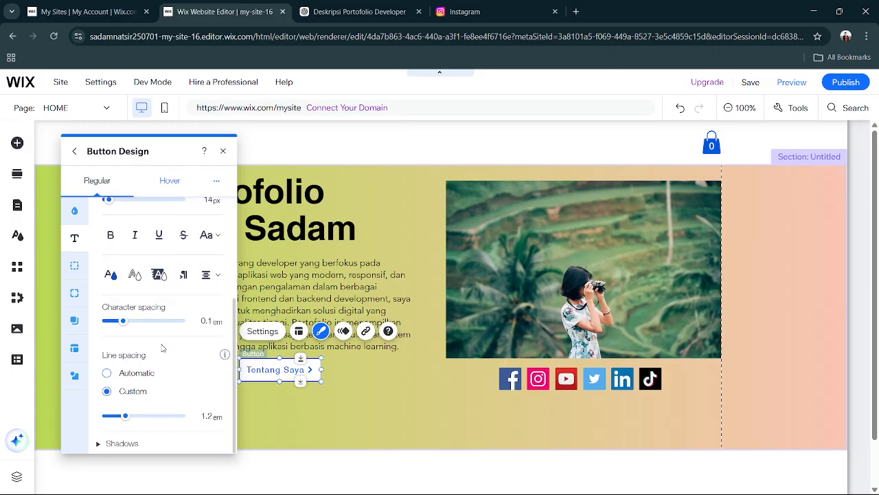
{"action": "left_click", "coordinate": [111, 273]}
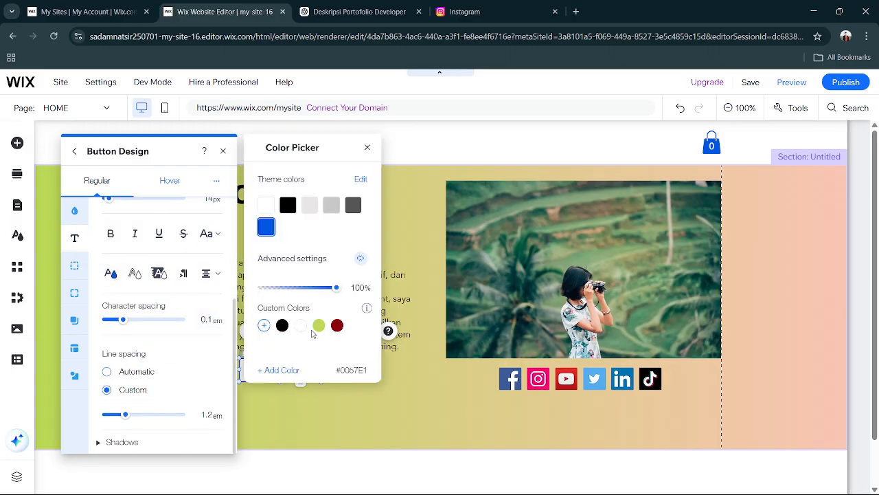
{"action": "left_click", "coordinate": [322, 321]}
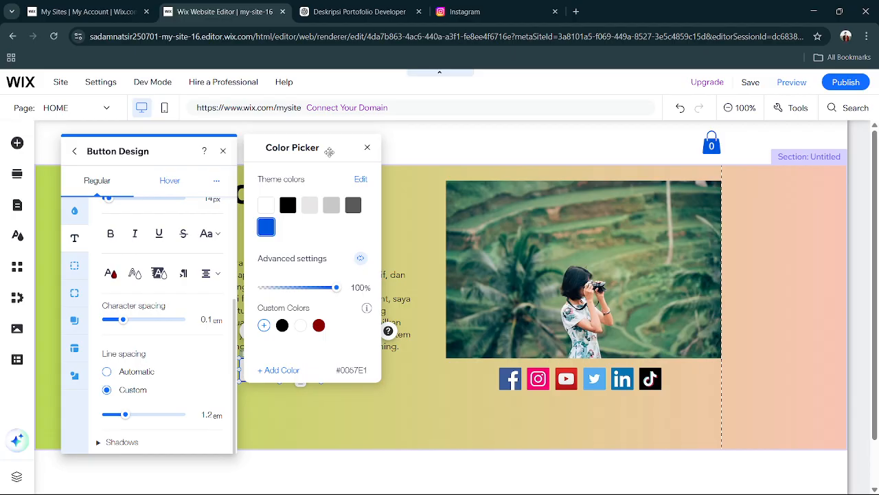
{"action": "left_click_drag", "start_coordinate": [330, 152], "coordinate": [465, 221]}
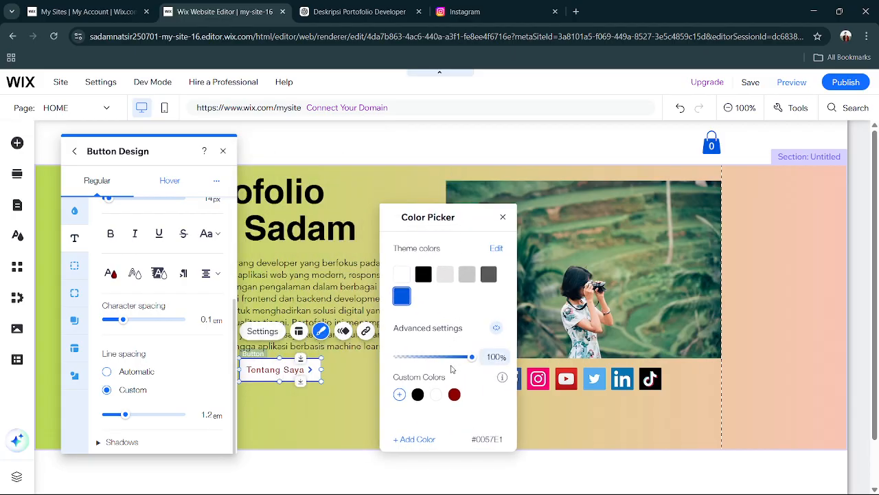
Add the custom green #81E100 and apply it to the button's text.
{"action": "left_click", "coordinate": [400, 394]}
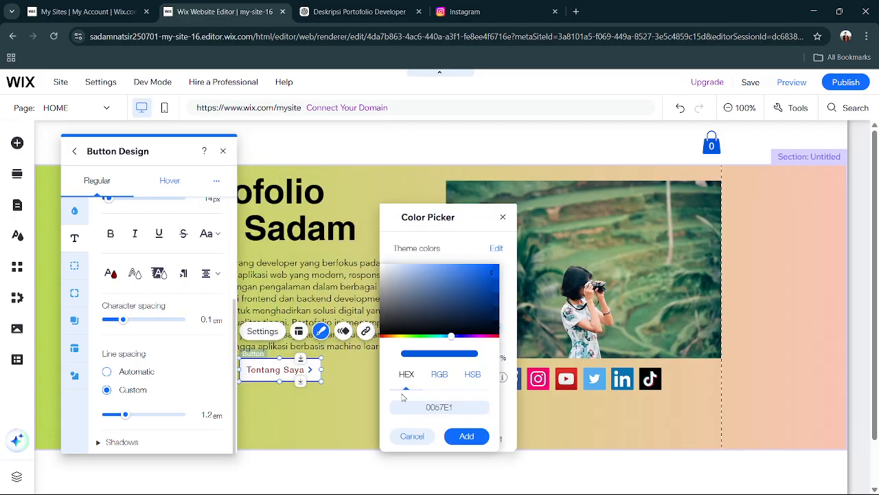
{"action": "left_click", "coordinate": [414, 337]}
{"action": "left_click", "coordinate": [408, 337]}
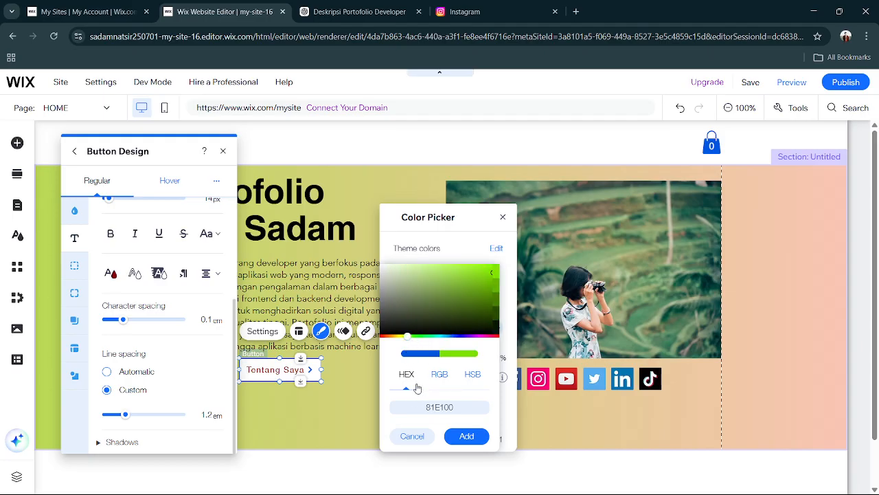
{"action": "left_click", "coordinate": [467, 437]}
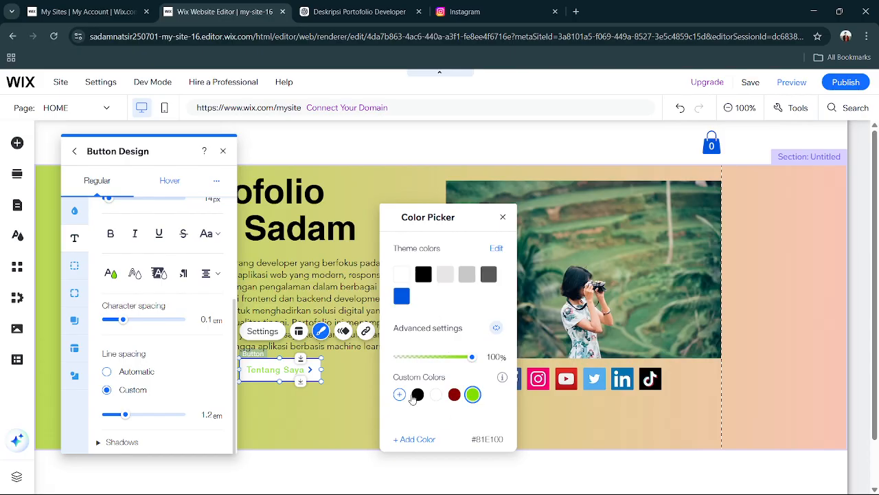
Try dark red #8B0000 and other colours on the button's text, and return it to green #81E100.
{"action": "left_click", "coordinate": [455, 395]}
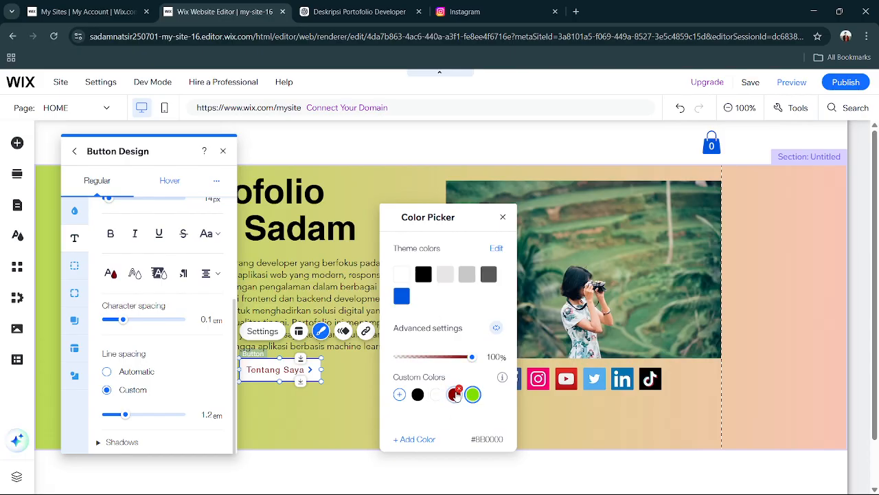
{"action": "left_click", "coordinate": [437, 394]}
{"action": "left_click", "coordinate": [416, 274]}
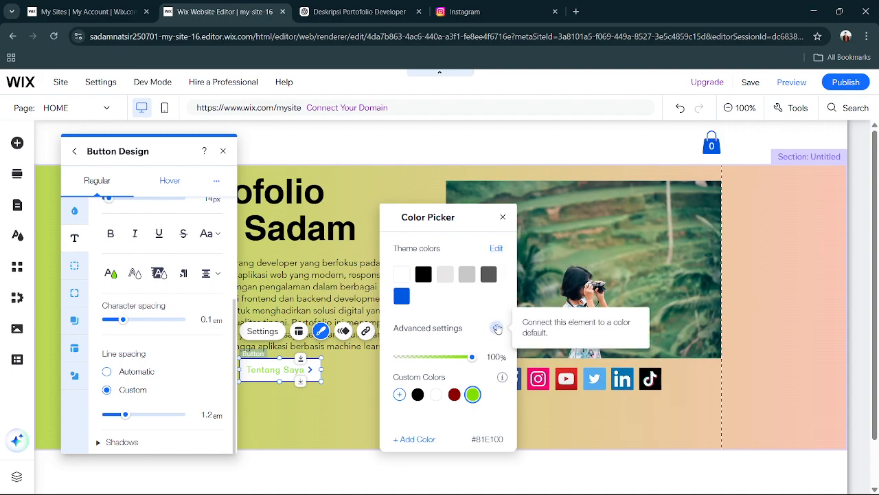
{"action": "left_click", "coordinate": [416, 439]}
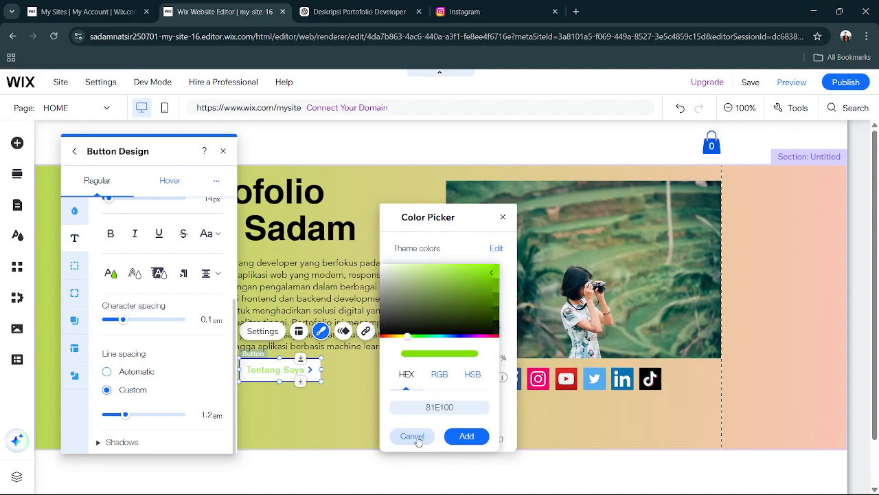
{"action": "left_click", "coordinate": [441, 377]}
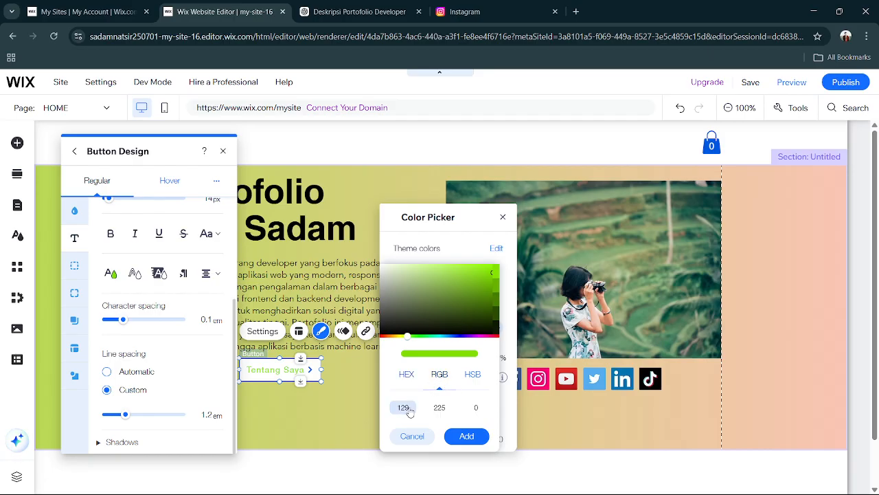
{"action": "left_click", "coordinate": [503, 217]}
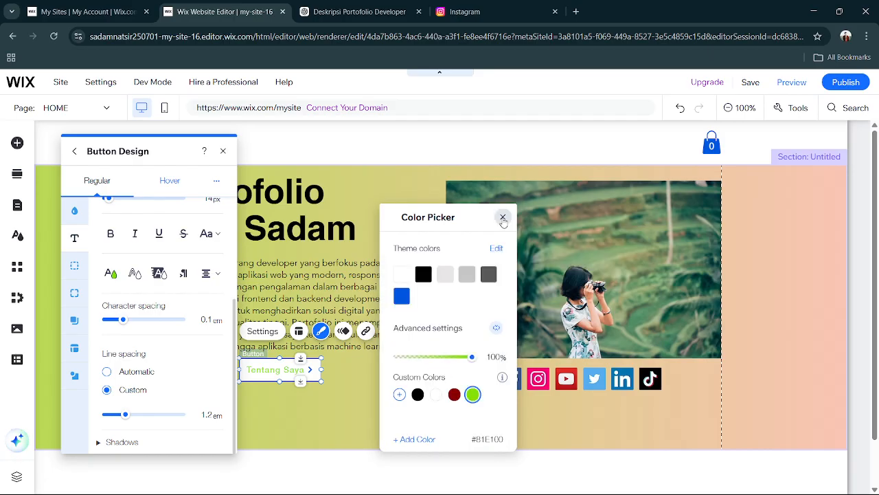
{"action": "left_click", "coordinate": [502, 218]}
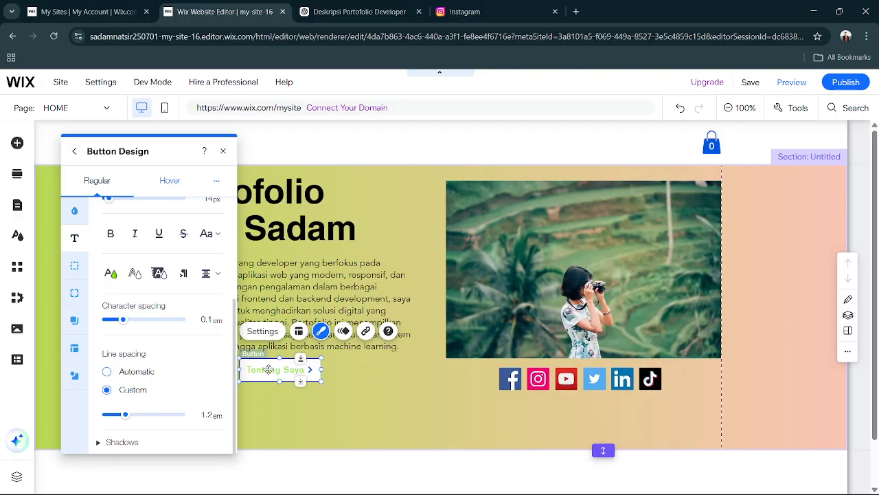
Colour the Tentang Saya button's text with the theme blue and close the button design settings.
{"action": "left_click", "coordinate": [111, 273]}
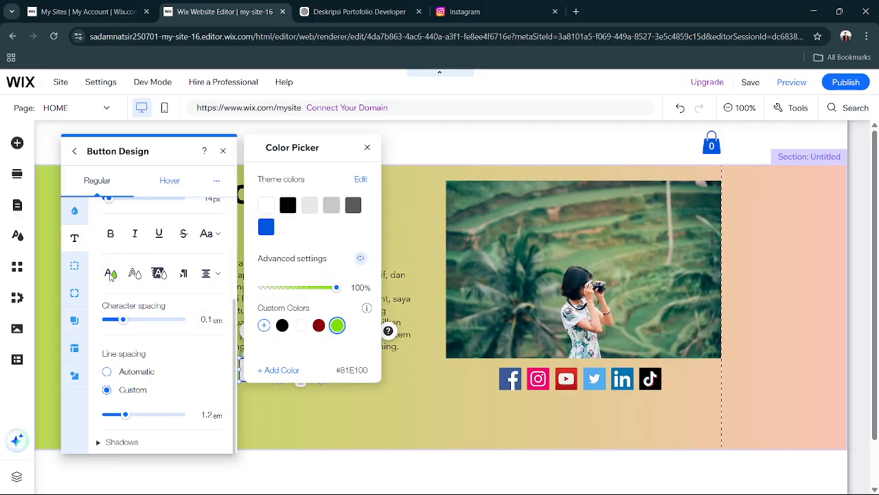
{"action": "left_click", "coordinate": [266, 226]}
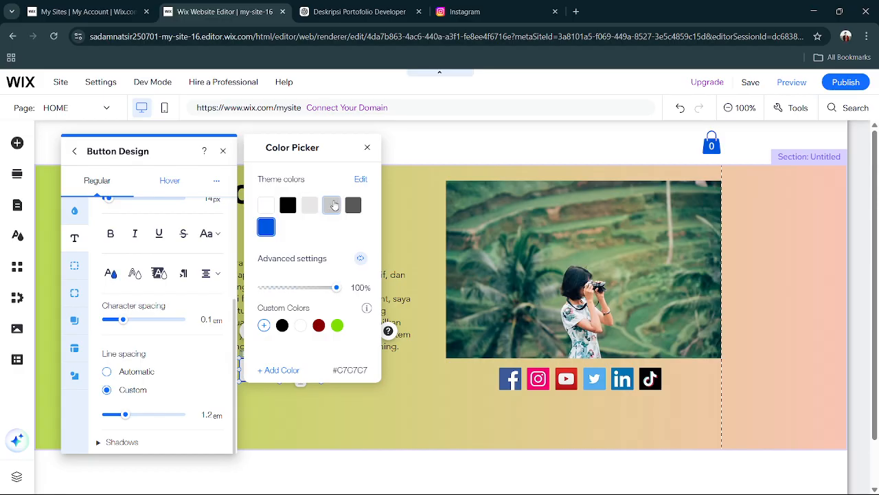
{"action": "left_click", "coordinate": [367, 149]}
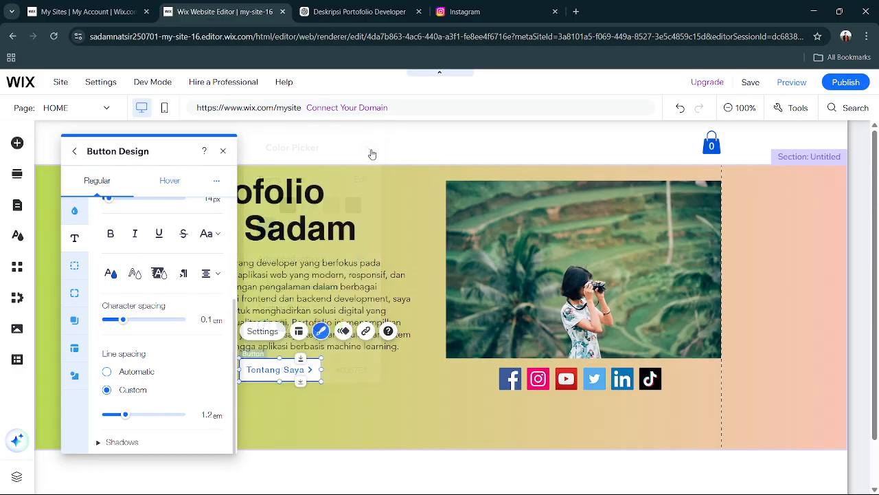
{"action": "left_click", "coordinate": [353, 380]}
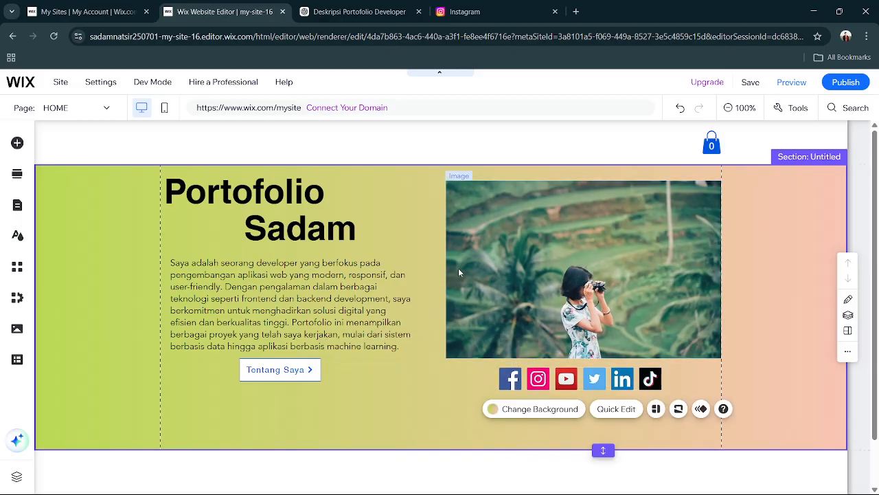
Select both headings, the description, photo, social bar and button together, and nudge them down within the gradient section.
{"action": "left_click", "coordinate": [222, 197]}
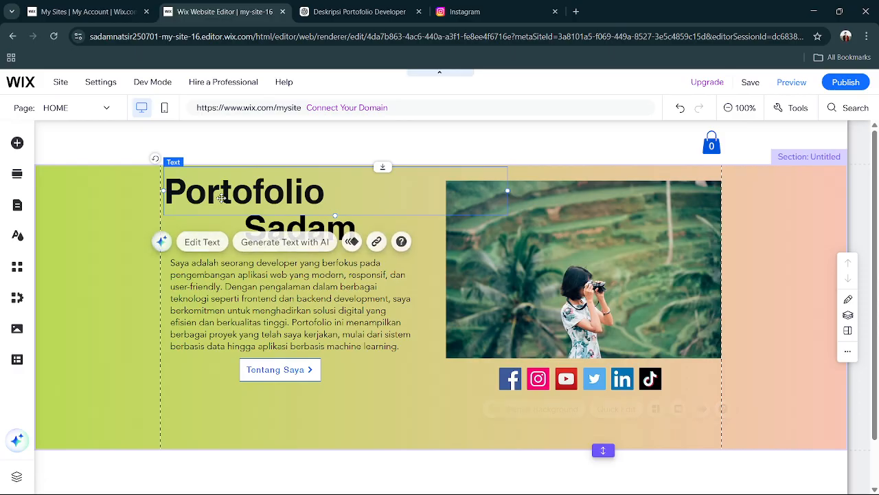
{"action": "left_click", "coordinate": [293, 227], "text": "shift"}
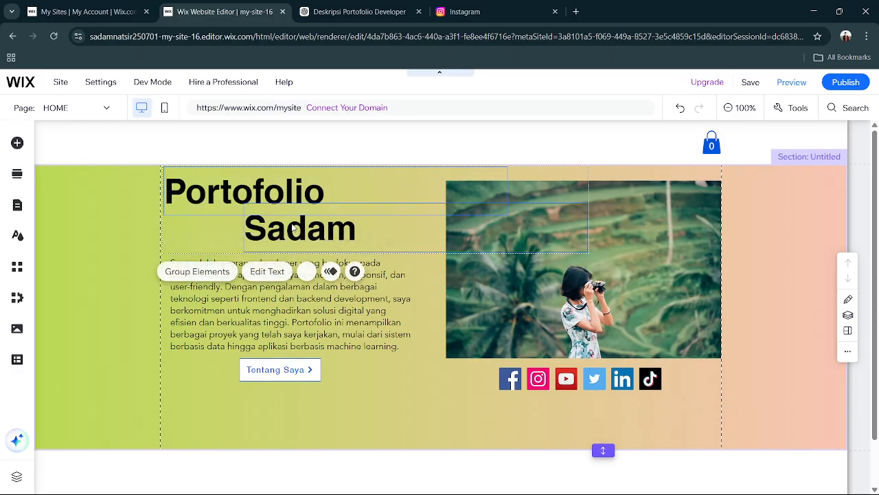
{"action": "left_click", "coordinate": [318, 292], "text": "shift"}
{"action": "left_click", "coordinate": [485, 281], "text": "shift"}
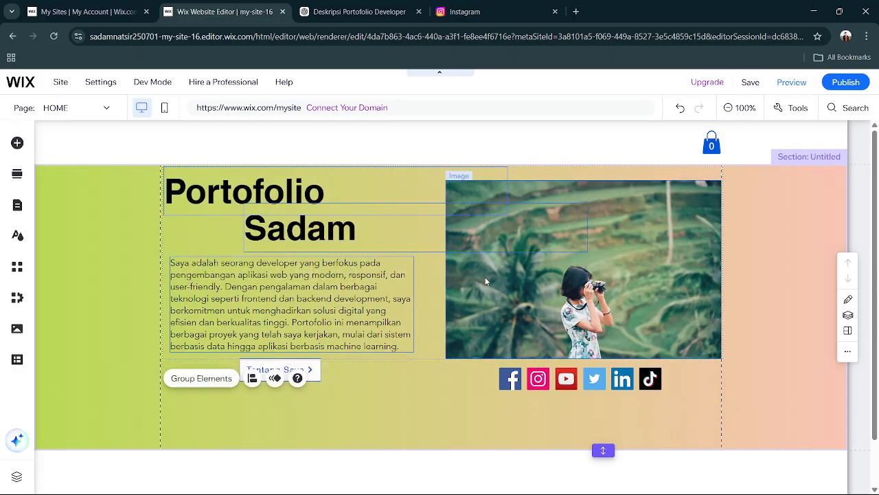
{"action": "left_click", "coordinate": [550, 388], "text": "shift"}
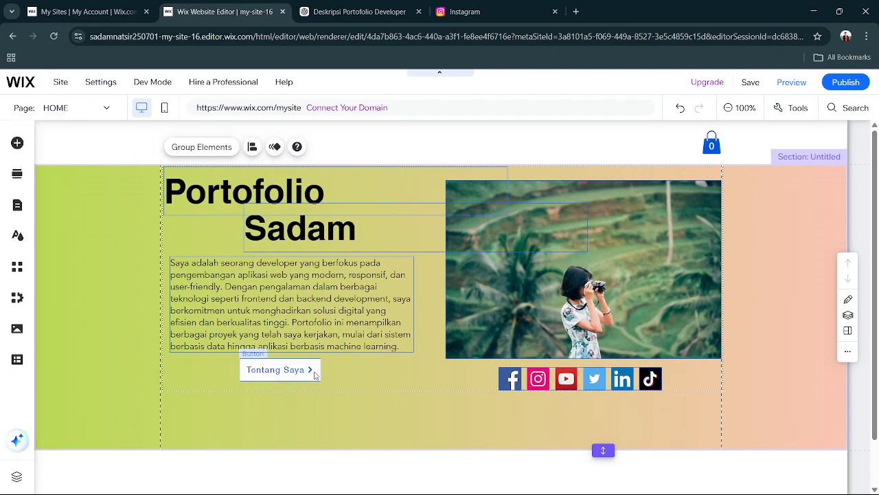
{"action": "key", "text": "Down"}
{"action": "key", "text": "Down"}
{"action": "key", "text": "Down"}
{"action": "key", "text": "Down"}
{"action": "key", "text": "Down"}
{"action": "key", "text": "Down"}
{"action": "key", "text": "Down"}
{"action": "key", "text": "Down"}
{"action": "key", "text": "Down"}
{"action": "key", "text": "Down"}
{"action": "key", "text": "Down"}
{"action": "key", "text": "Down"}
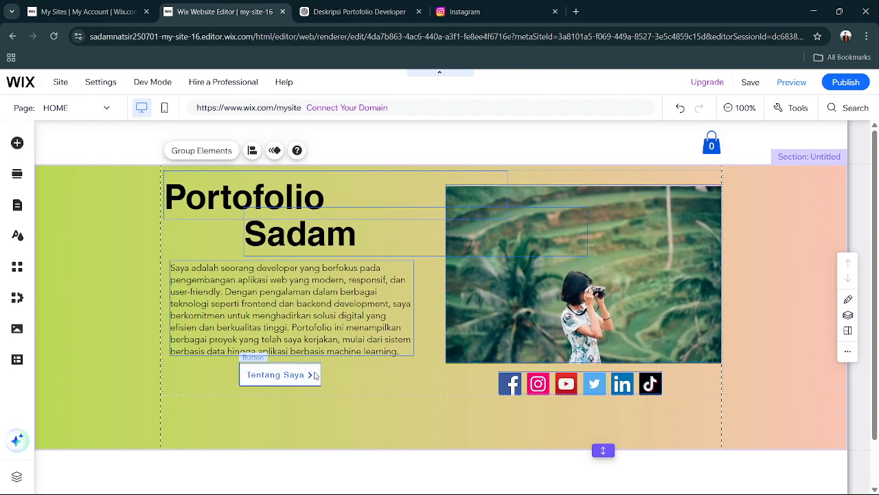
{"action": "key", "text": "Down"}
{"action": "key", "text": "Down"}
{"action": "key", "text": "Down"}
{"action": "key", "text": "Down"}
{"action": "key", "text": "Down"}
{"action": "key", "text": "Down"}
{"action": "key", "text": "Down"}
{"action": "key", "text": "Down"}
{"action": "key", "text": "Down"}
{"action": "key", "text": "Down"}
{"action": "key", "text": "Down"}
{"action": "key", "text": "Down"}
{"action": "key", "text": "Down"}
{"action": "key", "text": "Down"}
{"action": "key", "text": "Down"}
{"action": "key", "text": "Down"}
{"action": "key", "text": "Down"}
{"action": "key", "text": "Down"}
{"action": "key", "text": "Down"}
{"action": "key", "text": "Down"}
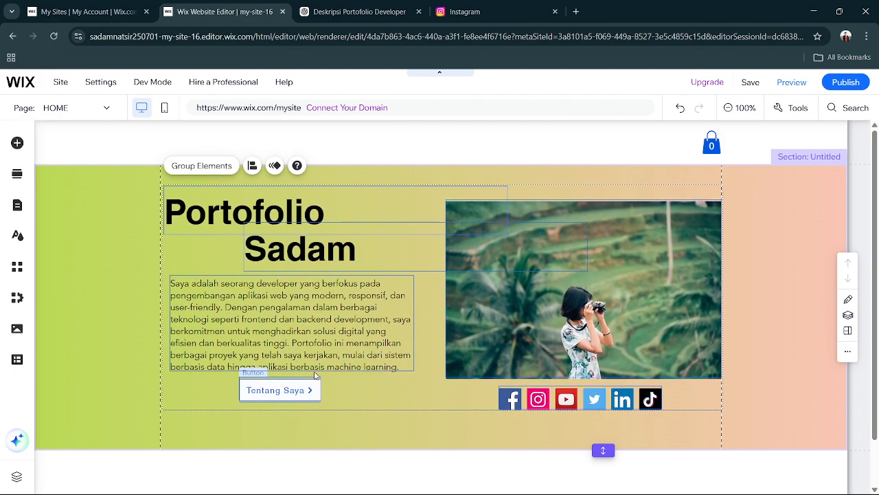
{"action": "key", "text": "Down"}
{"action": "key", "text": "Down"}
{"action": "key", "text": "Down"}
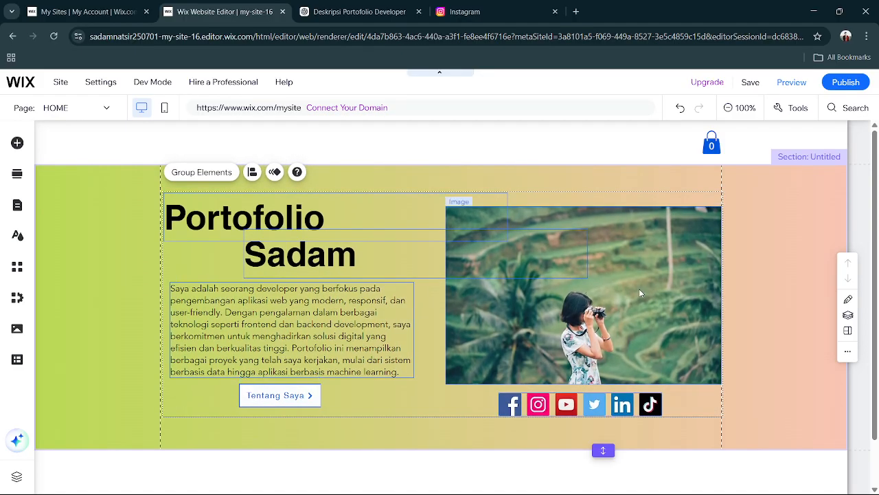
{"action": "left_click", "coordinate": [798, 289]}
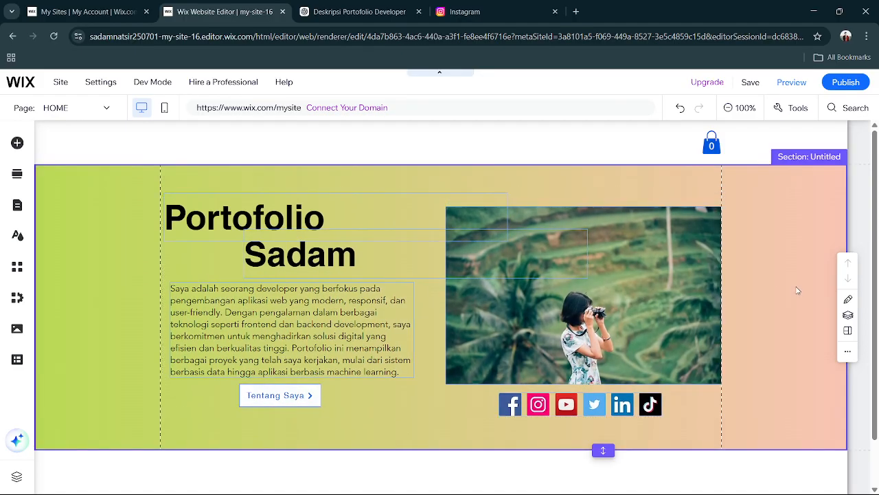
Preview the rearranged home page and return to the editor.
{"action": "left_click", "coordinate": [790, 83]}
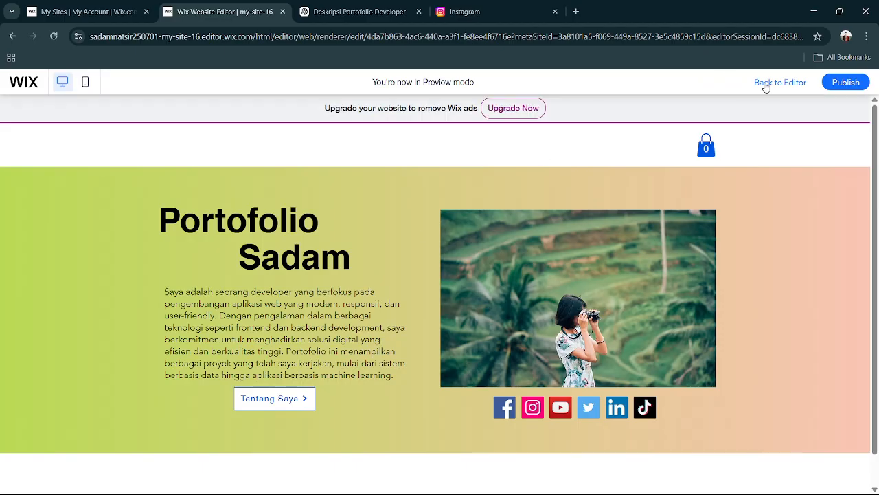
{"action": "left_click", "coordinate": [780, 83]}
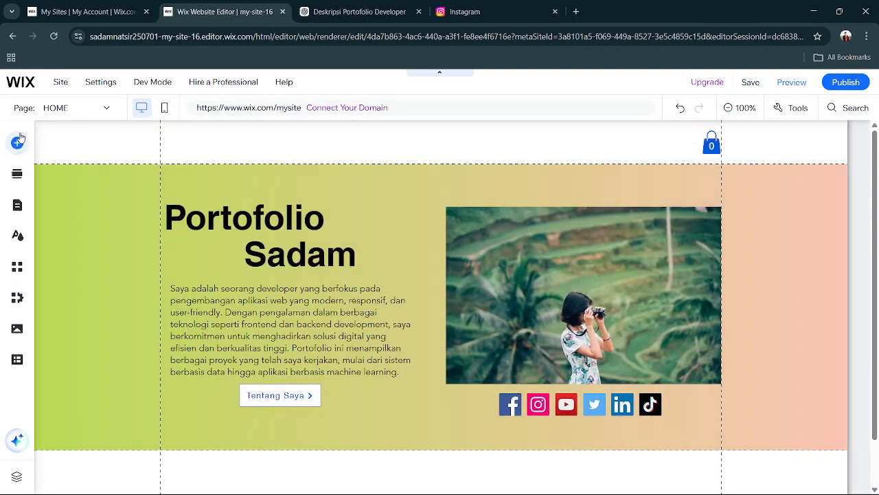
Look through the addable elements, including the image, button, strip, decorative, gallery and menu categories.
{"action": "left_click", "coordinate": [17, 142]}
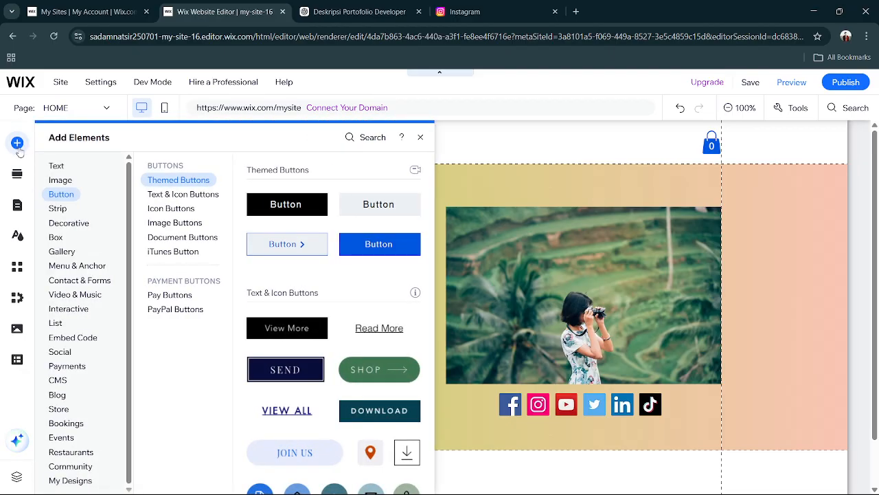
{"action": "left_click", "coordinate": [57, 167]}
{"action": "left_click", "coordinate": [61, 183]}
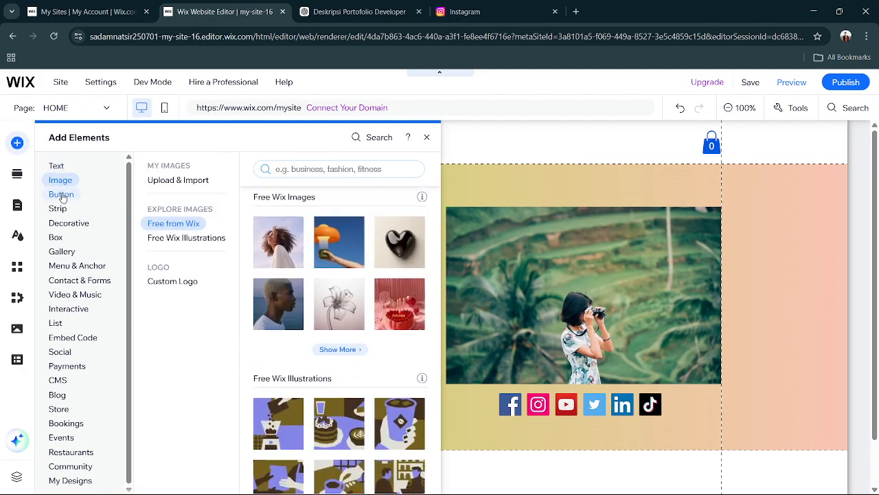
{"action": "left_click", "coordinate": [62, 194]}
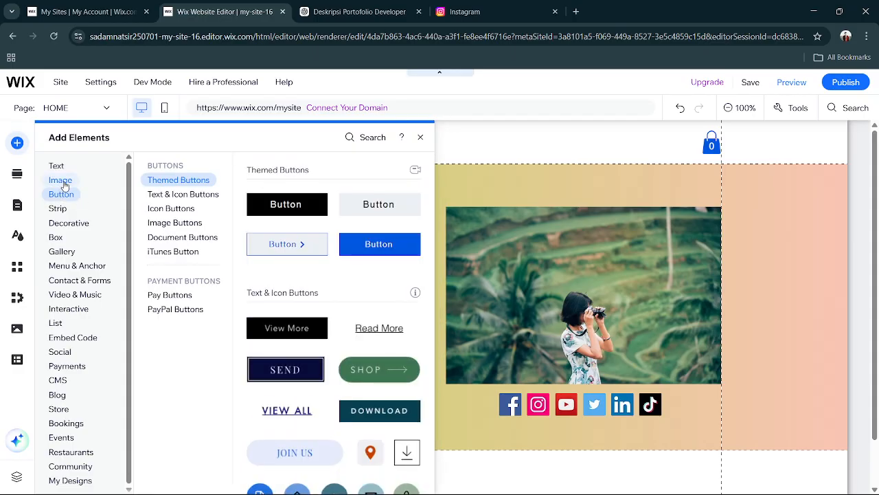
{"action": "left_click", "coordinate": [59, 210]}
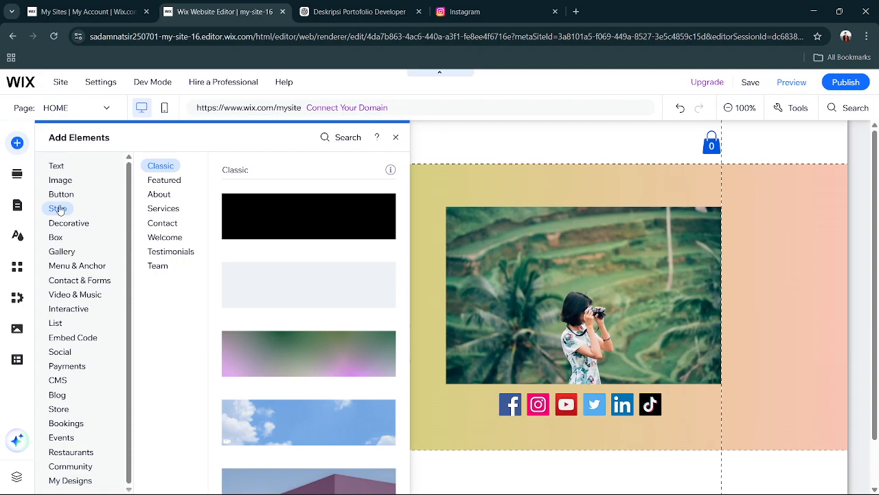
{"action": "left_click", "coordinate": [176, 184]}
{"action": "left_click", "coordinate": [62, 224]}
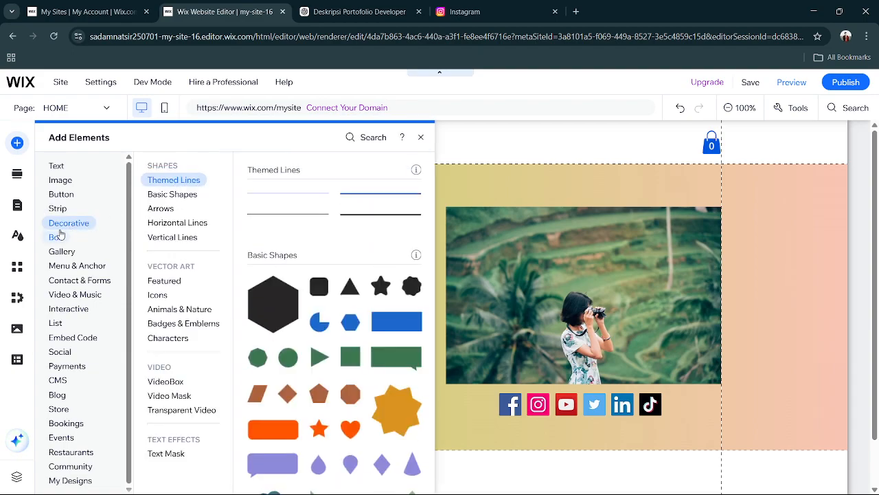
{"action": "left_click", "coordinate": [64, 252]}
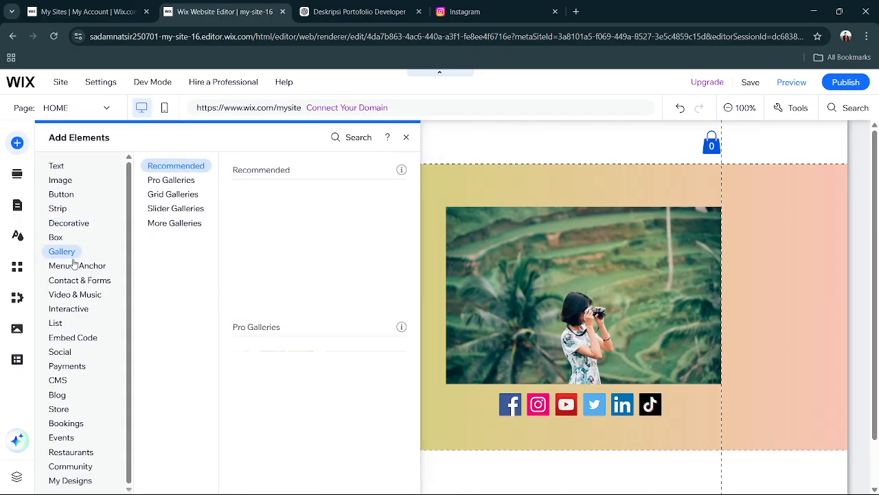
{"action": "left_click", "coordinate": [74, 265]}
{"action": "left_click", "coordinate": [84, 280]}
{"action": "left_click", "coordinate": [66, 253]}
Add the plain horizontal menu with the underlined blue current page and place it in the header beside the cart icon.
{"action": "left_click", "coordinate": [75, 268]}
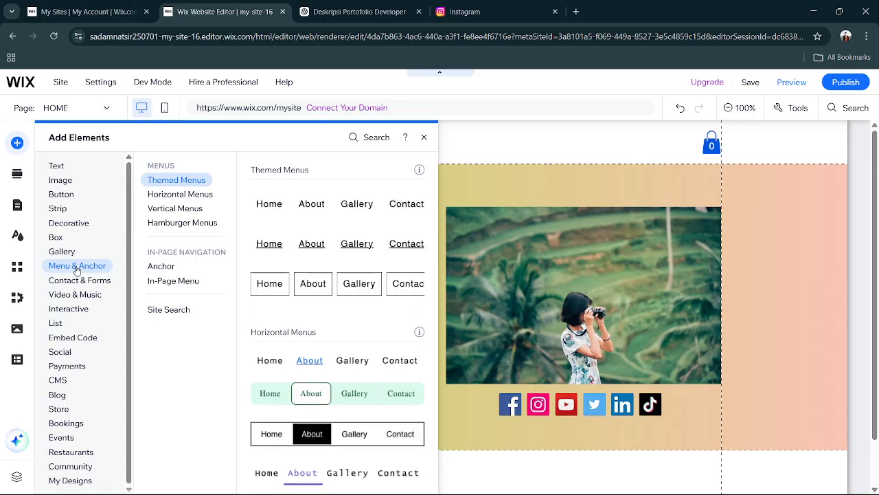
{"action": "left_click", "coordinate": [198, 208]}
{"action": "left_click", "coordinate": [201, 197]}
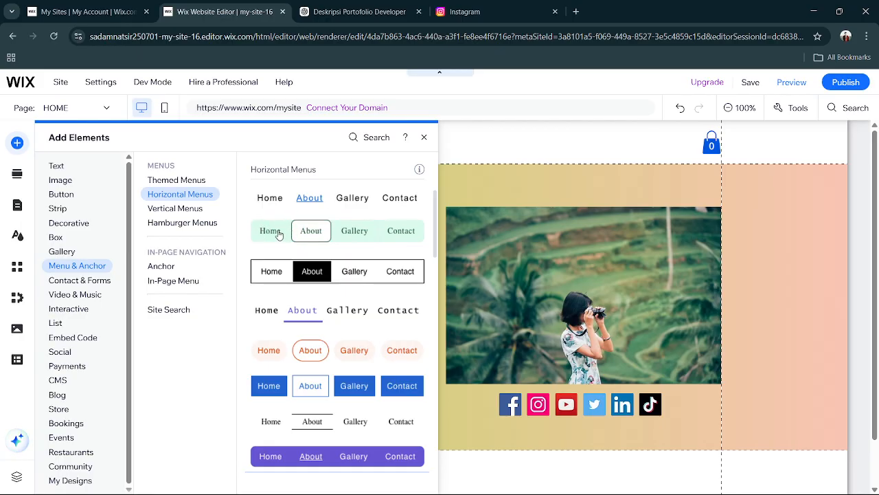
{"action": "left_click", "coordinate": [371, 199]}
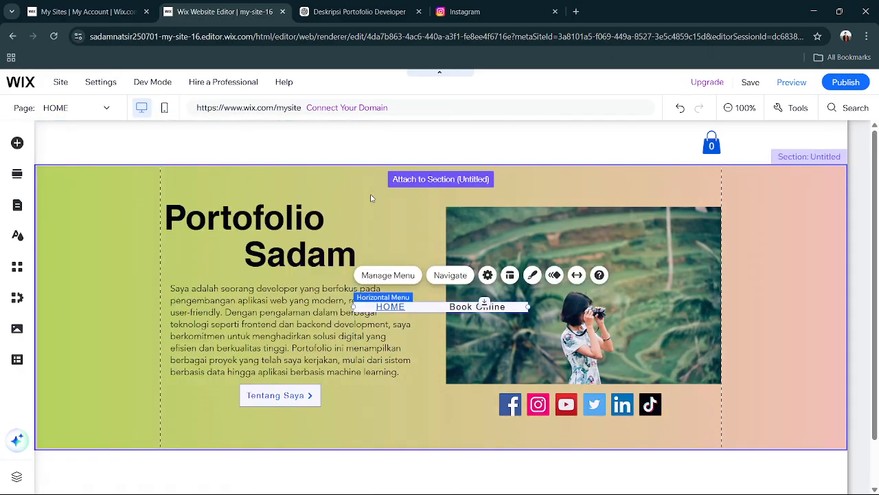
{"action": "left_click_drag", "start_coordinate": [436, 309], "coordinate": [568, 147]}
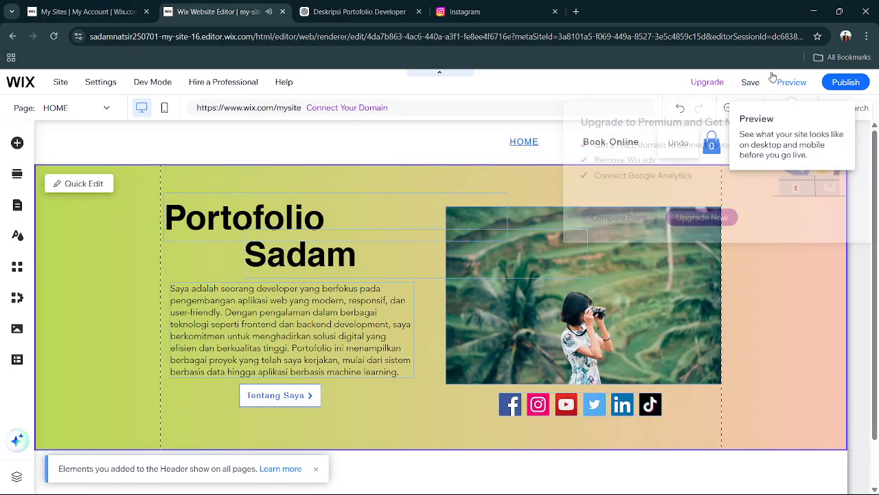
Preview the home page with its header menu and return to the editor.
{"action": "left_click", "coordinate": [784, 84]}
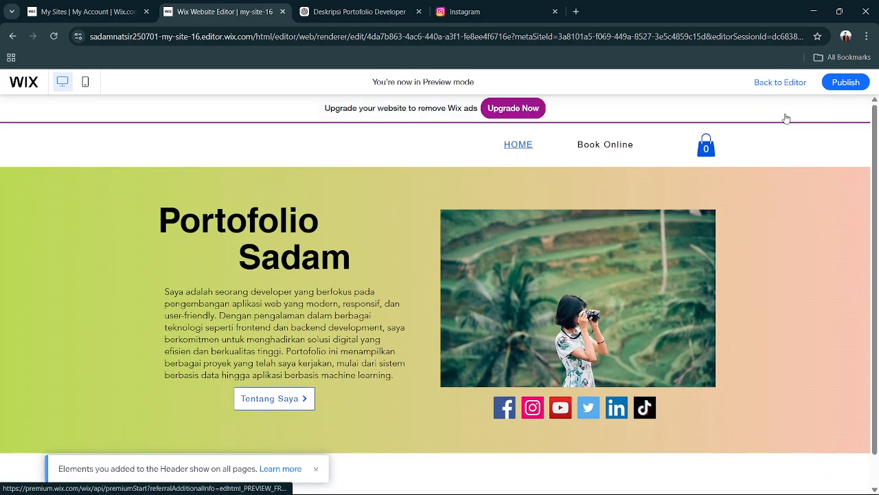
{"action": "left_click", "coordinate": [801, 83]}
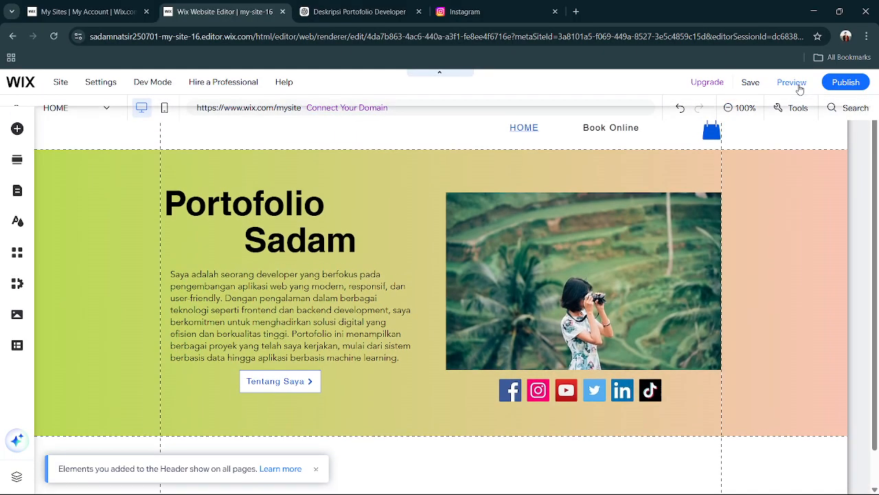
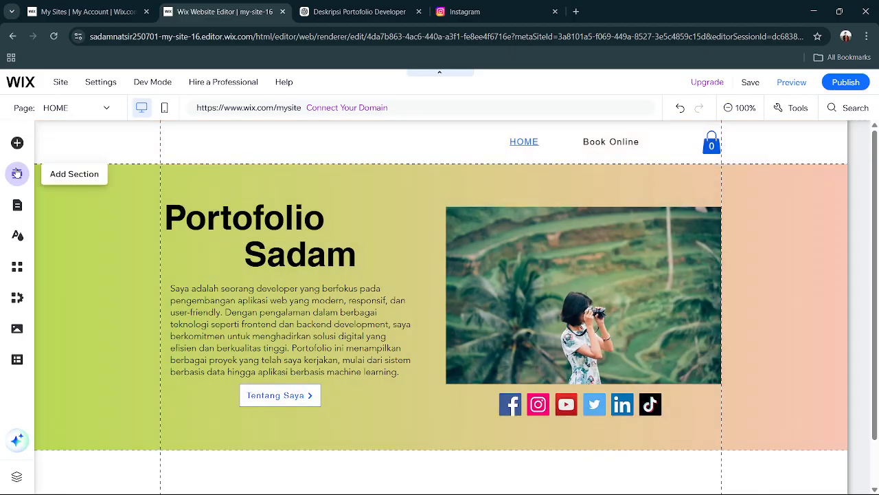
Look through the ready-made section designs in the Welcome and About categories.
{"action": "left_click", "coordinate": [17, 174]}
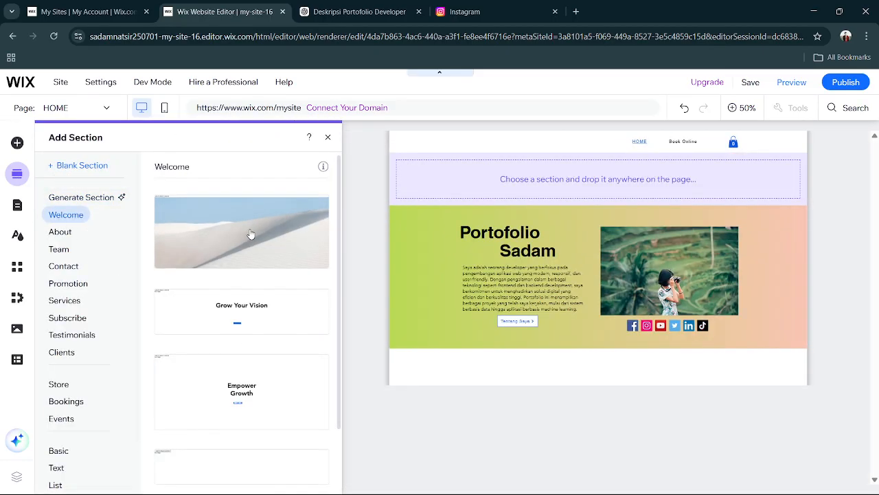
{"action": "scroll", "coordinate": [232, 285], "scroll_direction": "down", "scroll_amount": 1}
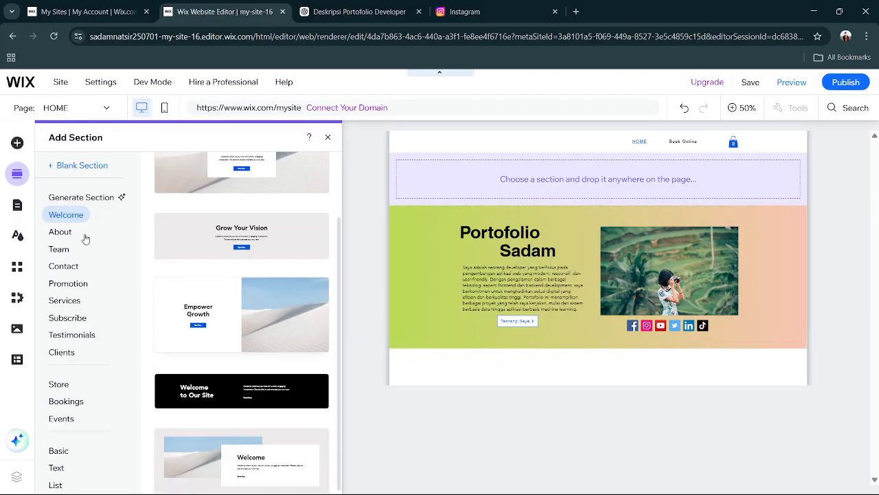
{"action": "left_click", "coordinate": [60, 232]}
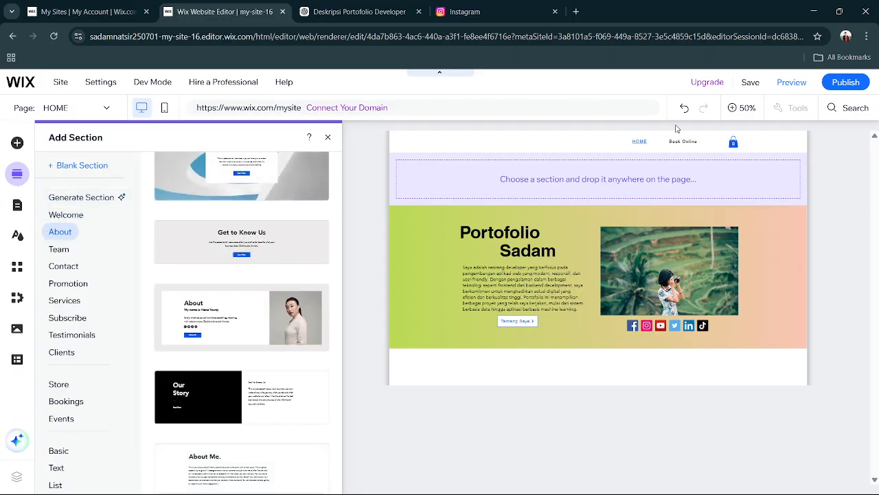
Hide the Book Online page from the site menu.
{"action": "left_click", "coordinate": [17, 208]}
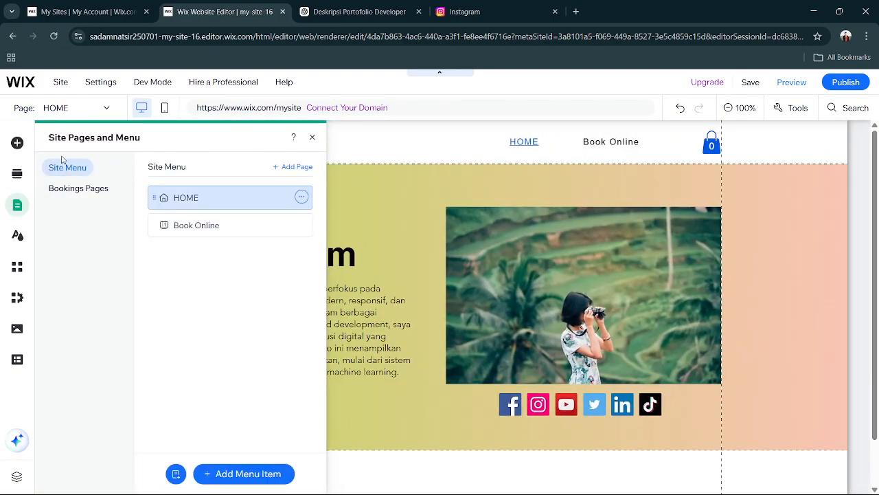
{"action": "left_click", "coordinate": [215, 225]}
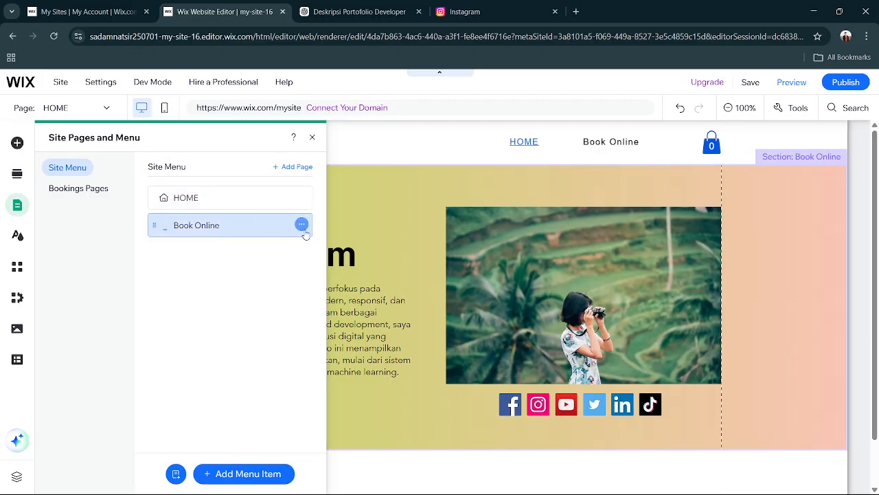
{"action": "left_click", "coordinate": [302, 225]}
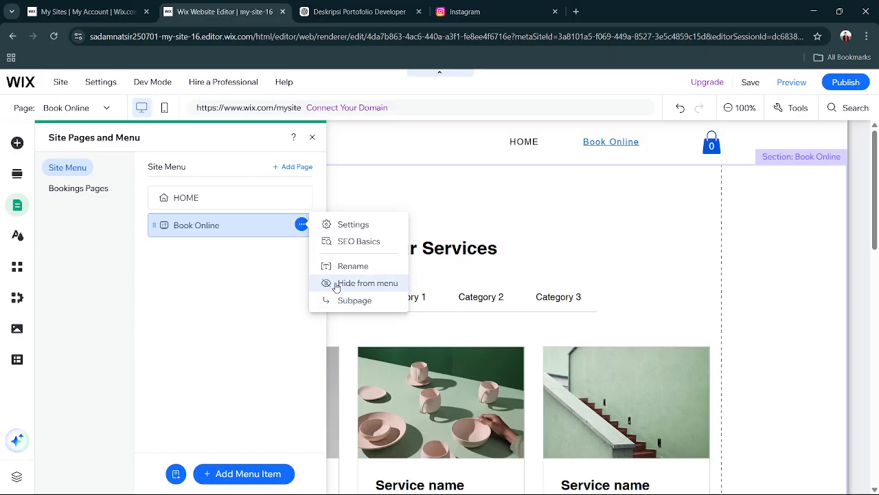
{"action": "left_click", "coordinate": [362, 226]}
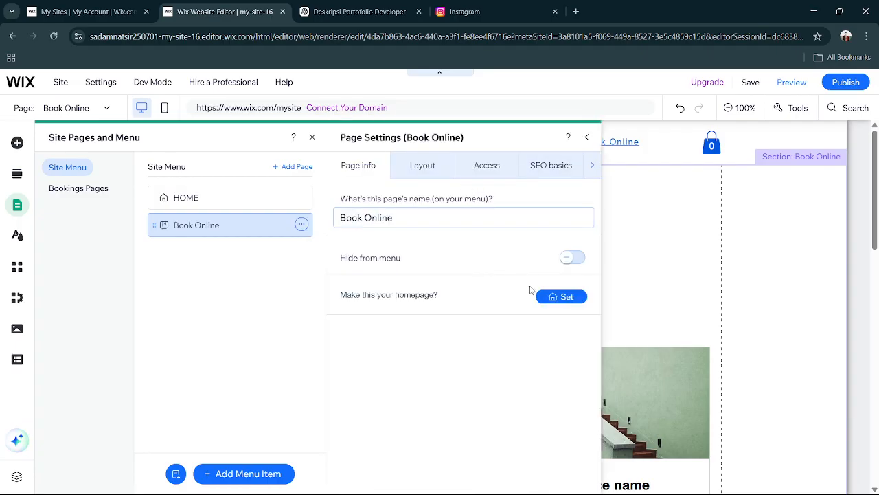
{"action": "left_click", "coordinate": [587, 139]}
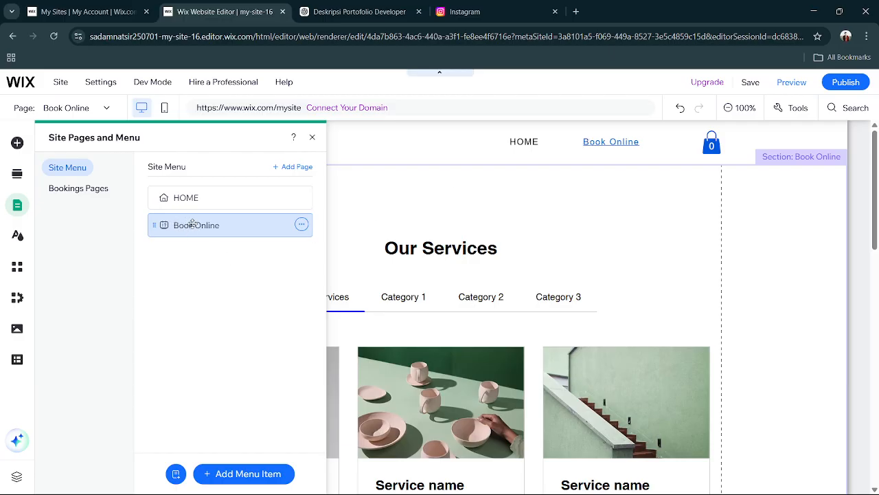
{"action": "left_click", "coordinate": [301, 224]}
{"action": "left_click", "coordinate": [346, 292]}
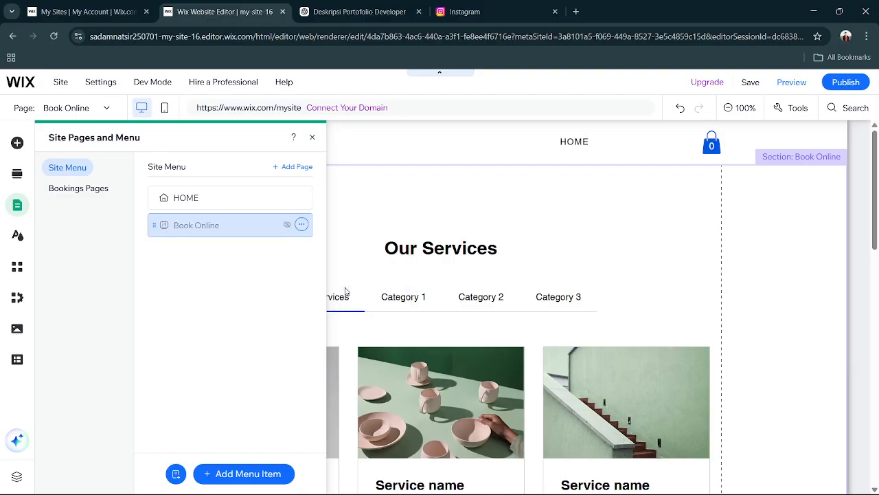
Add a site page from the Profile template in the About category and name it Tentang Saya.
{"action": "left_click", "coordinate": [226, 197]}
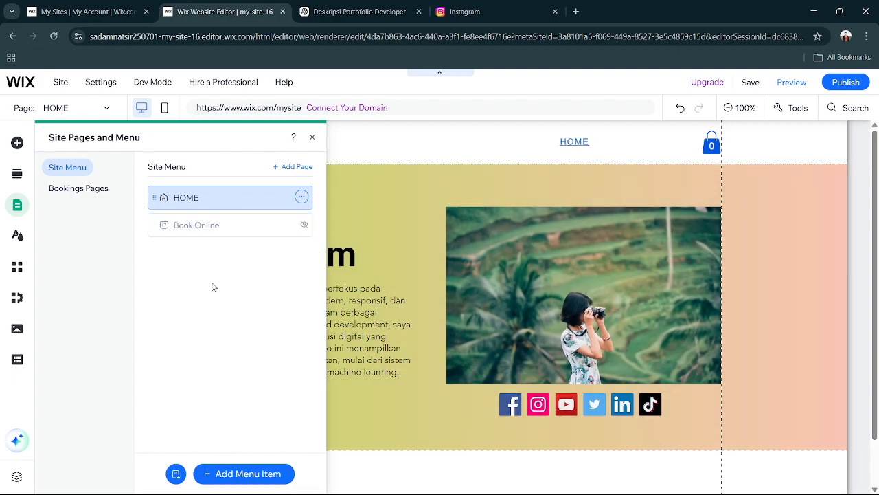
{"action": "left_click", "coordinate": [250, 473]}
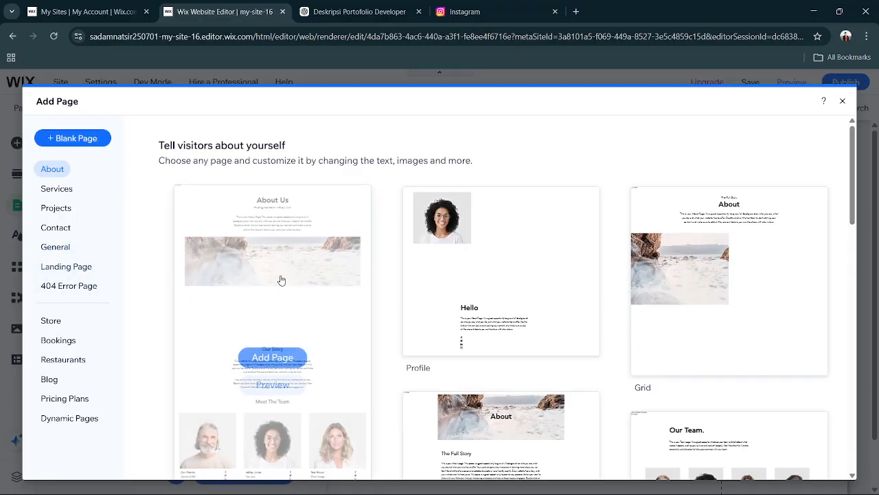
{"action": "mouse_move", "coordinate": [650, 304]}
{"action": "scroll", "coordinate": [649, 304], "scroll_direction": "down", "scroll_amount": 7}
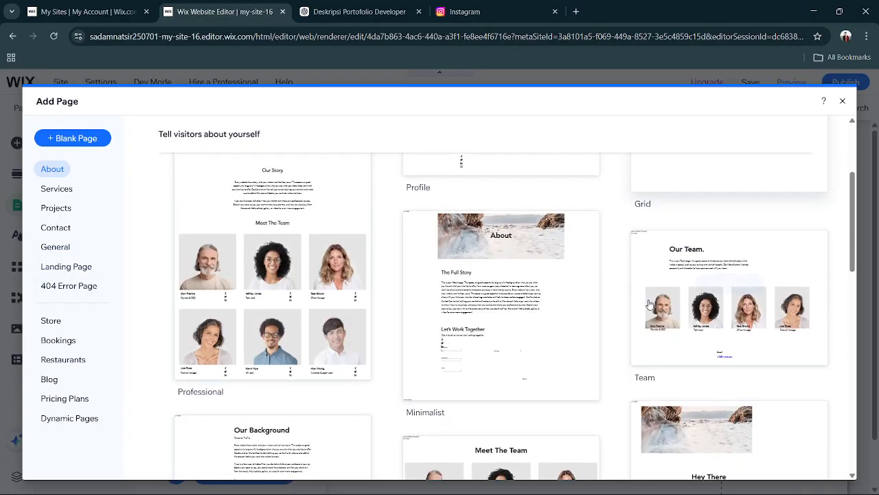
{"action": "scroll", "coordinate": [649, 303], "scroll_direction": "down", "scroll_amount": 3}
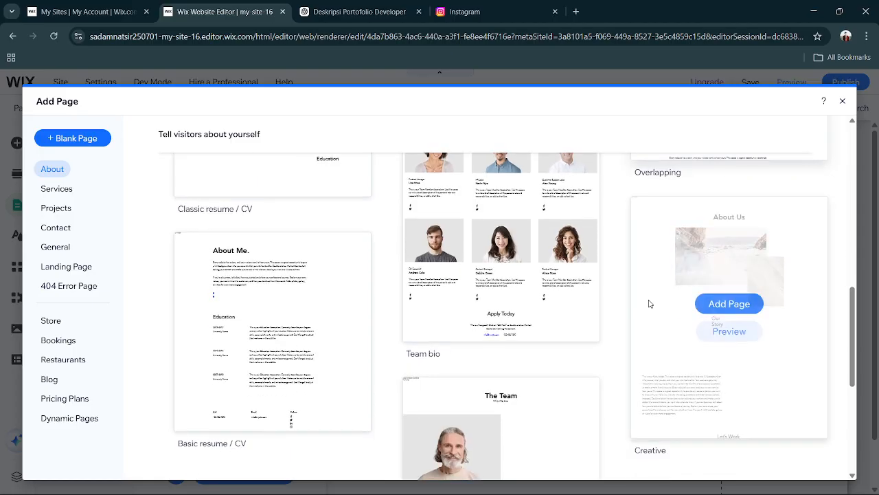
{"action": "scroll", "coordinate": [650, 304], "scroll_direction": "down", "scroll_amount": 3}
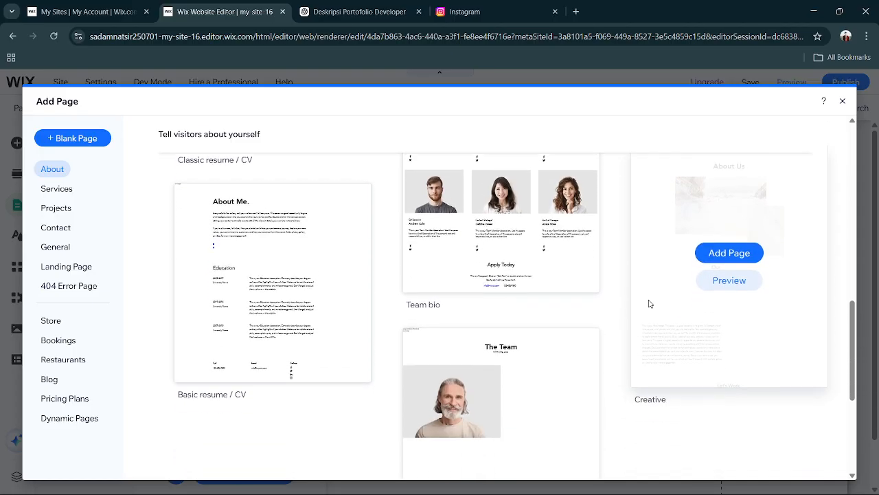
{"action": "scroll", "coordinate": [649, 304], "scroll_direction": "down", "scroll_amount": 3}
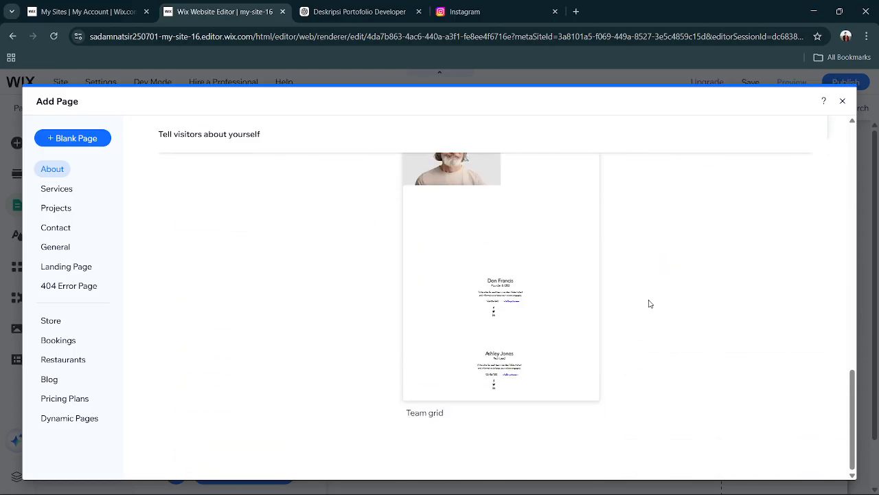
{"action": "scroll", "coordinate": [500, 347], "scroll_direction": "up", "scroll_amount": 10}
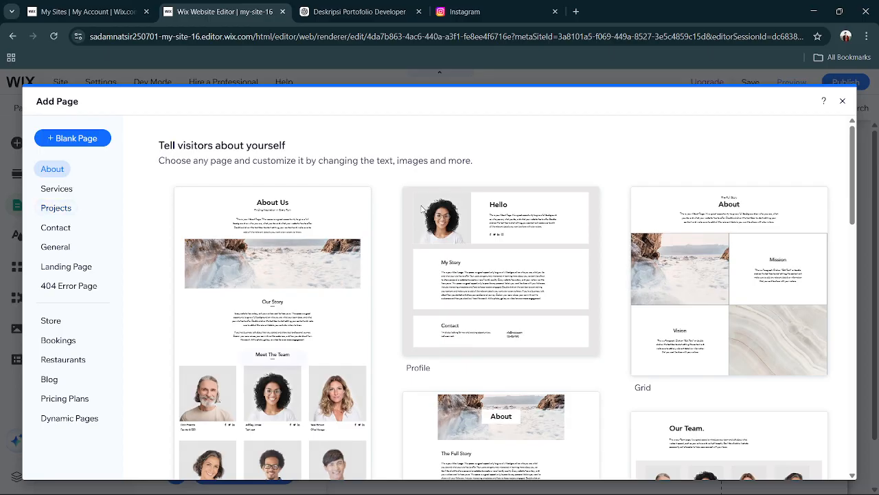
{"action": "mouse_move", "coordinate": [459, 236]}
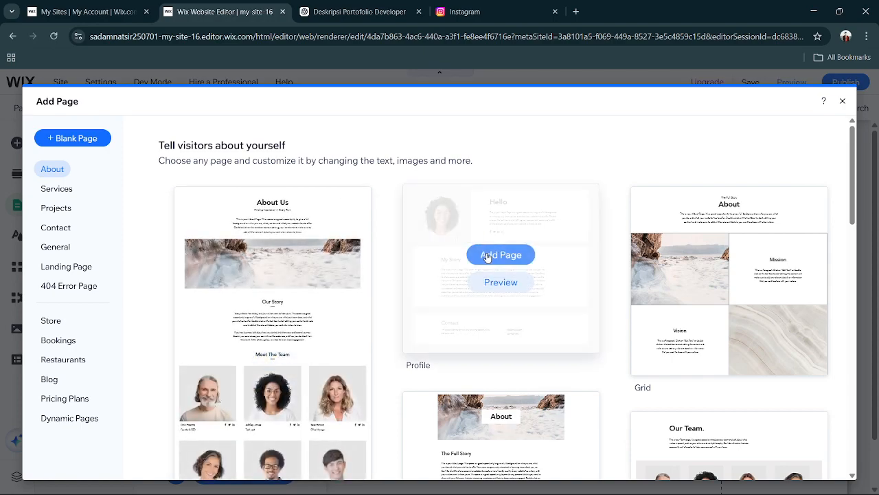
{"action": "left_click", "coordinate": [501, 254]}
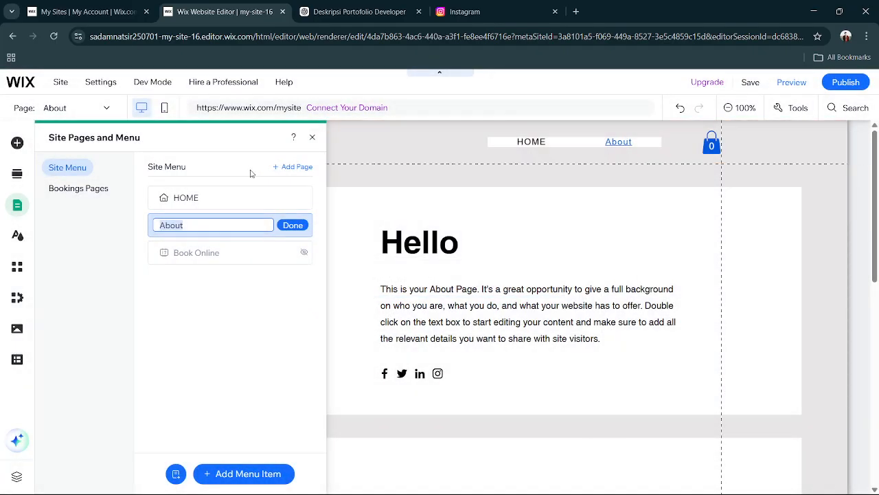
{"action": "type", "text": "Tentang Saya"}
{"action": "left_click", "coordinate": [292, 225]}
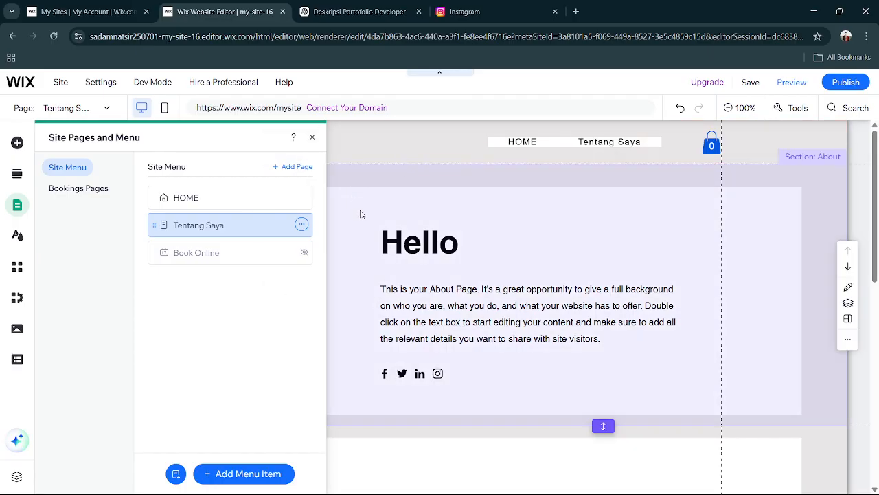
{"action": "left_click", "coordinate": [359, 212]}
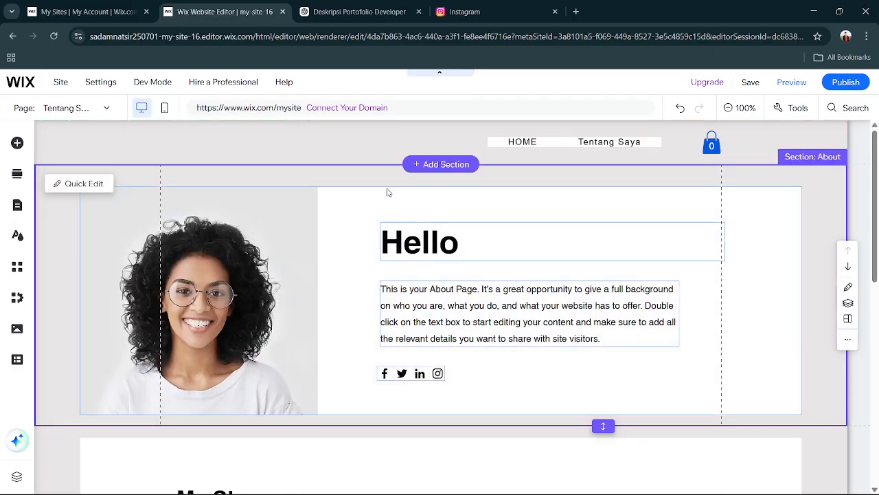
Give the Hello strip a linear gradient background with the saved green #81E100 as its starting color.
{"action": "left_click", "coordinate": [393, 195]}
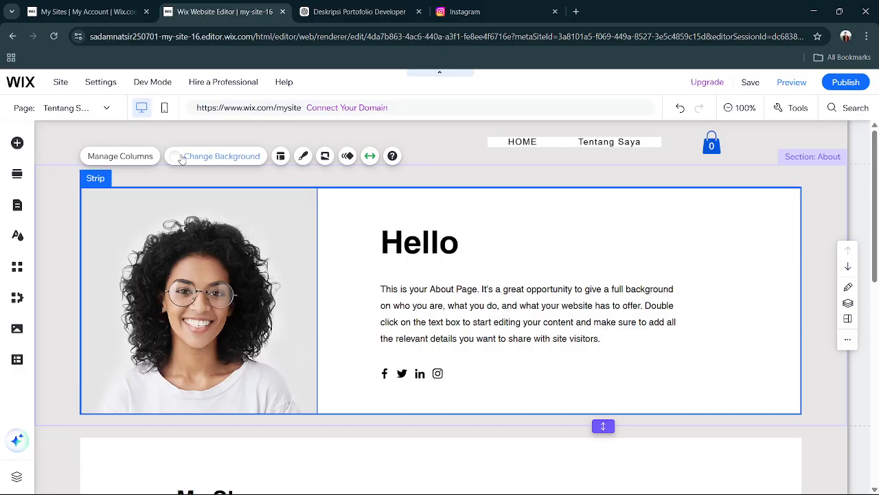
{"action": "left_click", "coordinate": [182, 157]}
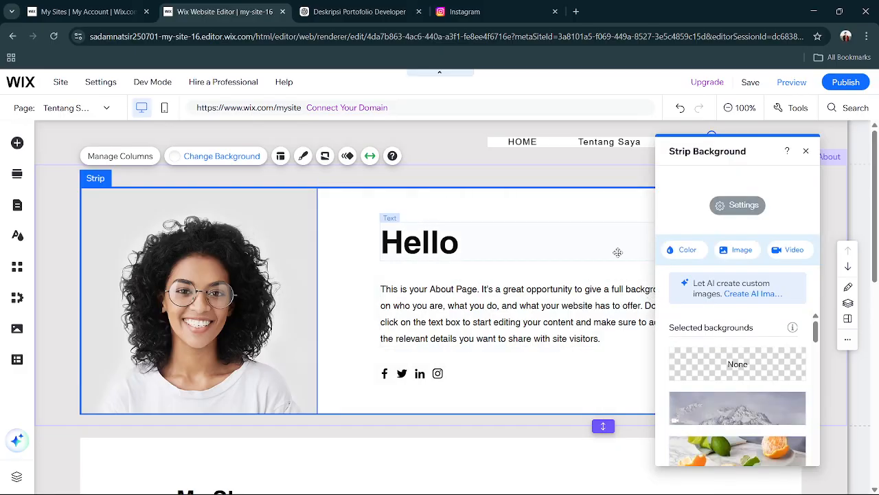
{"action": "scroll", "coordinate": [734, 398], "scroll_direction": "down", "scroll_amount": 2}
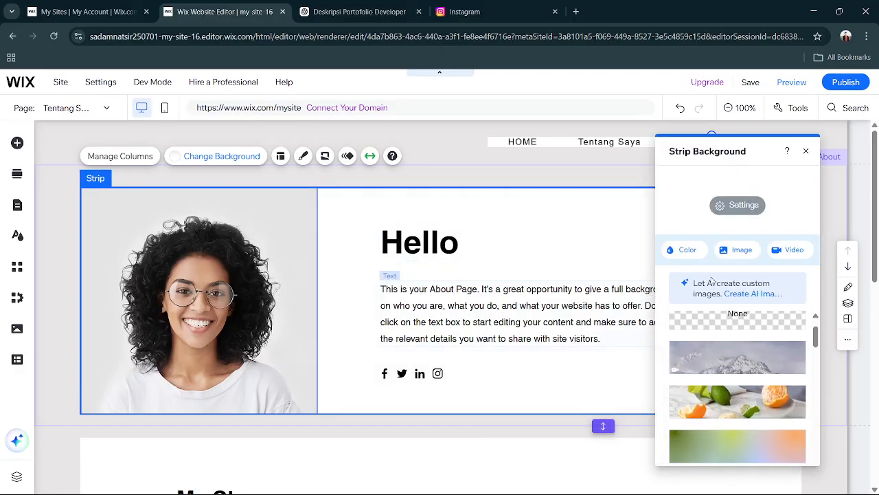
{"action": "left_click", "coordinate": [698, 255]}
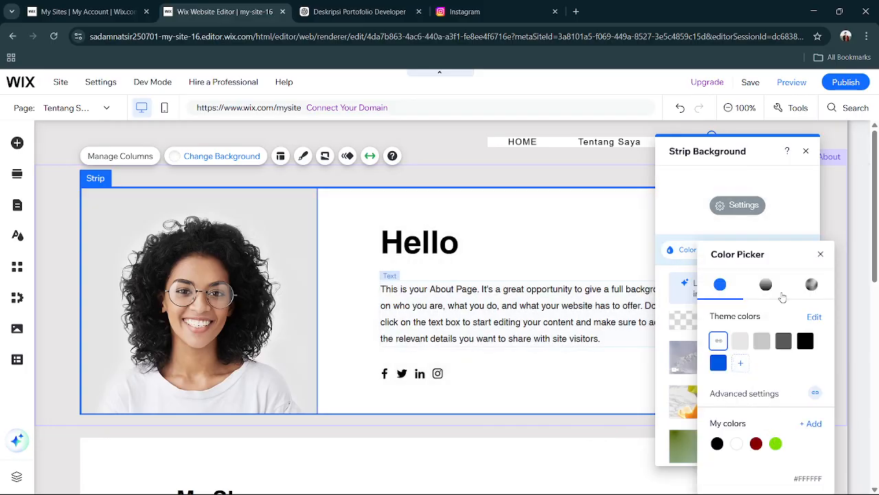
{"action": "left_click", "coordinate": [768, 287]}
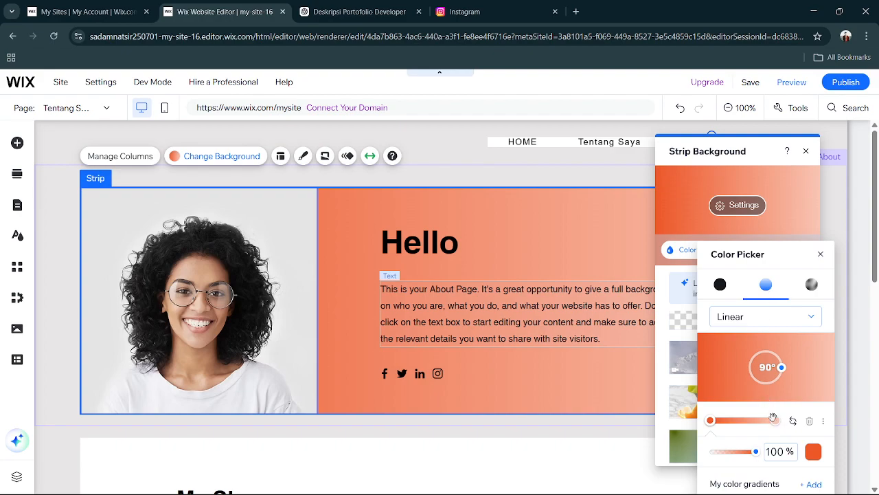
{"action": "left_click", "coordinate": [811, 452]}
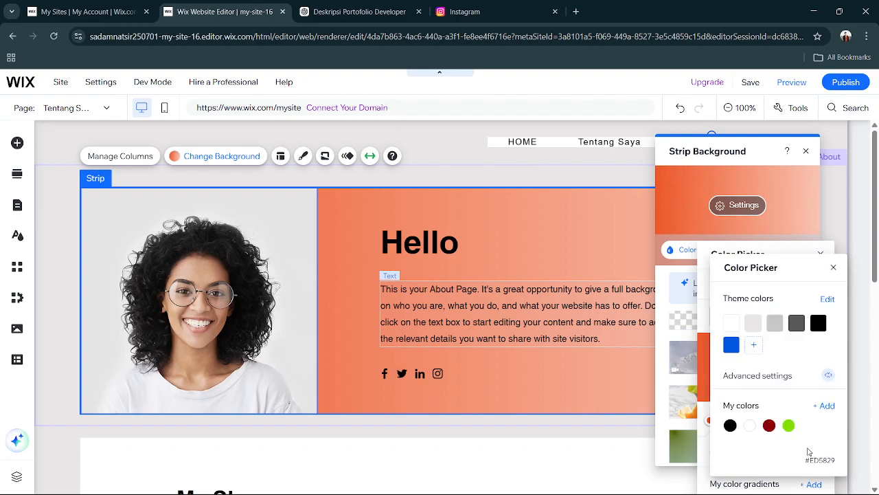
{"action": "left_click", "coordinate": [789, 425]}
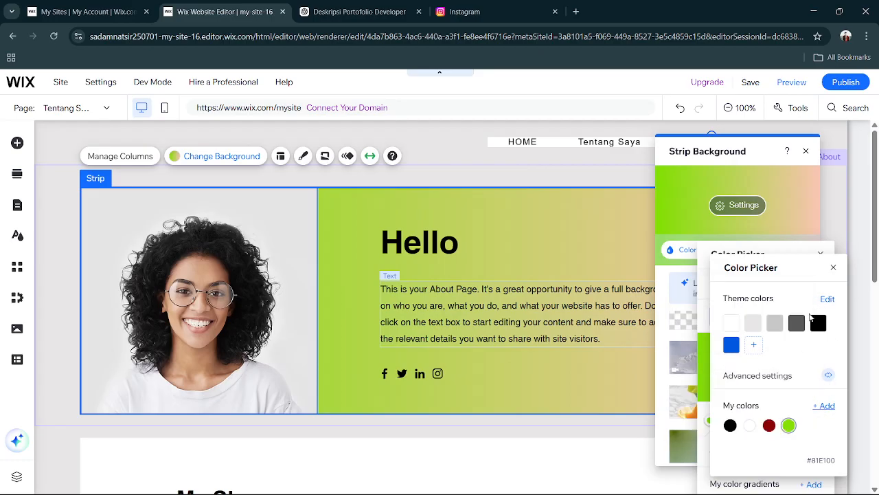
{"action": "left_click", "coordinate": [833, 269]}
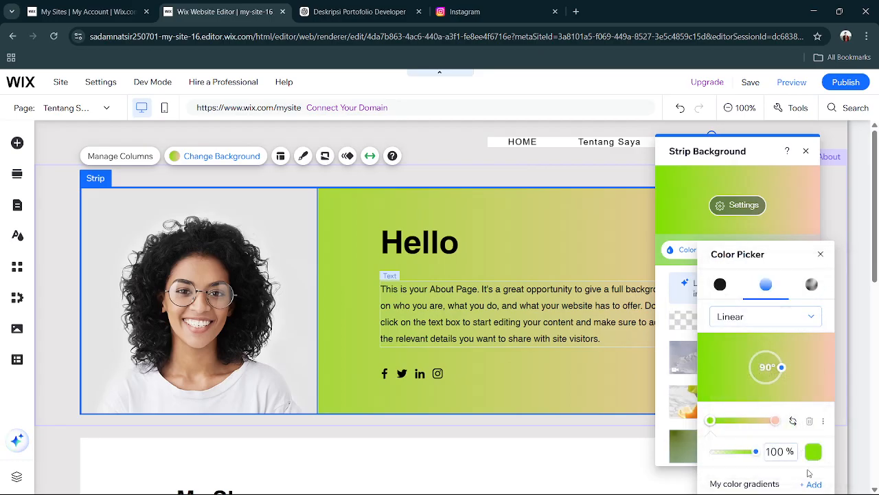
{"action": "left_click", "coordinate": [823, 255]}
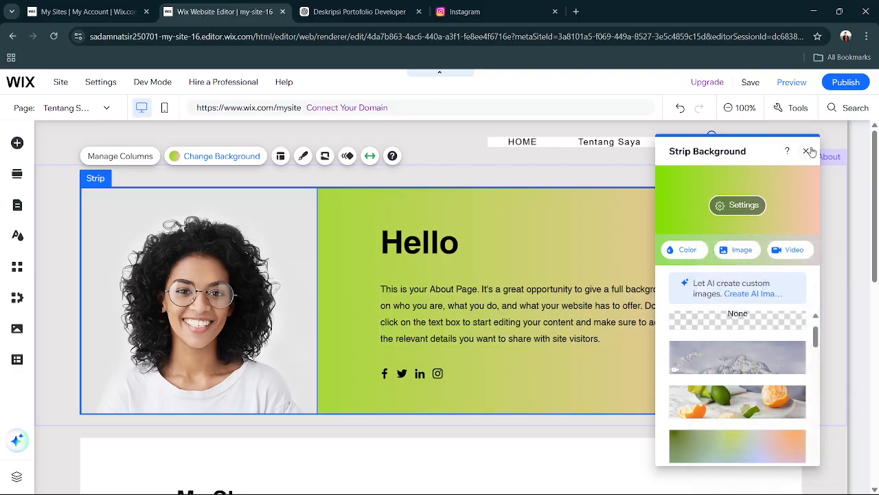
{"action": "left_click", "coordinate": [809, 151]}
Delete the social bar below the description text in the Hello strip.
{"action": "scroll", "coordinate": [661, 282], "scroll_direction": "down", "scroll_amount": 7}
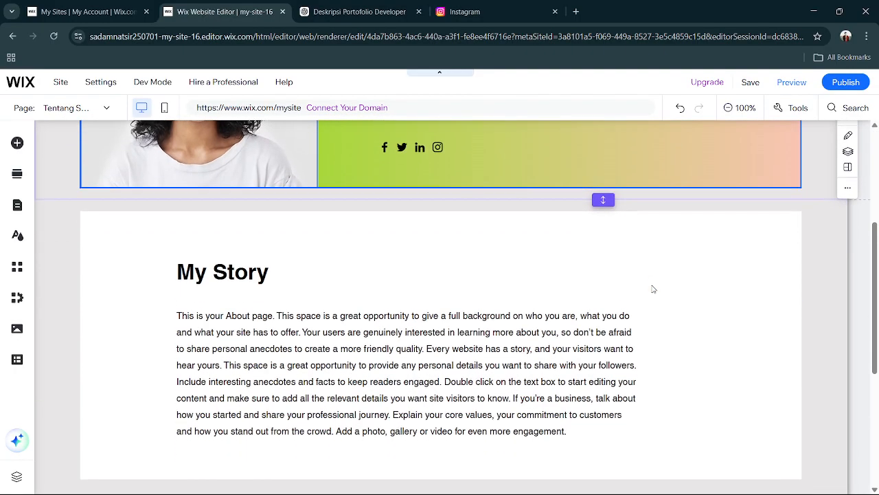
{"action": "scroll", "coordinate": [653, 289], "scroll_direction": "up", "scroll_amount": 8}
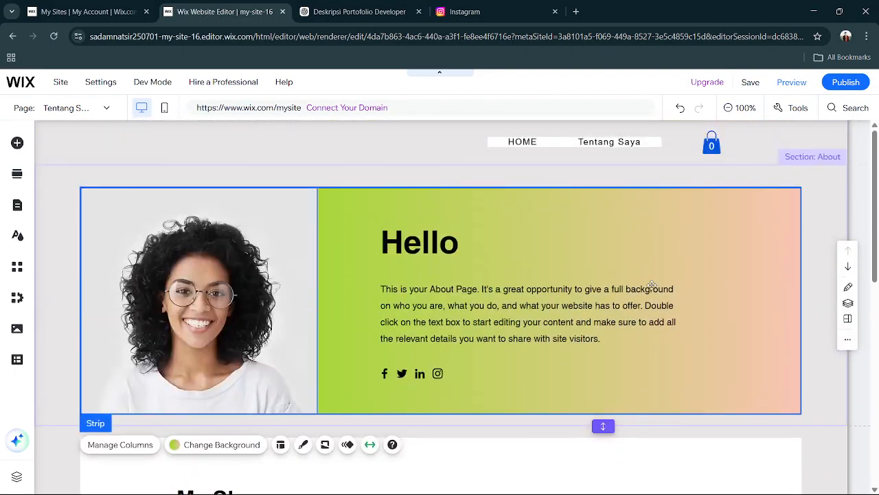
{"action": "left_click", "coordinate": [422, 375]}
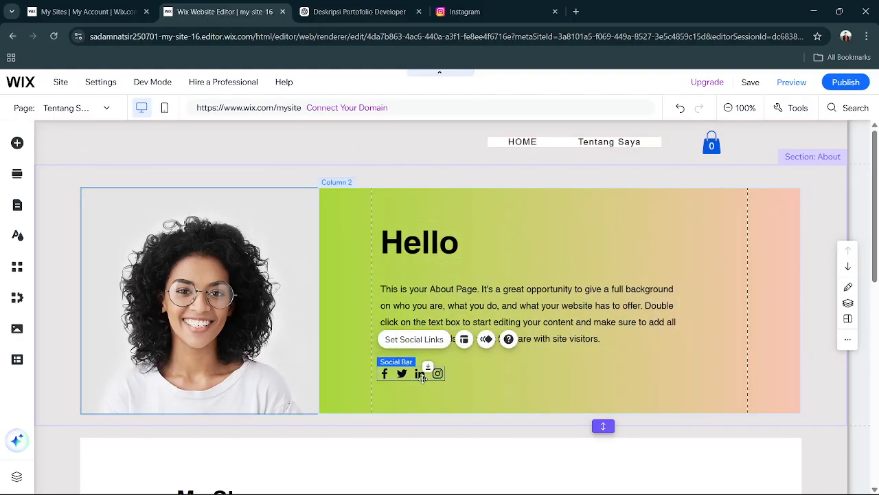
{"action": "key", "text": "Delete"}
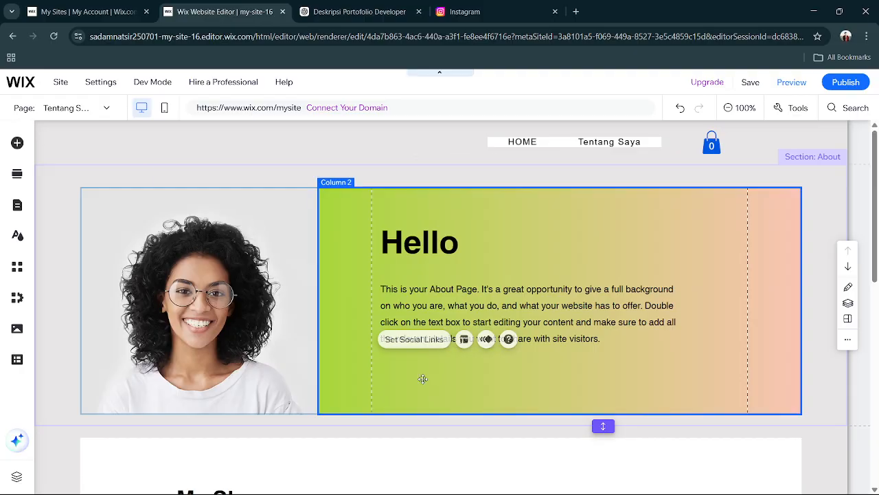
Open the image choices for the background of the portrait column beside the Hello text.
{"action": "left_click", "coordinate": [227, 335]}
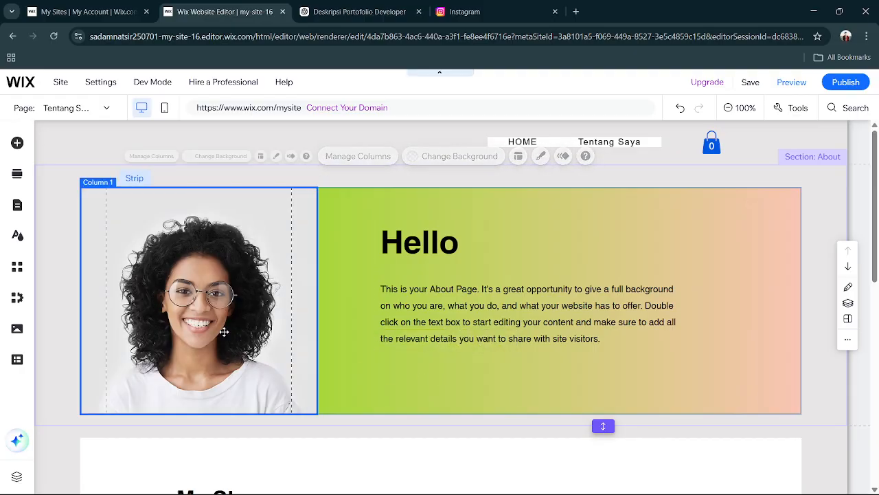
{"action": "left_click", "coordinate": [213, 163]}
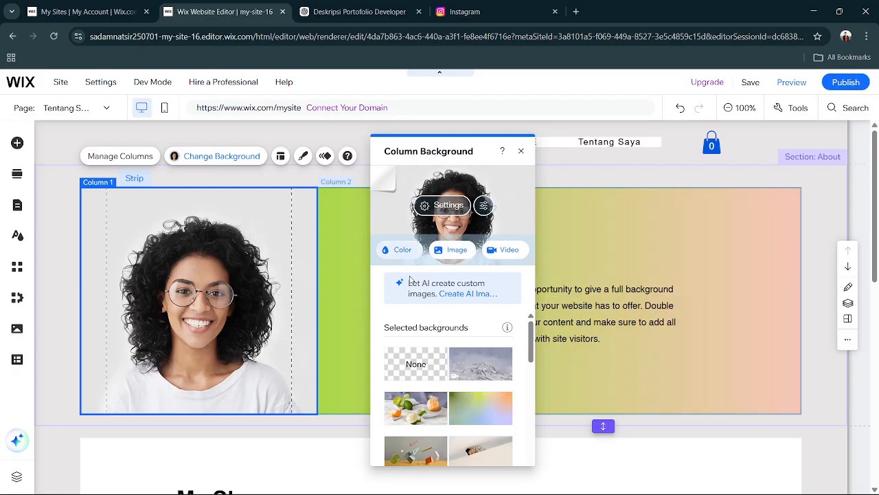
{"action": "left_click", "coordinate": [446, 252]}
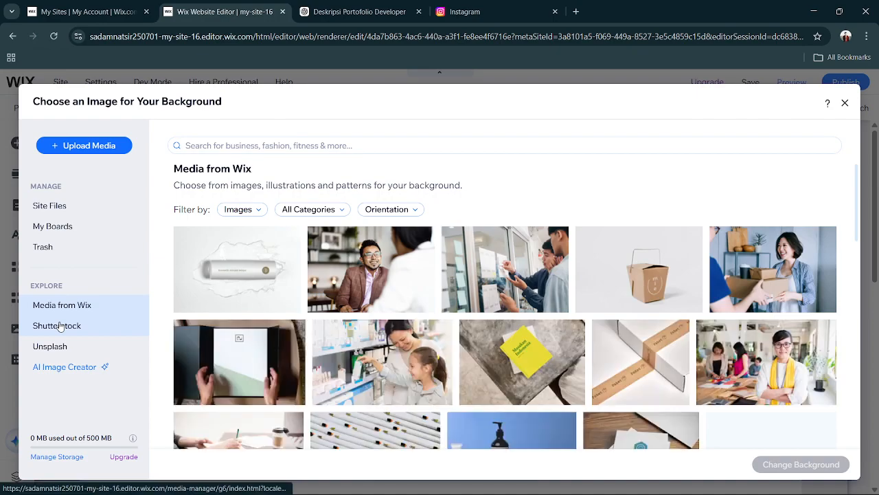
Browse the Unsplash photos and Shutterstock's Business/Finance images for a suitable column background.
{"action": "left_click", "coordinate": [60, 346]}
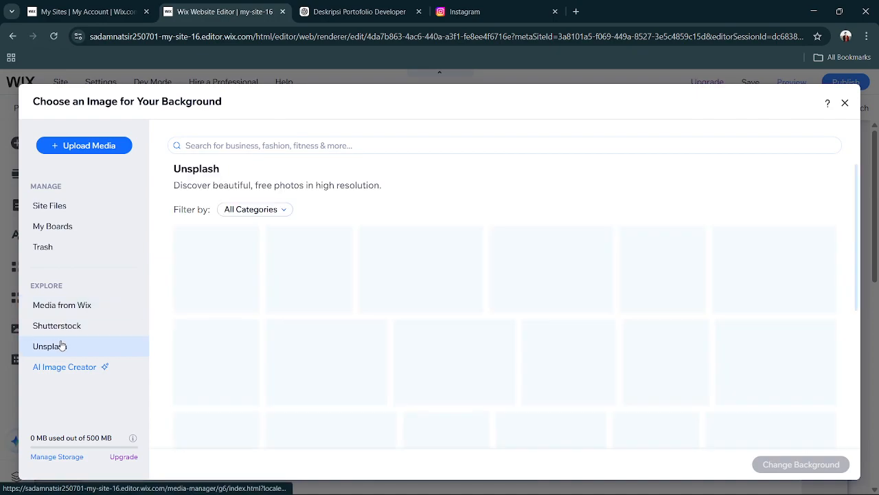
{"action": "scroll", "coordinate": [408, 272], "scroll_direction": "down", "scroll_amount": 1}
{"action": "scroll", "coordinate": [408, 272], "scroll_direction": "up", "scroll_amount": 1}
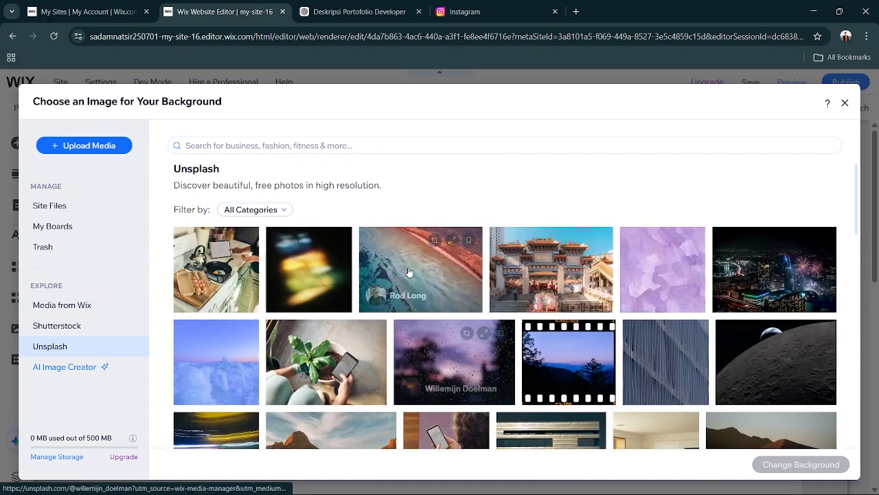
{"action": "left_click", "coordinate": [278, 212]}
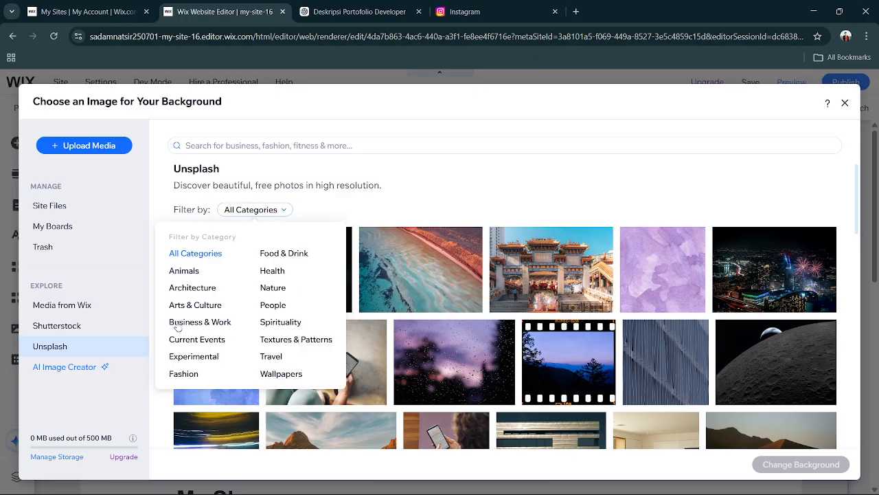
{"action": "left_click", "coordinate": [75, 330]}
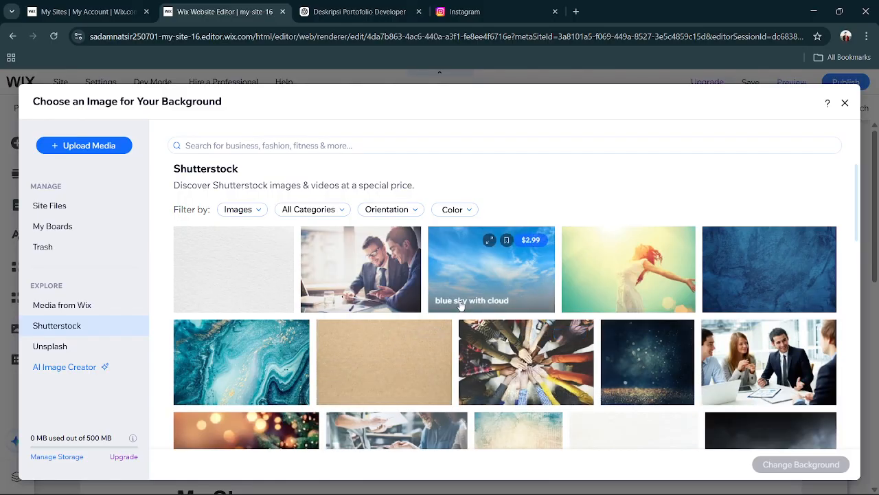
{"action": "scroll", "coordinate": [461, 306], "scroll_direction": "down", "scroll_amount": 10}
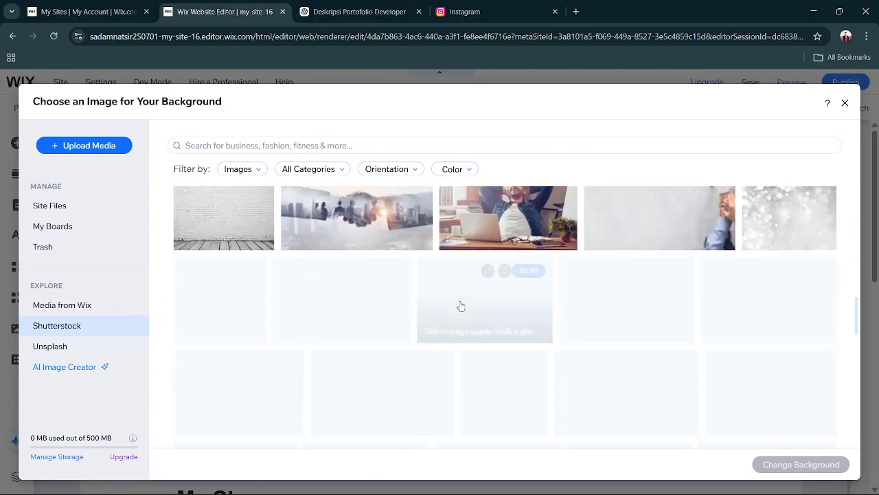
{"action": "scroll", "coordinate": [461, 307], "scroll_direction": "down", "scroll_amount": 1}
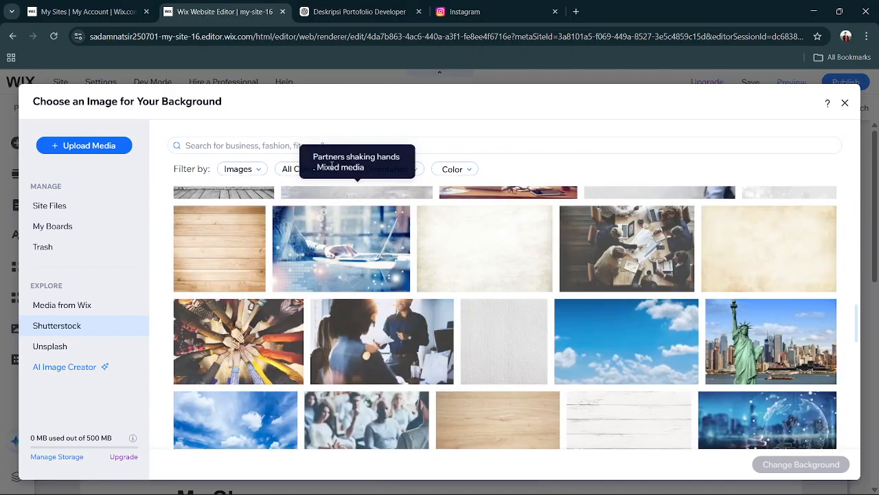
{"action": "left_click", "coordinate": [292, 171]}
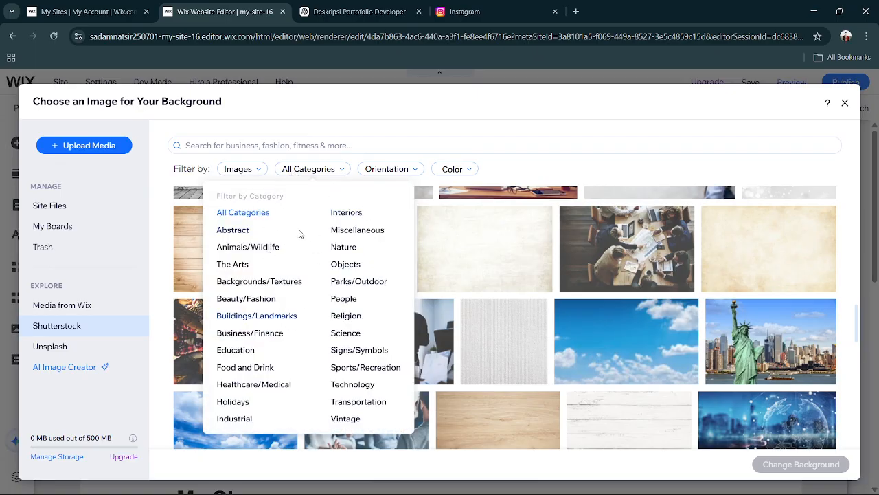
{"action": "left_click", "coordinate": [274, 335]}
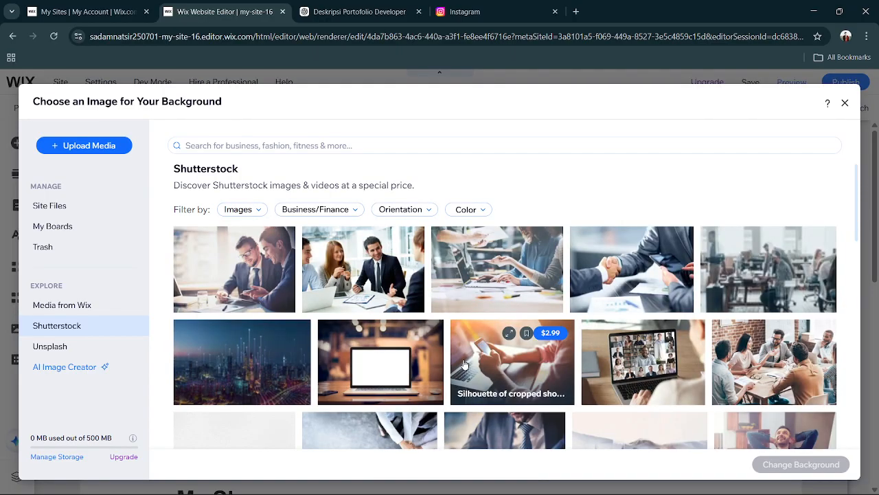
{"action": "scroll", "coordinate": [464, 365], "scroll_direction": "down", "scroll_amount": 10}
{"action": "scroll", "coordinate": [465, 365], "scroll_direction": "down", "scroll_amount": 5}
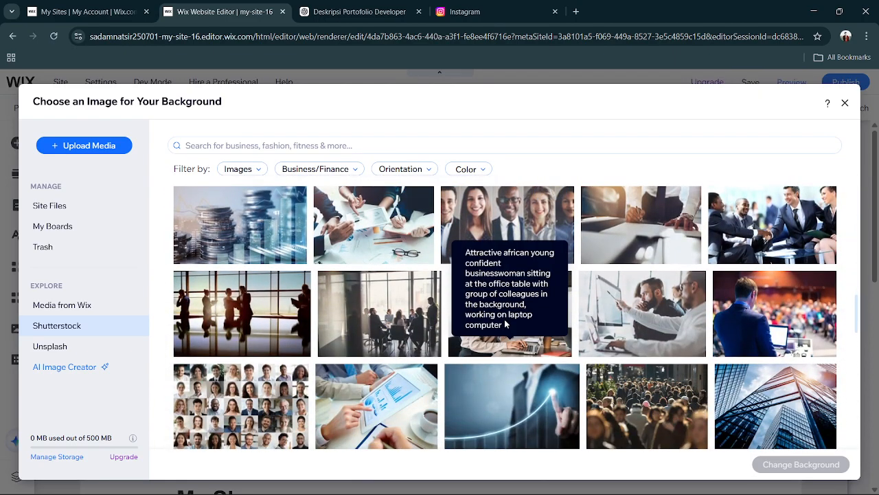
{"action": "left_click", "coordinate": [504, 319]}
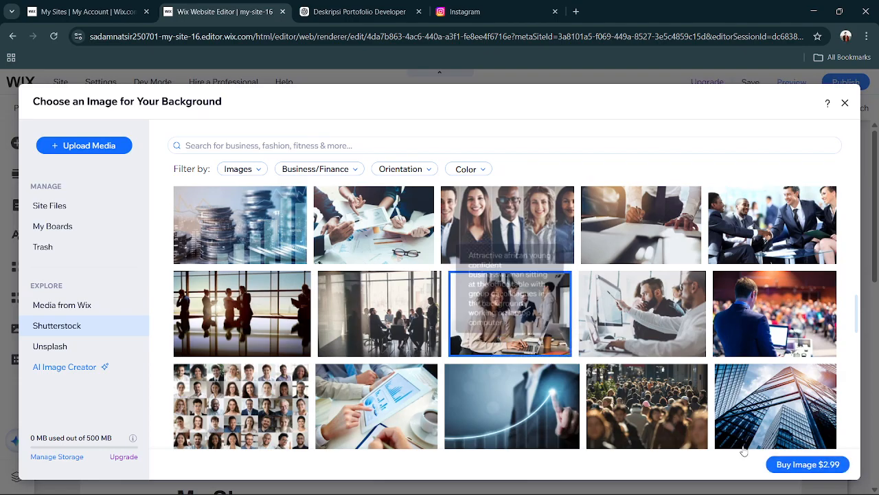
{"action": "left_click", "coordinate": [362, 299]}
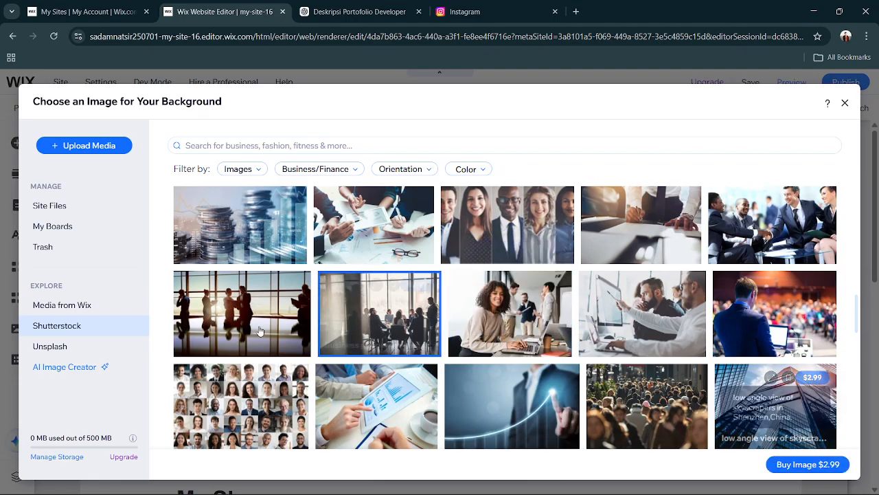
Set the portrait column's background to the Media from Wix photo of a man in glasses and a white shirt working on a laptop.
{"action": "left_click", "coordinate": [99, 315]}
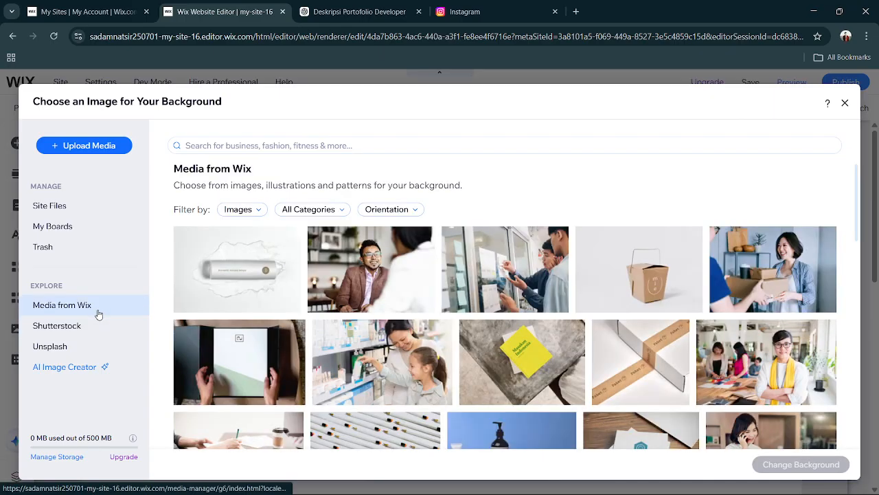
{"action": "scroll", "coordinate": [371, 314], "scroll_direction": "down", "scroll_amount": 10}
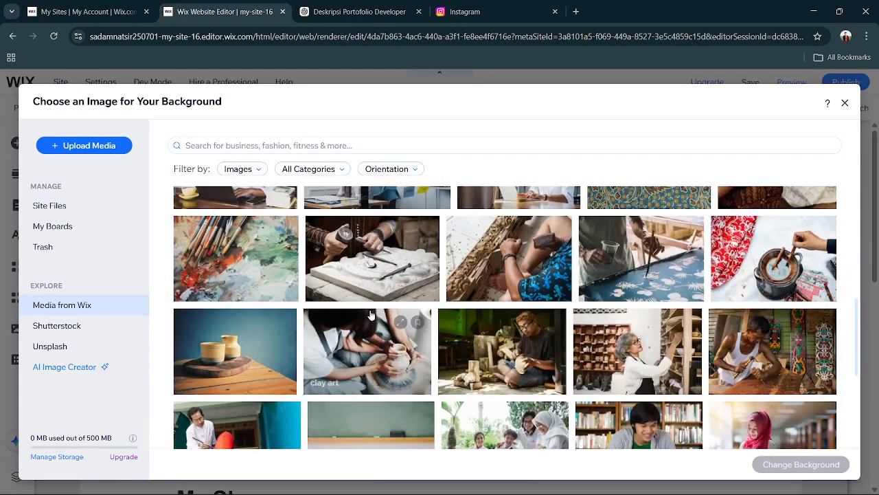
{"action": "scroll", "coordinate": [371, 315], "scroll_direction": "up", "scroll_amount": 1}
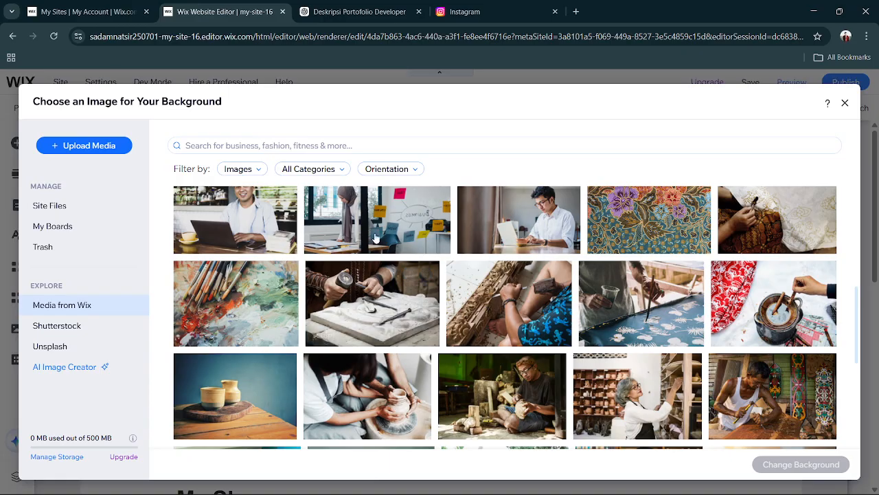
{"action": "left_click", "coordinate": [533, 234]}
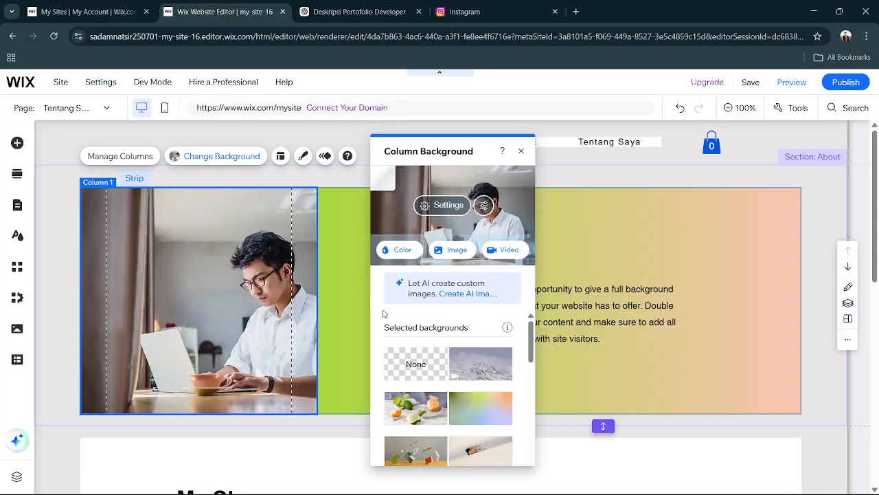
{"action": "left_click", "coordinate": [667, 235]}
Give the My Story strip a linear gradient background with the saved green #81E100 as its starting color.
{"action": "scroll", "coordinate": [430, 414], "scroll_direction": "down", "scroll_amount": 2}
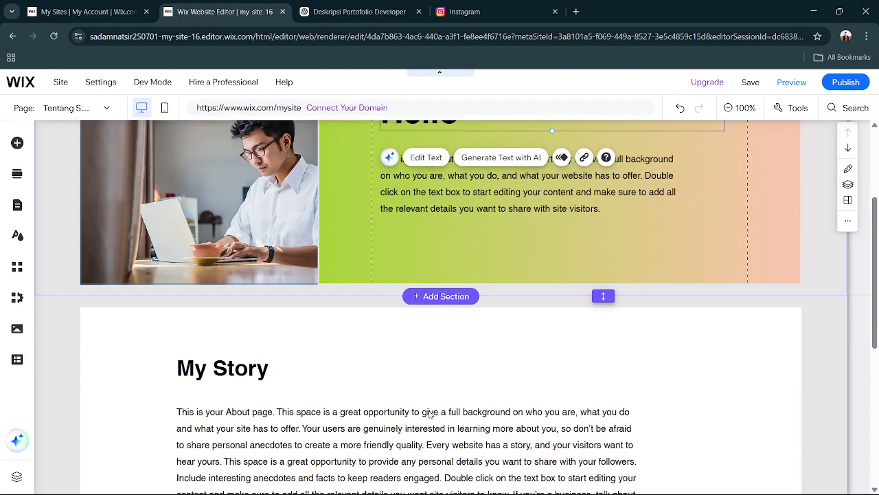
{"action": "scroll", "coordinate": [430, 414], "scroll_direction": "down", "scroll_amount": 1}
{"action": "left_click", "coordinate": [424, 277]}
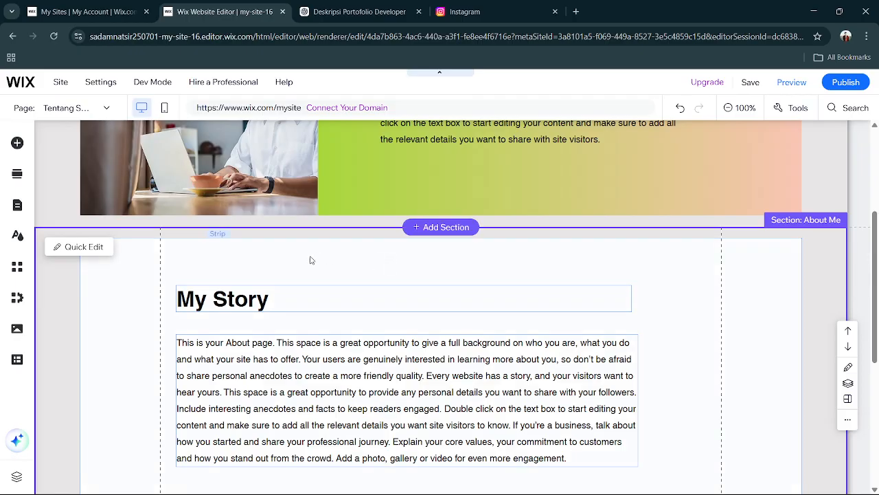
{"action": "left_click", "coordinate": [674, 334]}
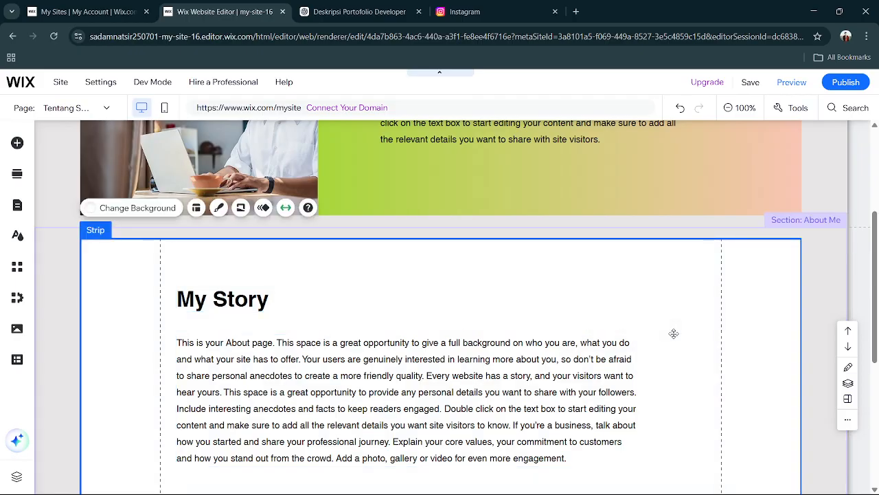
{"action": "left_click", "coordinate": [145, 208]}
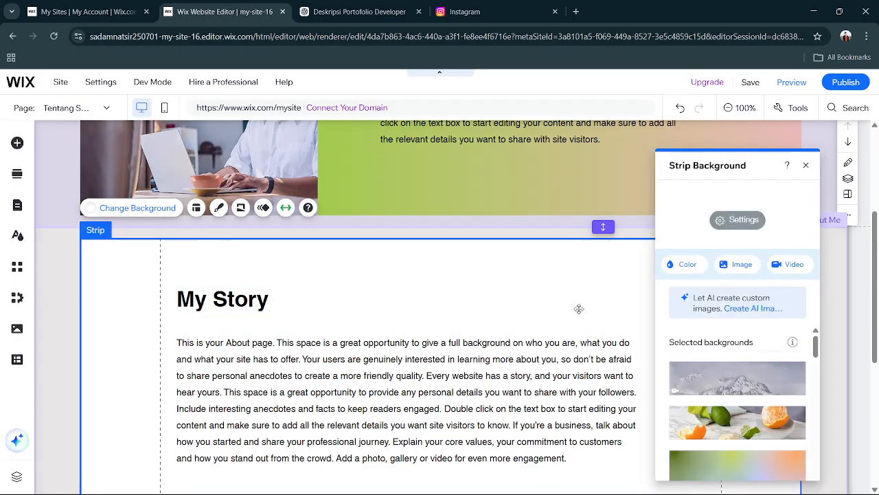
{"action": "left_click", "coordinate": [677, 266]}
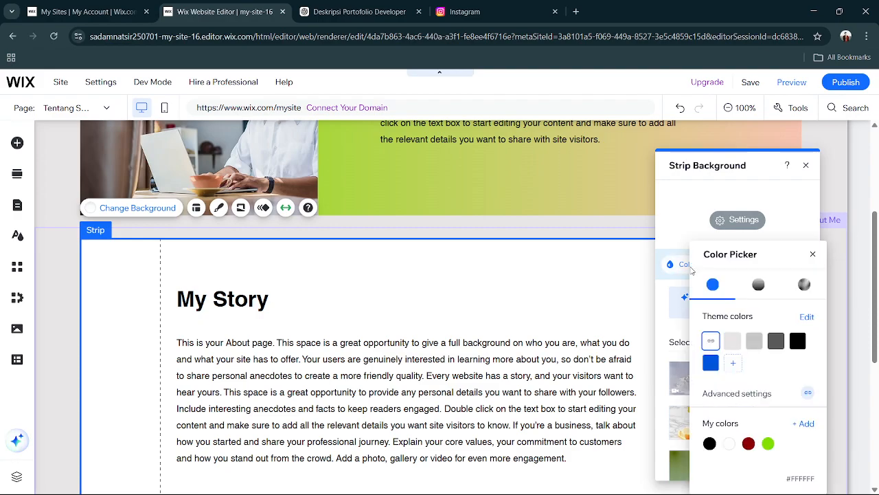
{"action": "left_click", "coordinate": [759, 285]}
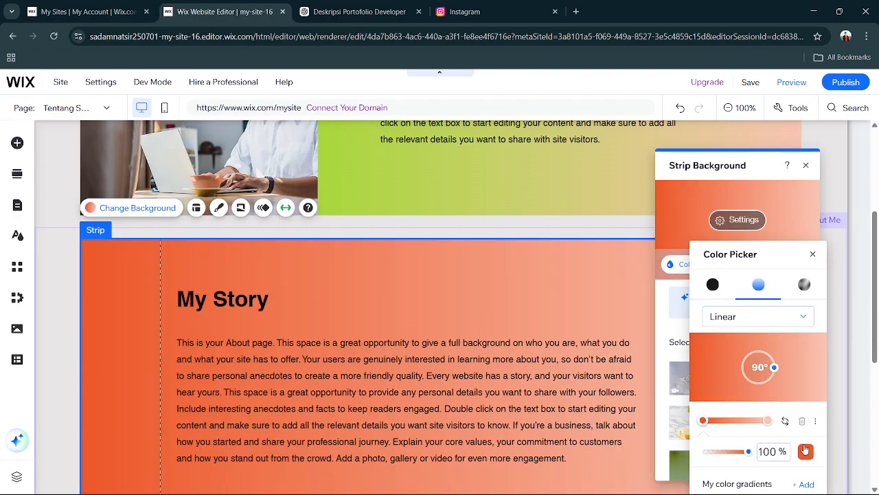
{"action": "left_click", "coordinate": [806, 451]}
{"action": "left_click", "coordinate": [789, 438]}
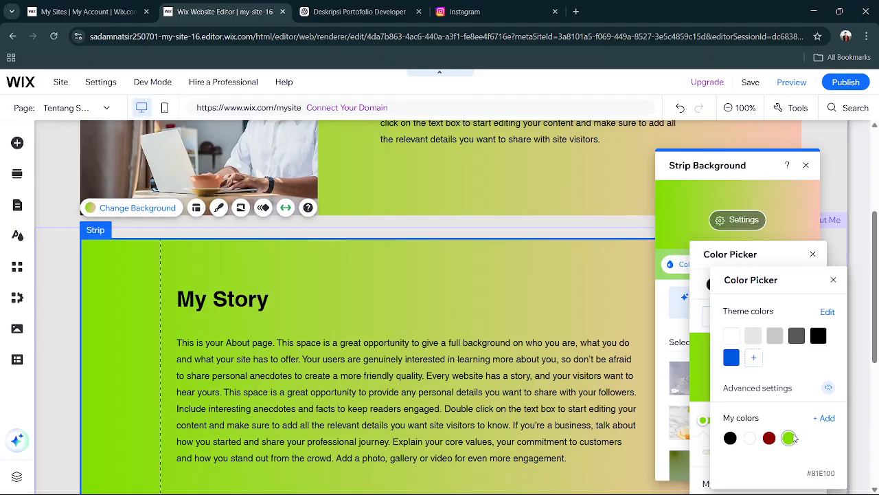
{"action": "left_click", "coordinate": [808, 169]}
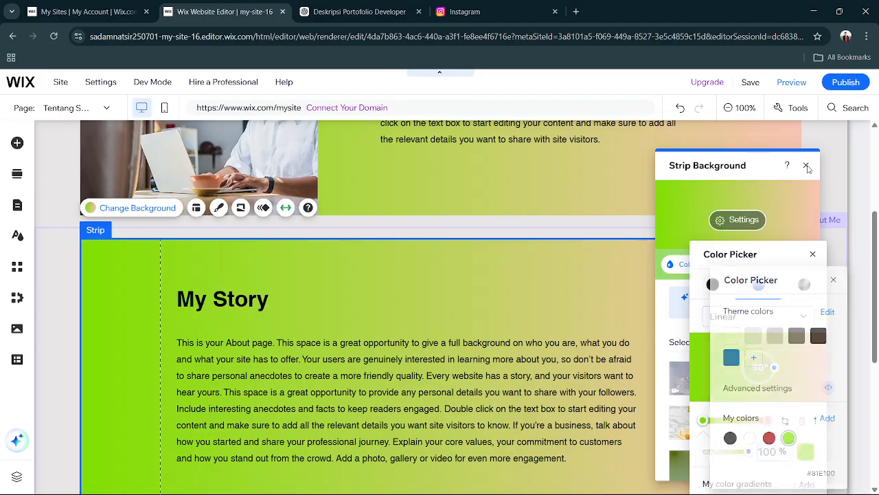
{"action": "left_click", "coordinate": [808, 168]}
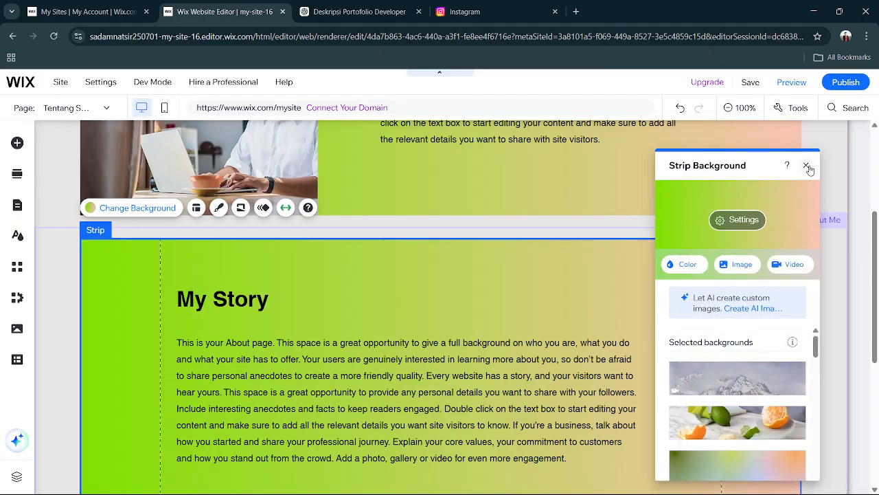
{"action": "left_click", "coordinate": [807, 168]}
Give the Contact strip a linear gradient background with the saved green #81E100 as its starting color.
{"action": "scroll", "coordinate": [618, 299], "scroll_direction": "down", "scroll_amount": 4}
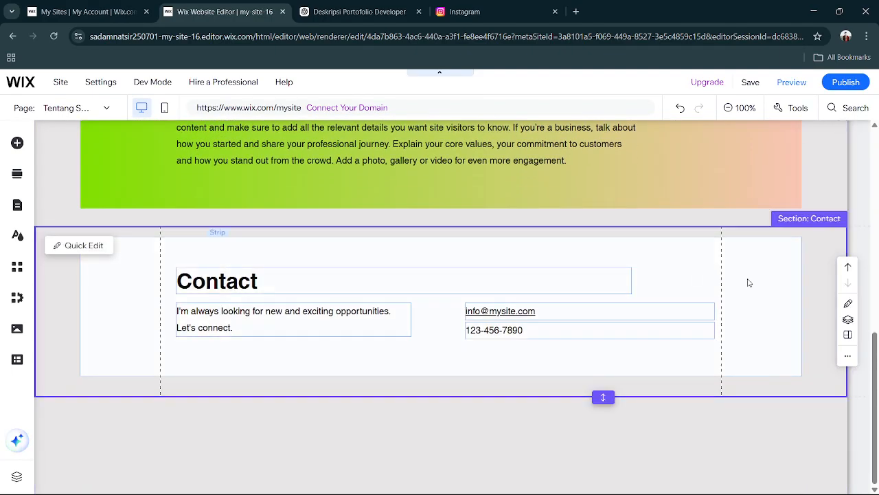
{"action": "left_click", "coordinate": [747, 279]}
{"action": "left_click", "coordinate": [135, 206]}
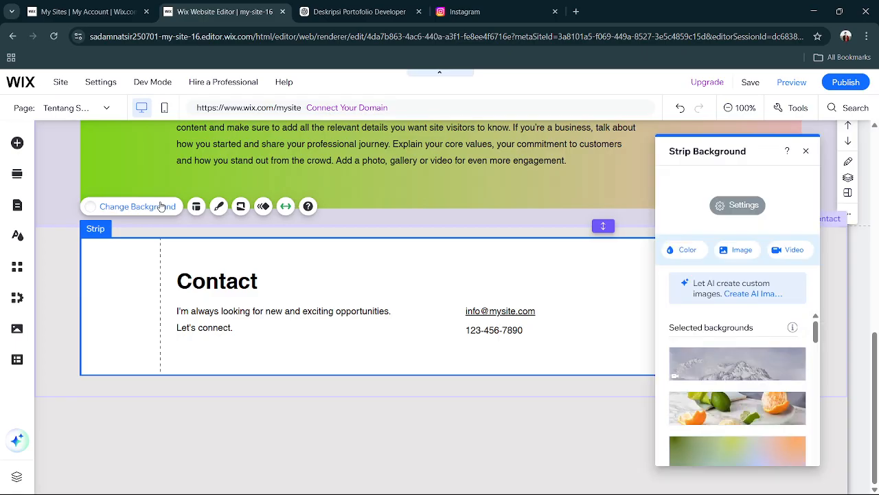
{"action": "left_click", "coordinate": [739, 248]}
{"action": "left_click", "coordinate": [844, 103]}
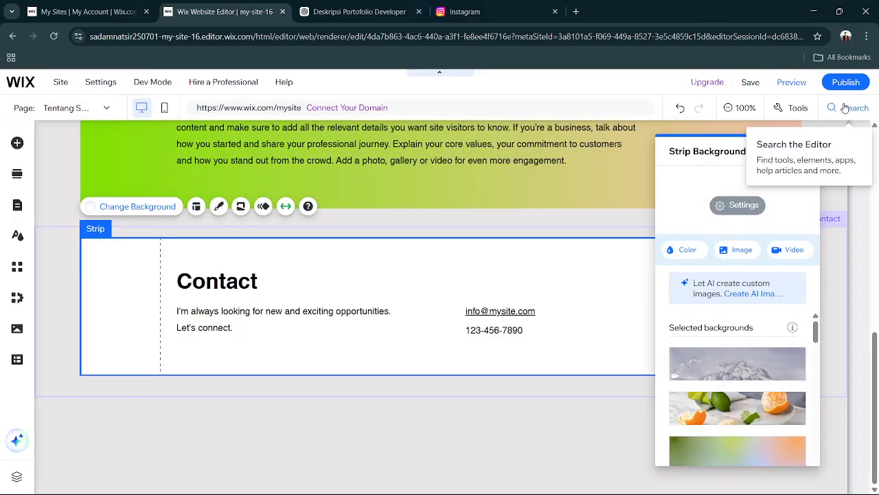
{"action": "left_click", "coordinate": [685, 254]}
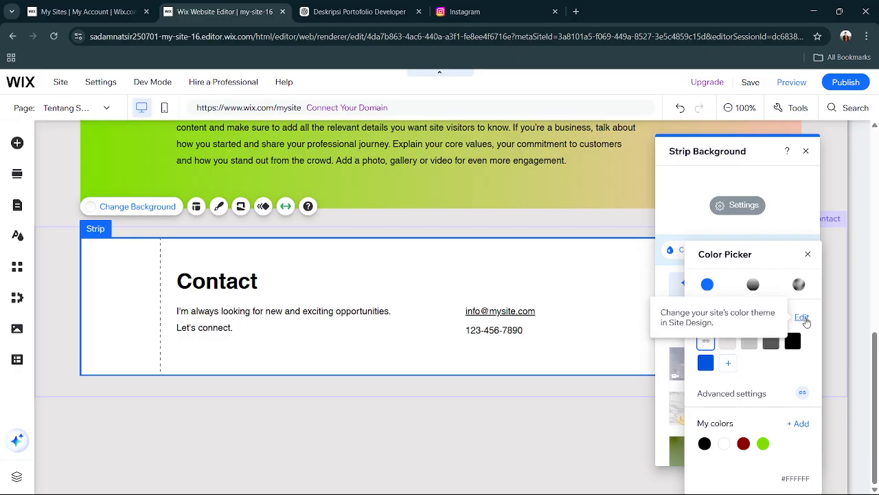
{"action": "left_click", "coordinate": [753, 284]}
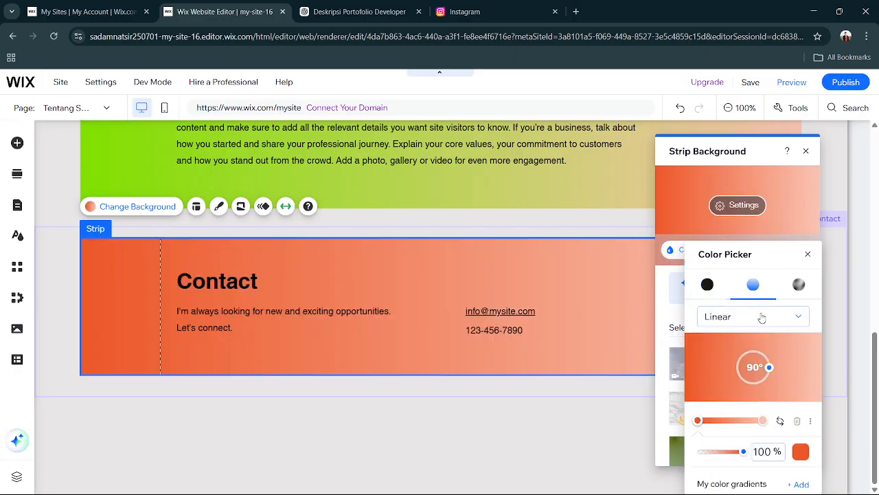
{"action": "left_click", "coordinate": [800, 450]}
{"action": "left_click", "coordinate": [788, 428]}
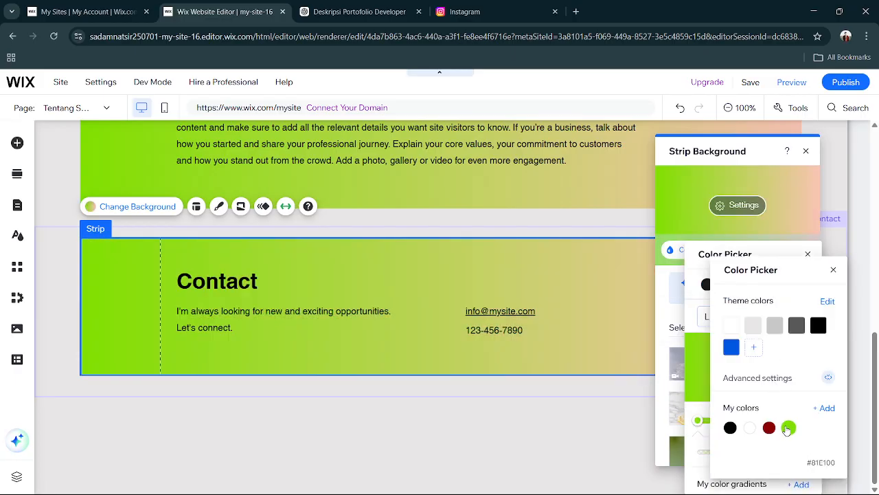
{"action": "left_click", "coordinate": [598, 431]}
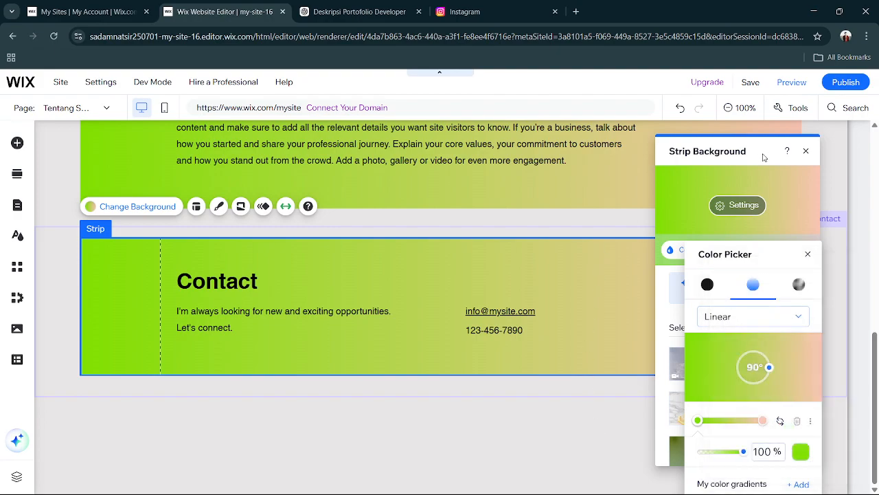
{"action": "left_click", "coordinate": [805, 151]}
{"action": "left_click", "coordinate": [805, 151]}
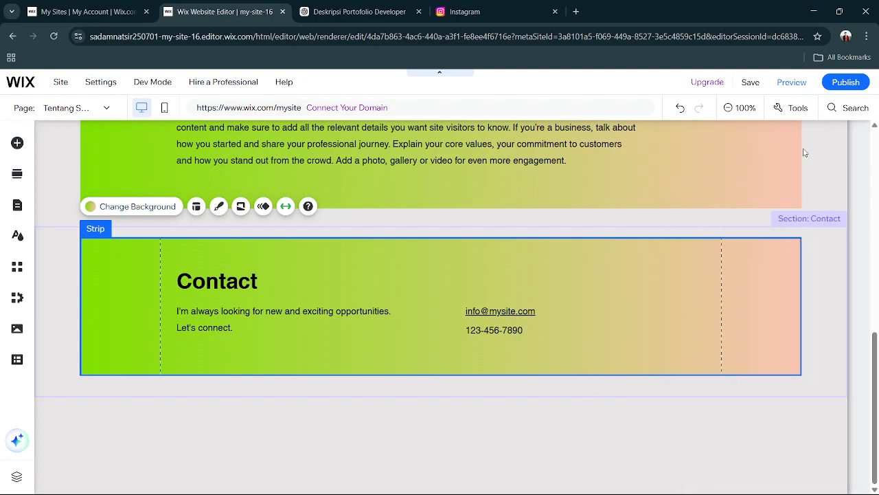
Review the Tentang Saya page, check the site in preview mode, and return to editing the HOME page.
{"action": "scroll", "coordinate": [609, 221], "scroll_direction": "up", "scroll_amount": 10}
{"action": "scroll", "coordinate": [609, 222], "scroll_direction": "down", "scroll_amount": 2}
{"action": "scroll", "coordinate": [609, 222], "scroll_direction": "up", "scroll_amount": 2}
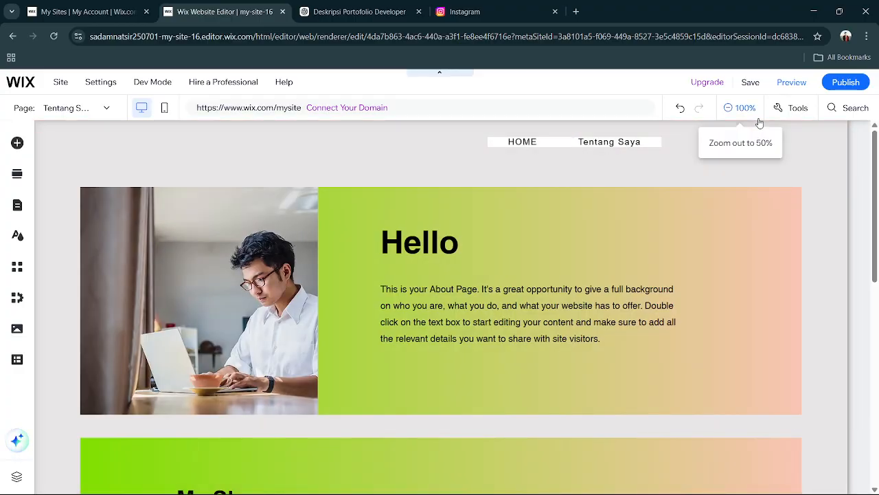
{"action": "left_click", "coordinate": [790, 82]}
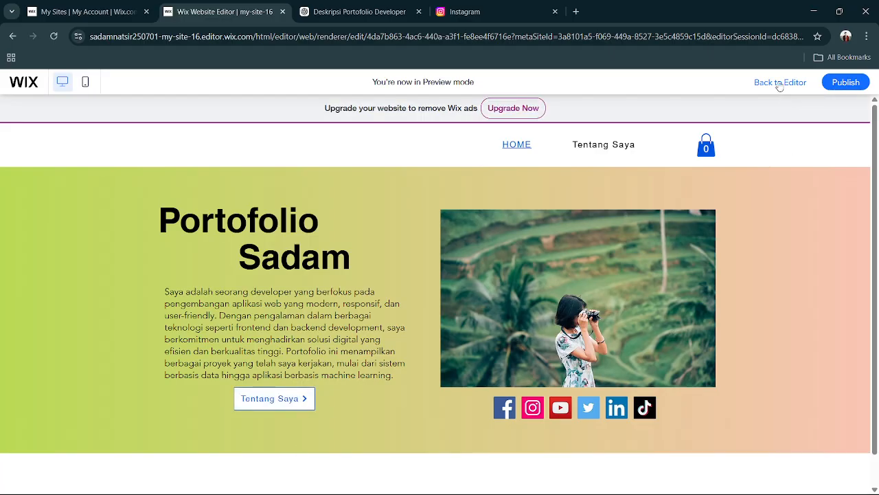
{"action": "left_click", "coordinate": [780, 82]}
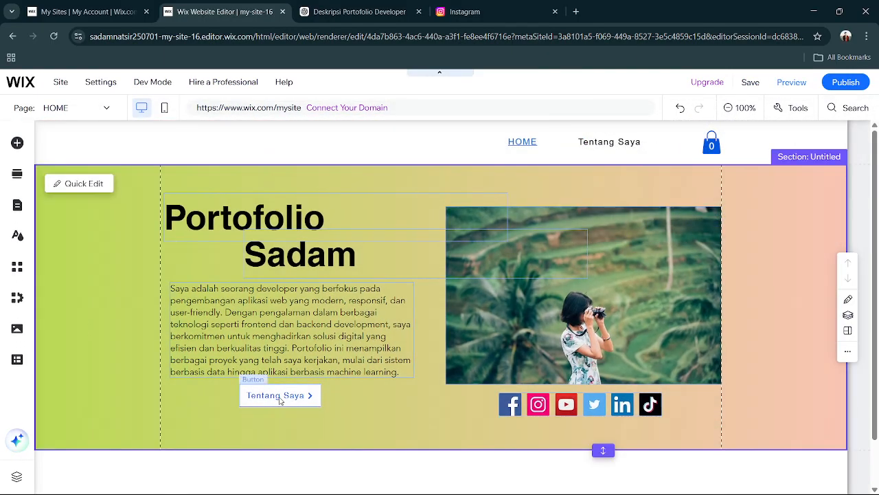
Link the Tentang Saya button on the HOME page to the Tentang Saya page, opening in the current window.
{"action": "double_click", "coordinate": [275, 395]}
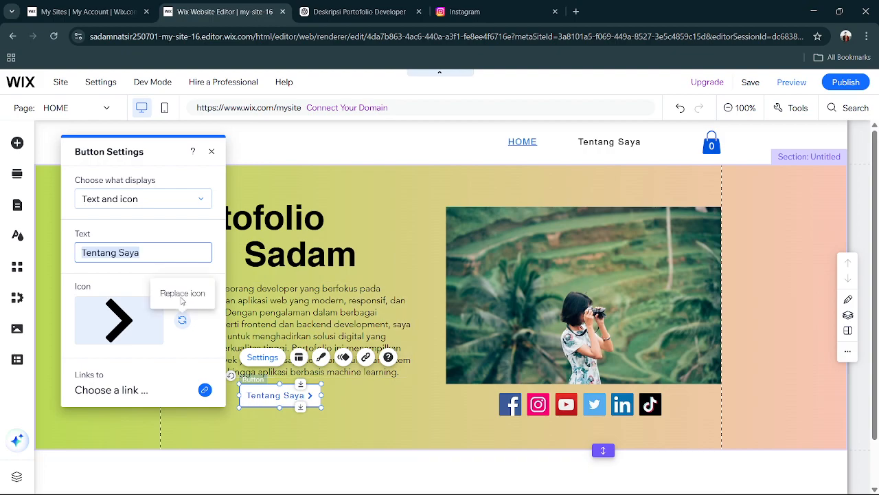
{"action": "left_click", "coordinate": [130, 394]}
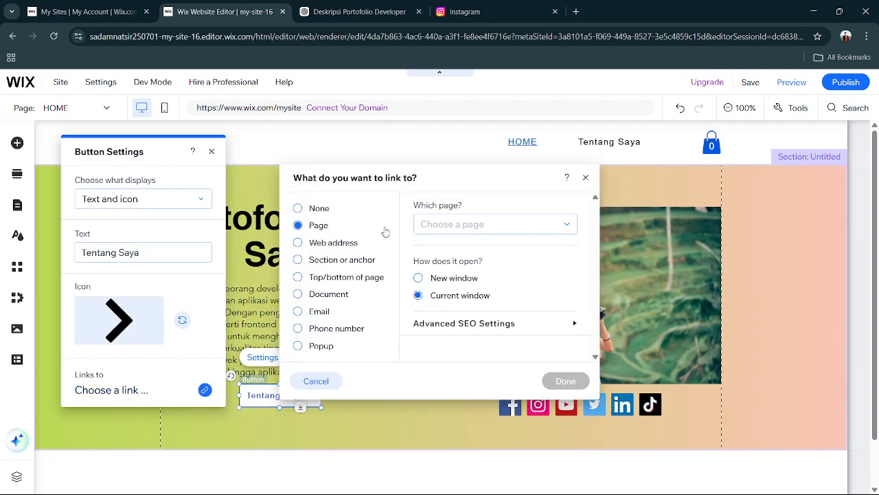
{"action": "left_click", "coordinate": [539, 231]}
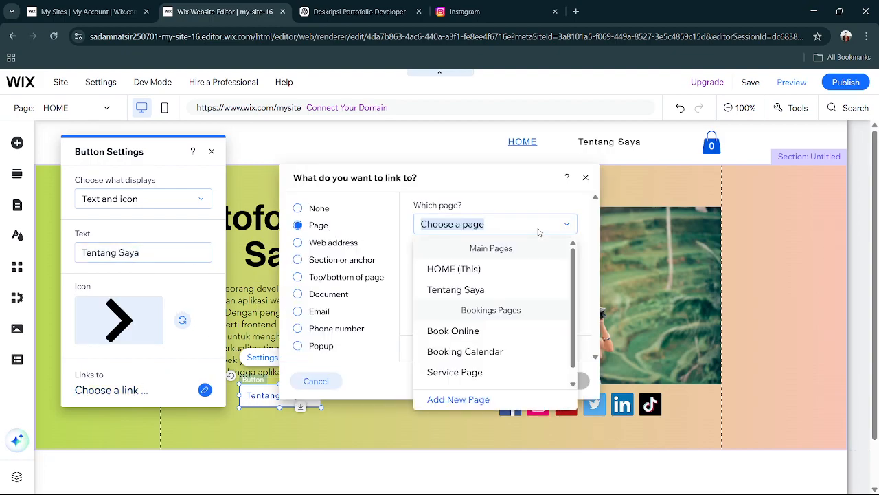
{"action": "left_click", "coordinate": [487, 290]}
{"action": "left_click", "coordinate": [565, 382]}
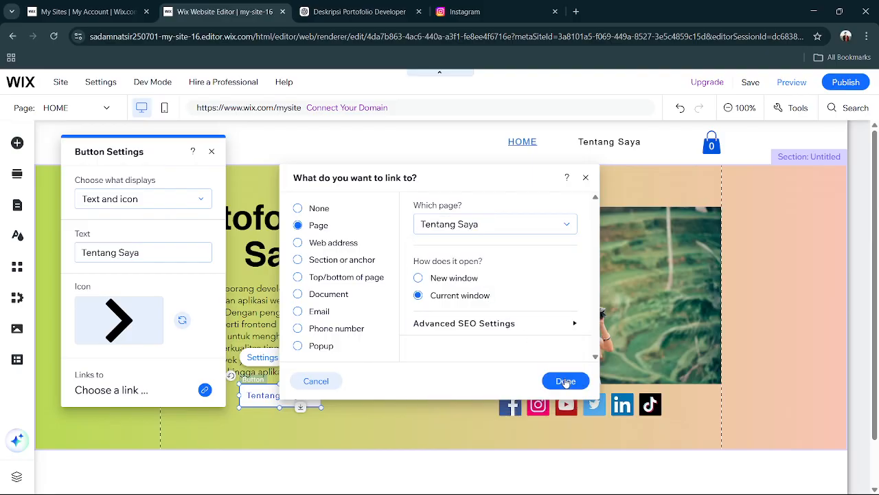
{"action": "left_click", "coordinate": [213, 152]}
Preview the site and test the Tentang Saya button, look over the page it opens, and return through the HOME menu link.
{"action": "left_click", "coordinate": [791, 82]}
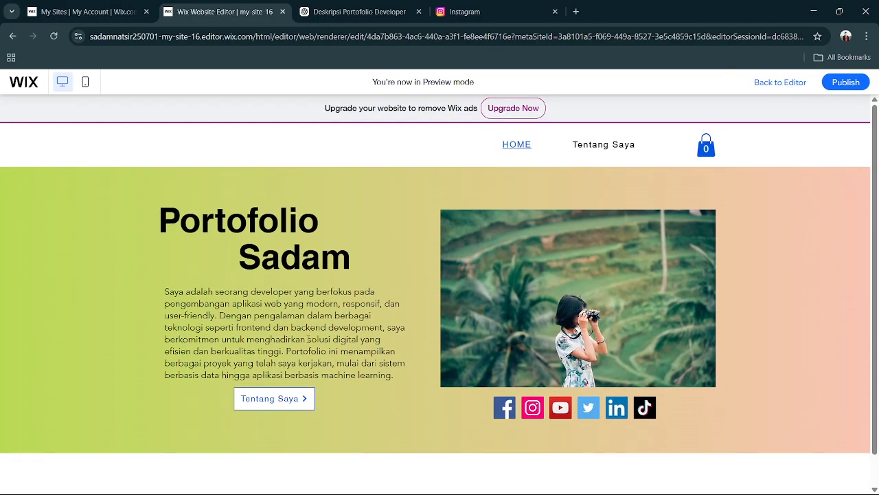
{"action": "left_click", "coordinate": [290, 402]}
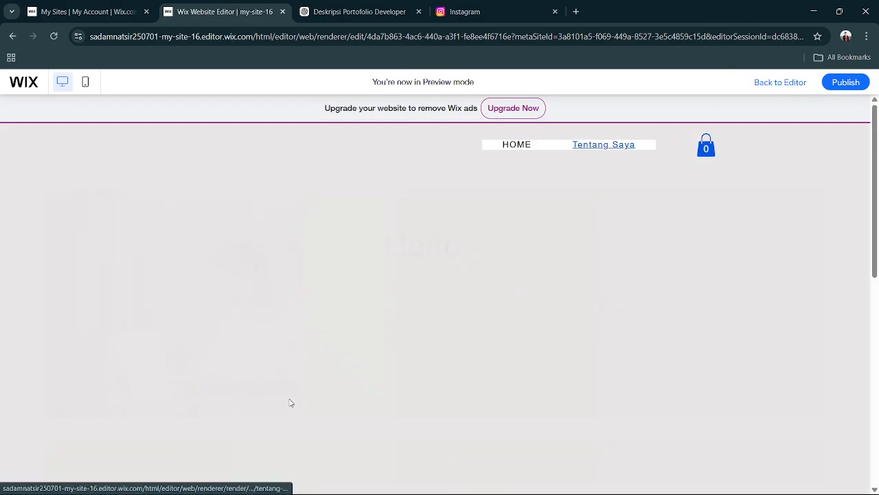
{"action": "scroll", "coordinate": [748, 277], "scroll_direction": "down", "scroll_amount": 2}
{"action": "scroll", "coordinate": [748, 277], "scroll_direction": "up", "scroll_amount": 2}
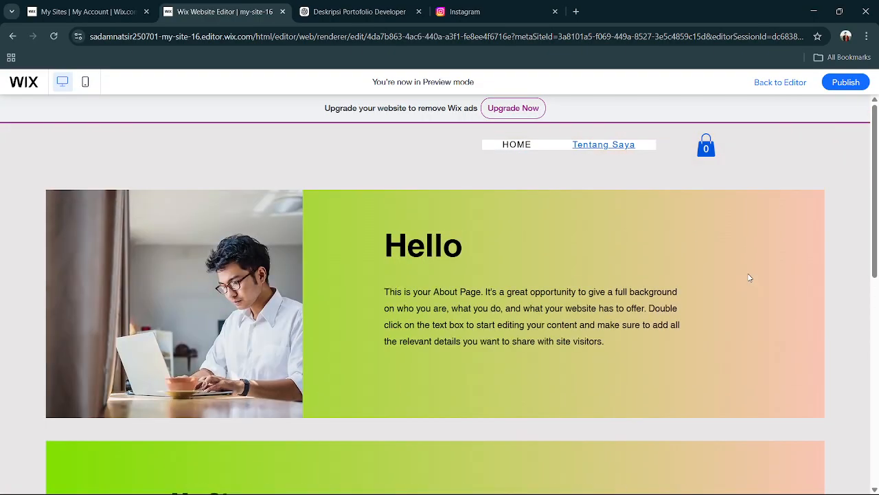
{"action": "left_click", "coordinate": [528, 145]}
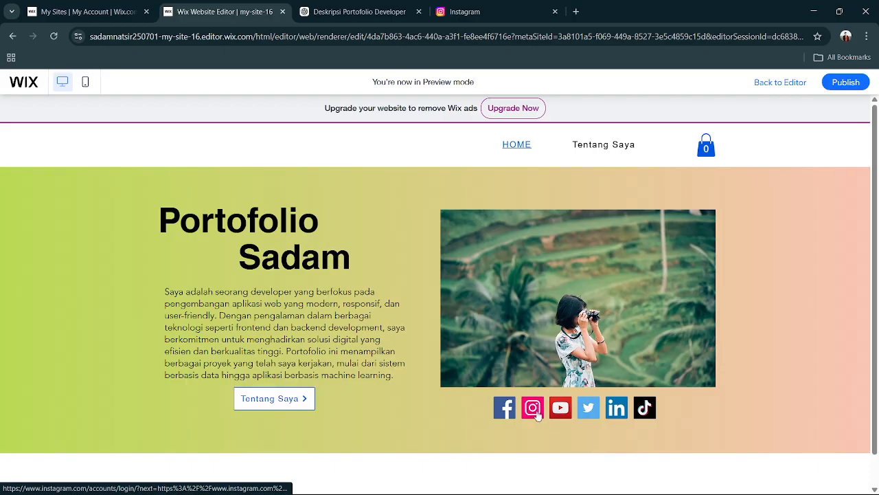
Test the Instagram icon's link from the preview and return to the previewed site.
{"action": "left_click", "coordinate": [533, 413]}
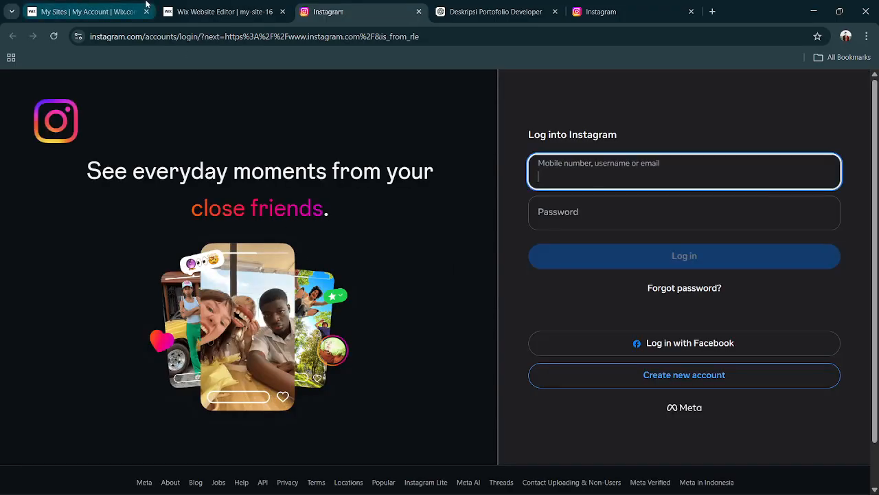
{"action": "left_click", "coordinate": [130, 13]}
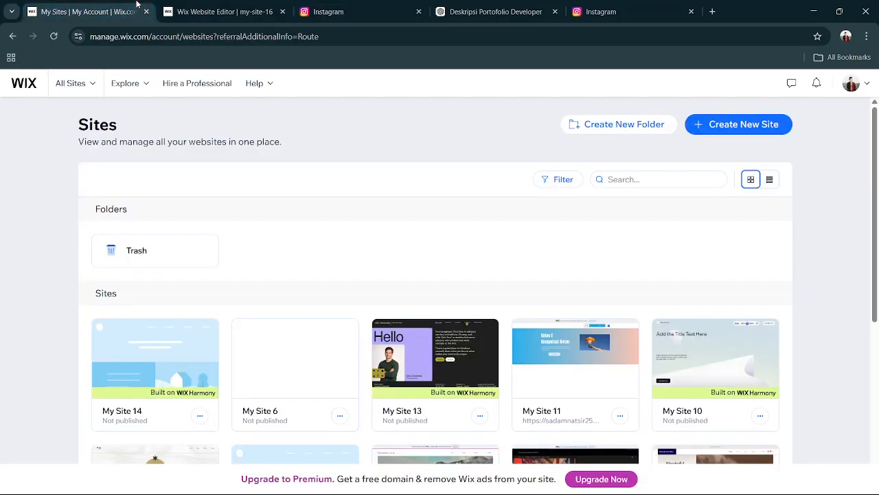
{"action": "left_click", "coordinate": [227, 12]}
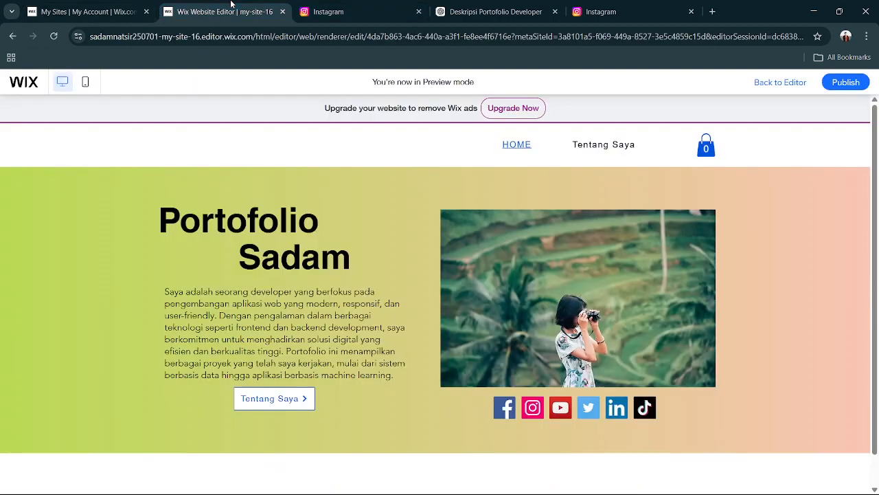
Publish the portfolio site and open its live version.
{"action": "left_click", "coordinate": [834, 88]}
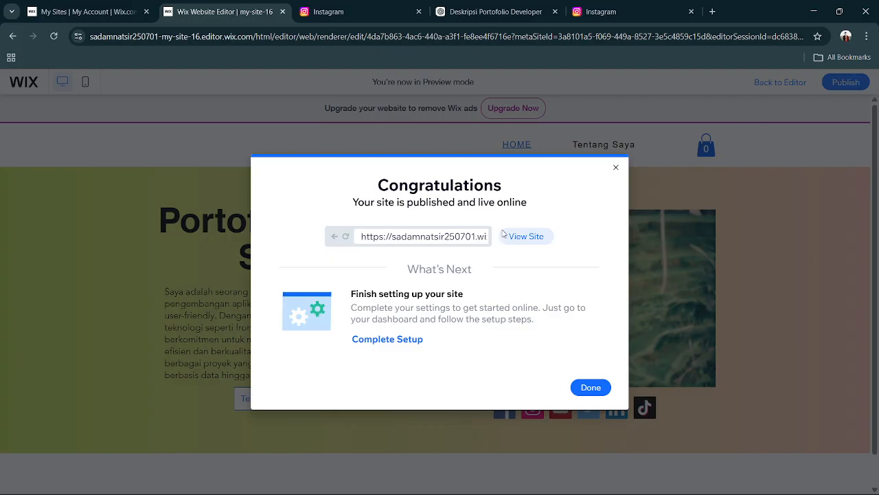
{"action": "left_click", "coordinate": [526, 237]}
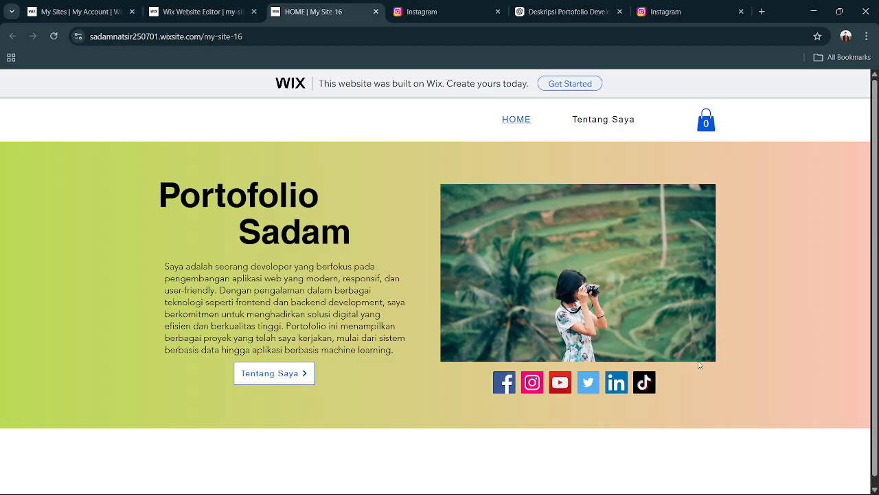
{"action": "mouse_move", "coordinate": [705, 491]}
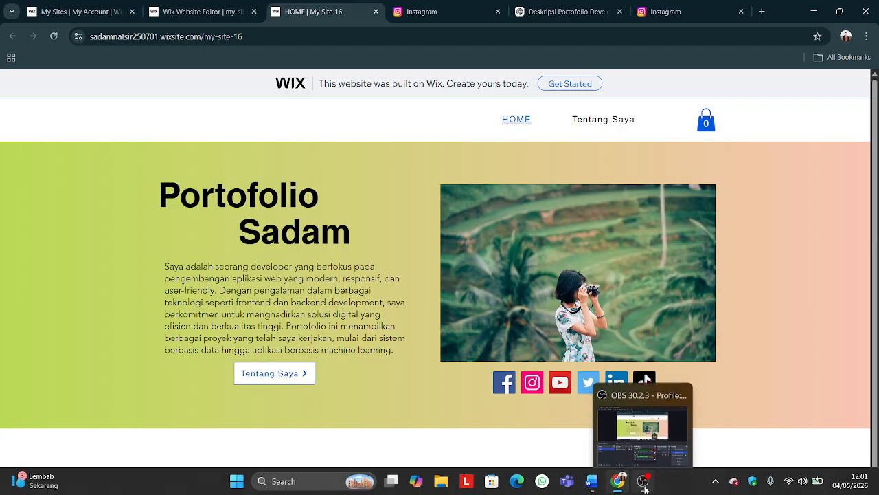